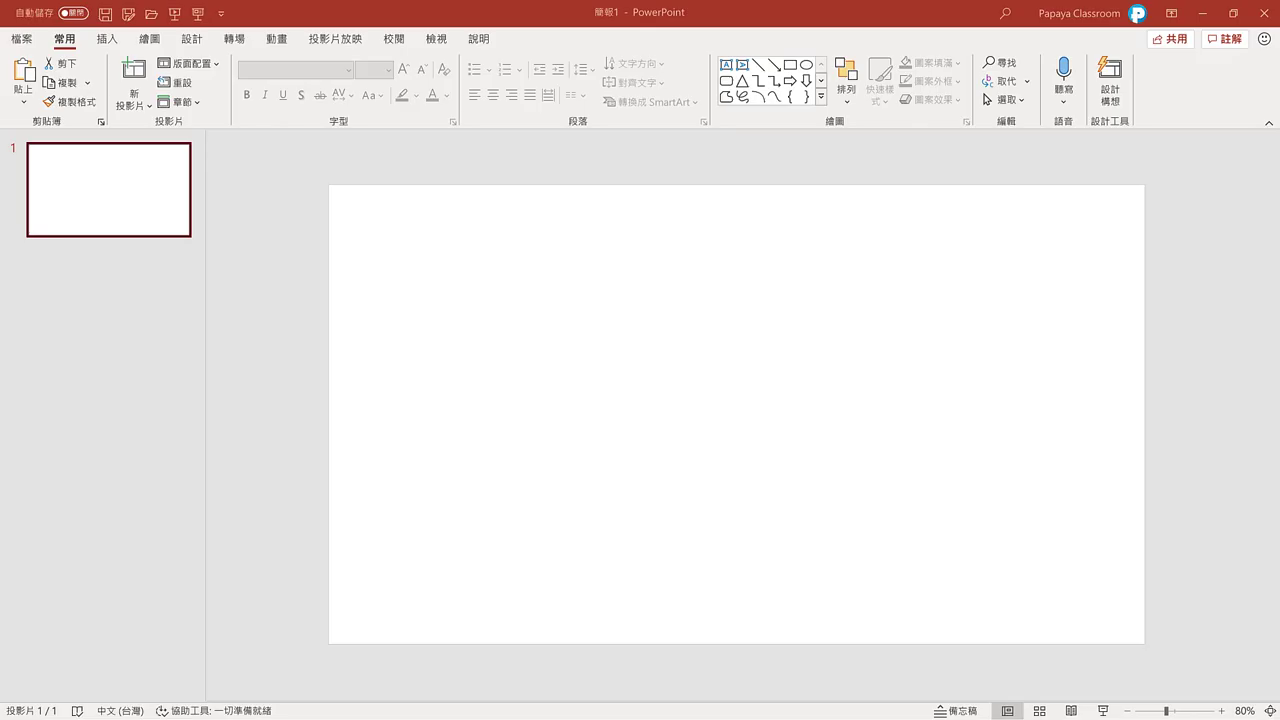
# Step: Drag the photo 背景圖片.jpg onto the blank slide so it fills it at 19.05 × 33.87 cm
pyautogui.moveTo(886, 322); pyautogui.dragTo(632, 372)
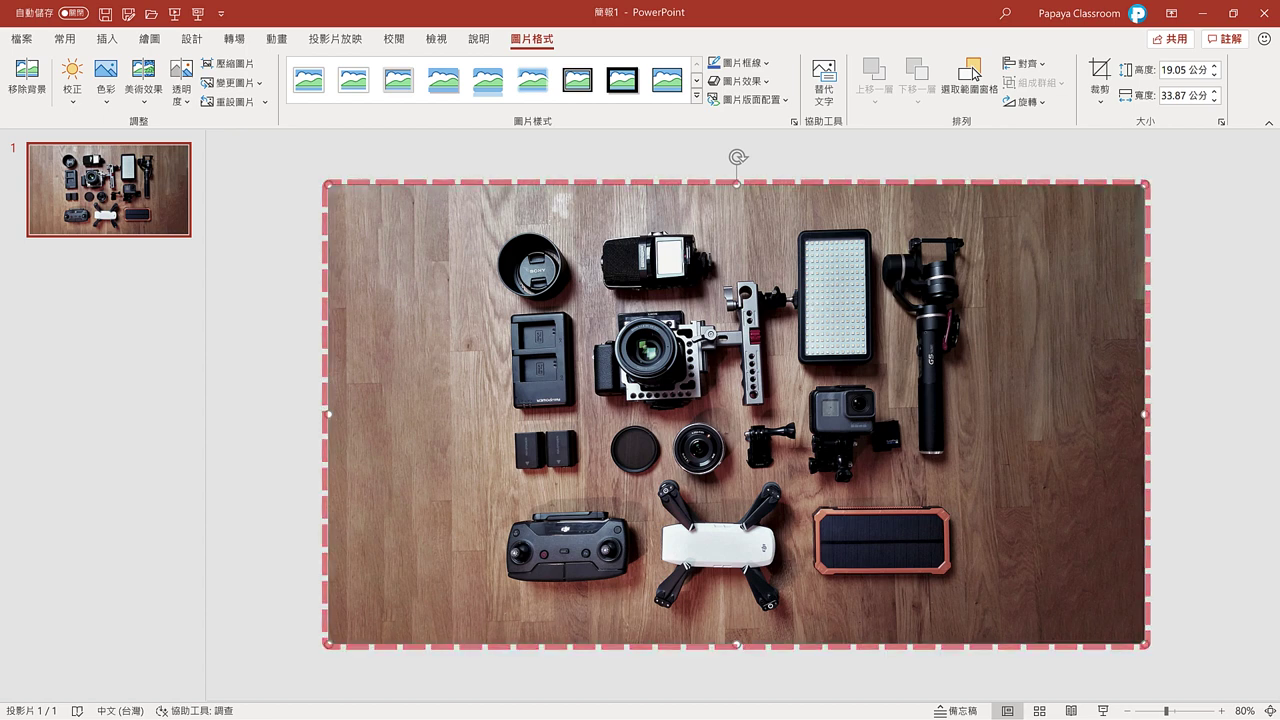
pyautogui.click(108, 42)
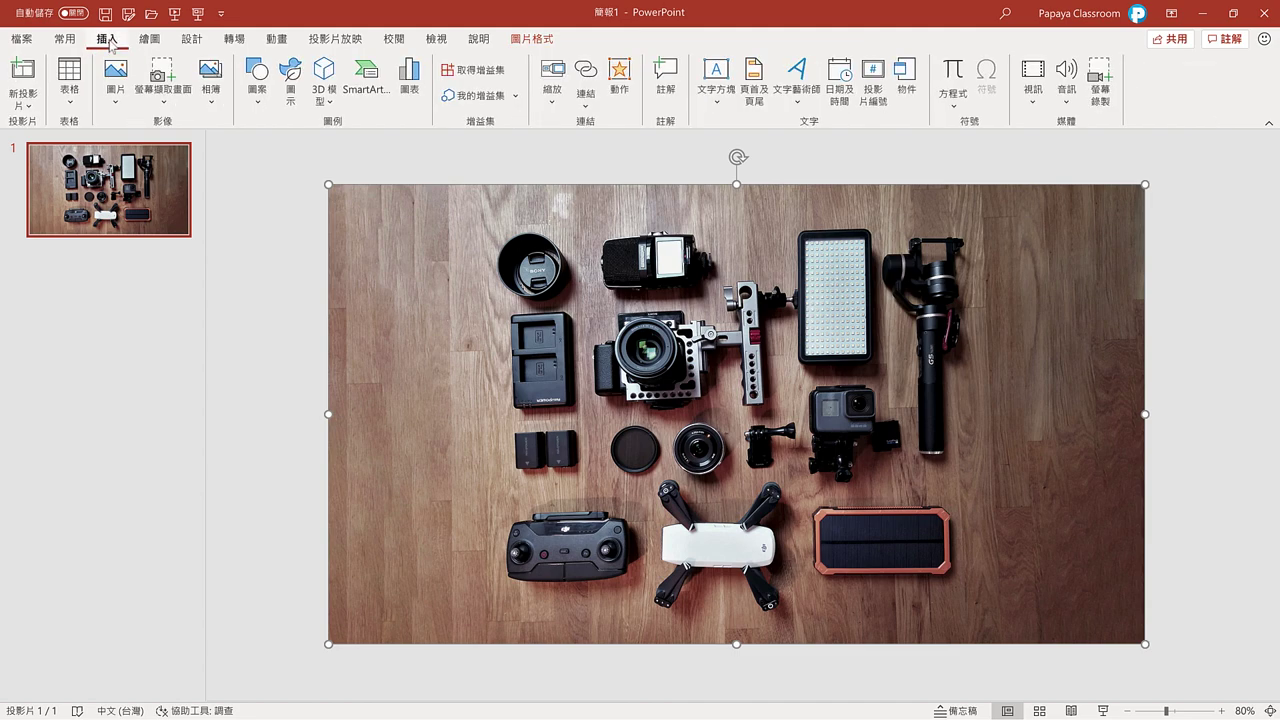
pyautogui.click(252, 108)
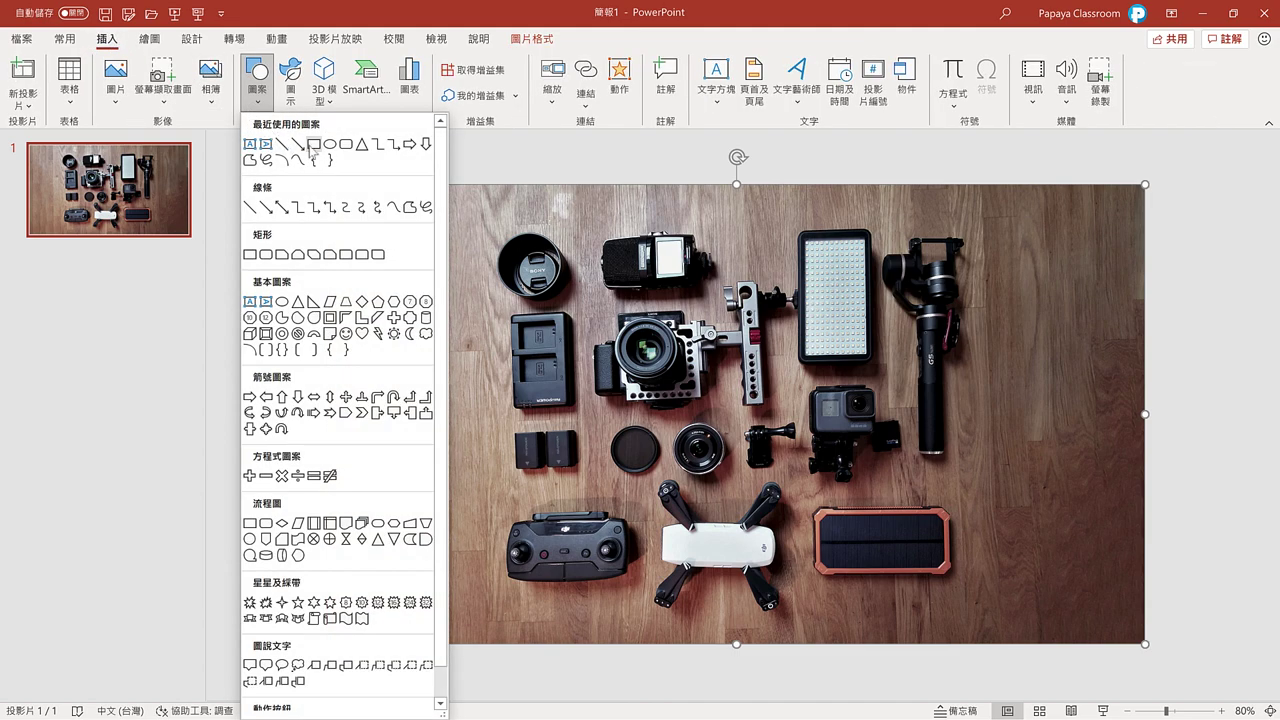
pyautogui.click(250, 254)
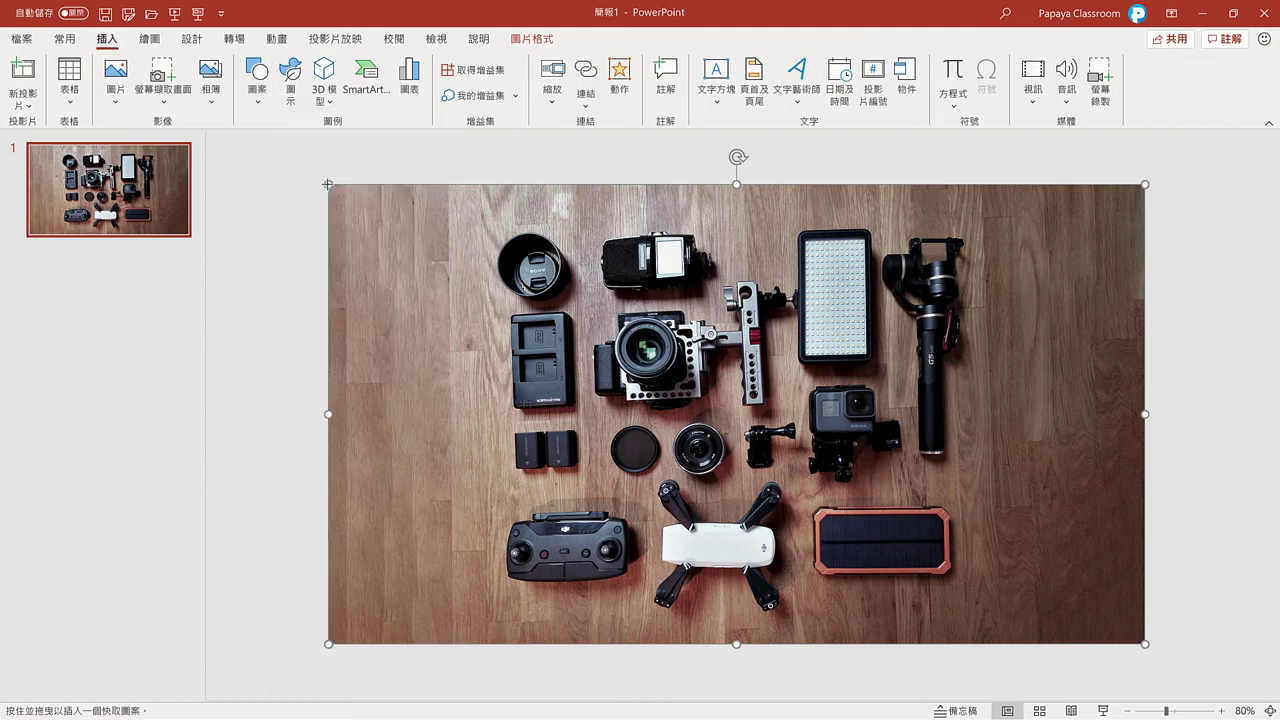
pyautogui.moveTo(328, 184); pyautogui.dragTo(1145, 644)
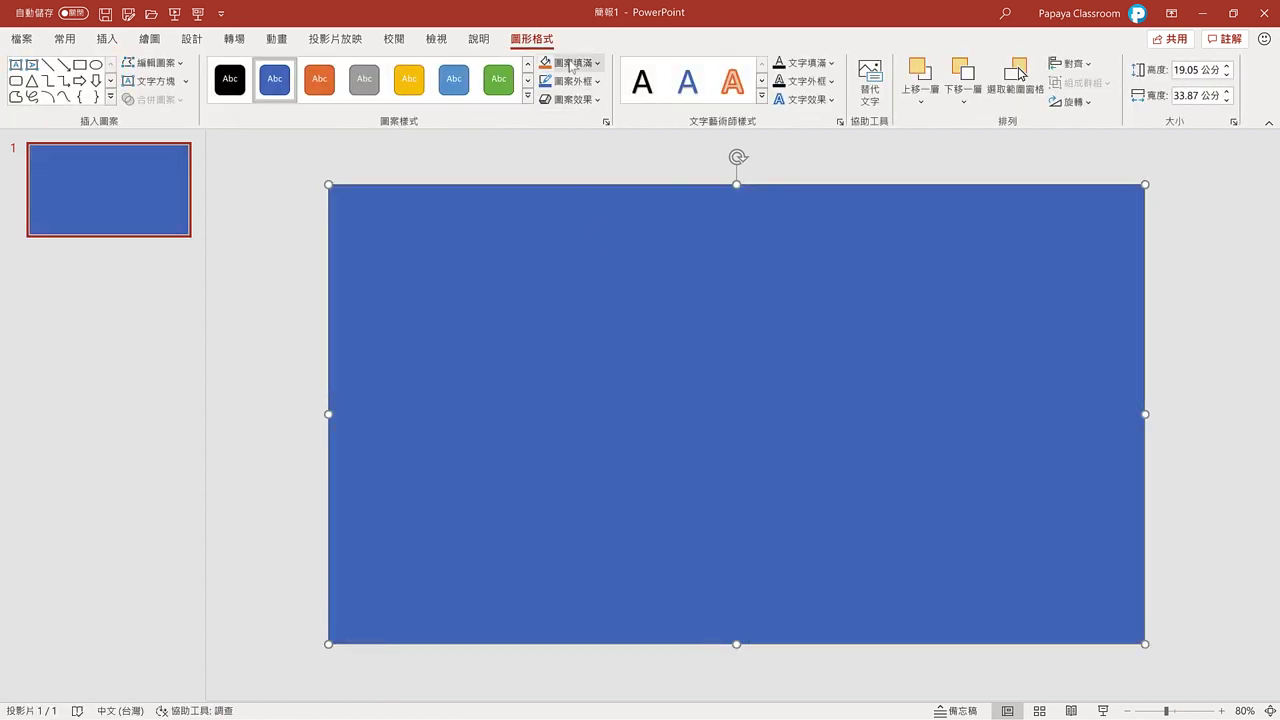
pyautogui.click(570, 62)
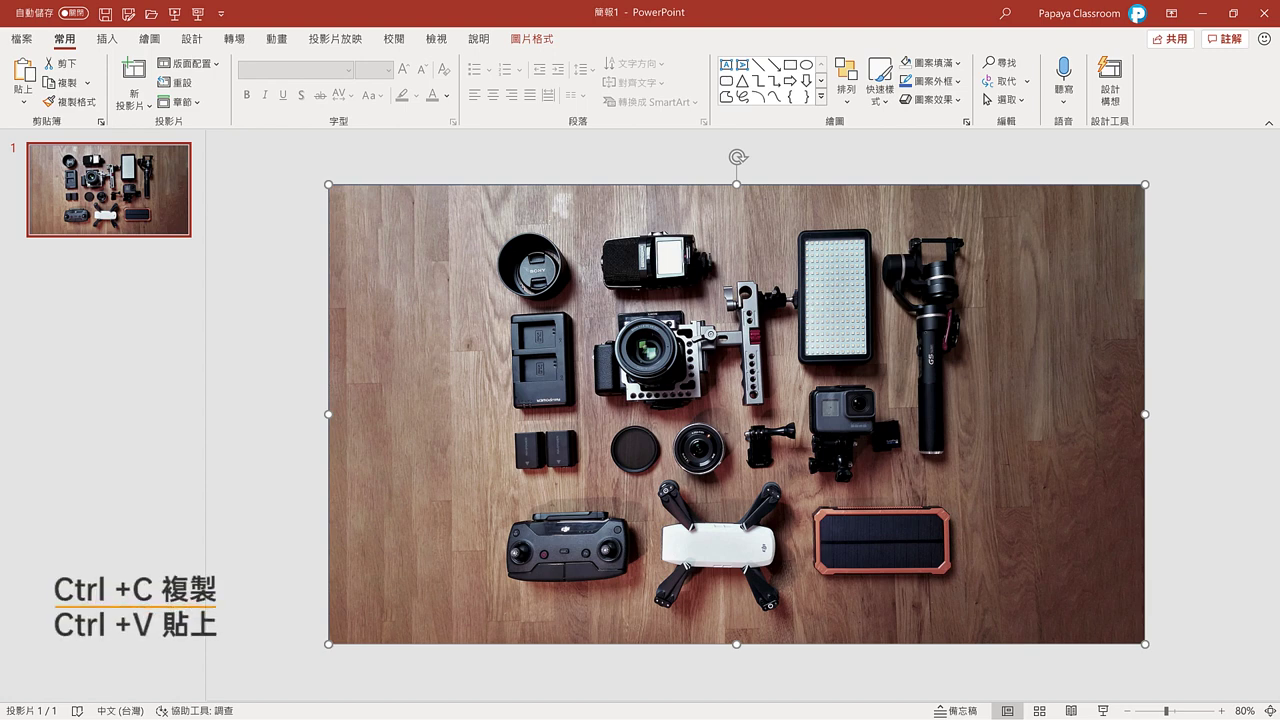
# Step: Paste a copy of the photo over the original and apply the Blur artistic effect
pyautogui.hotkey('ctrl', 'v')
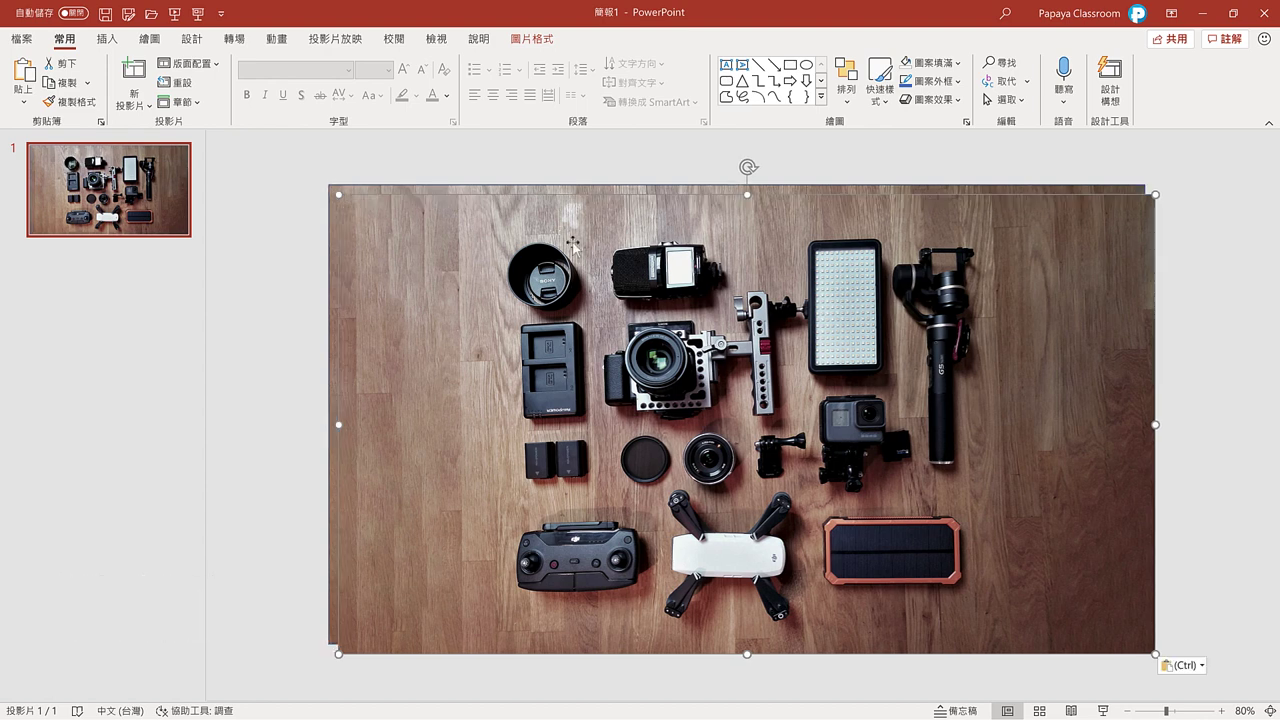
pyautogui.moveTo(575, 243); pyautogui.dragTo(566, 233)
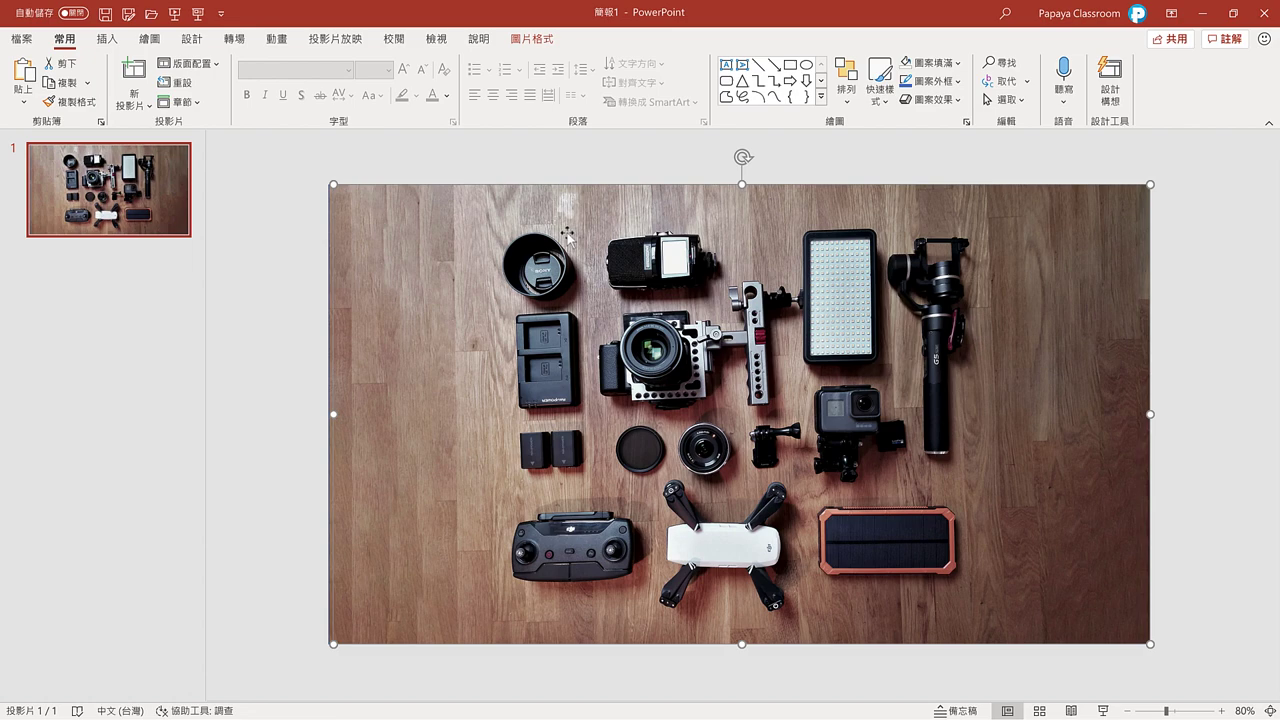
pyautogui.click(531, 40)
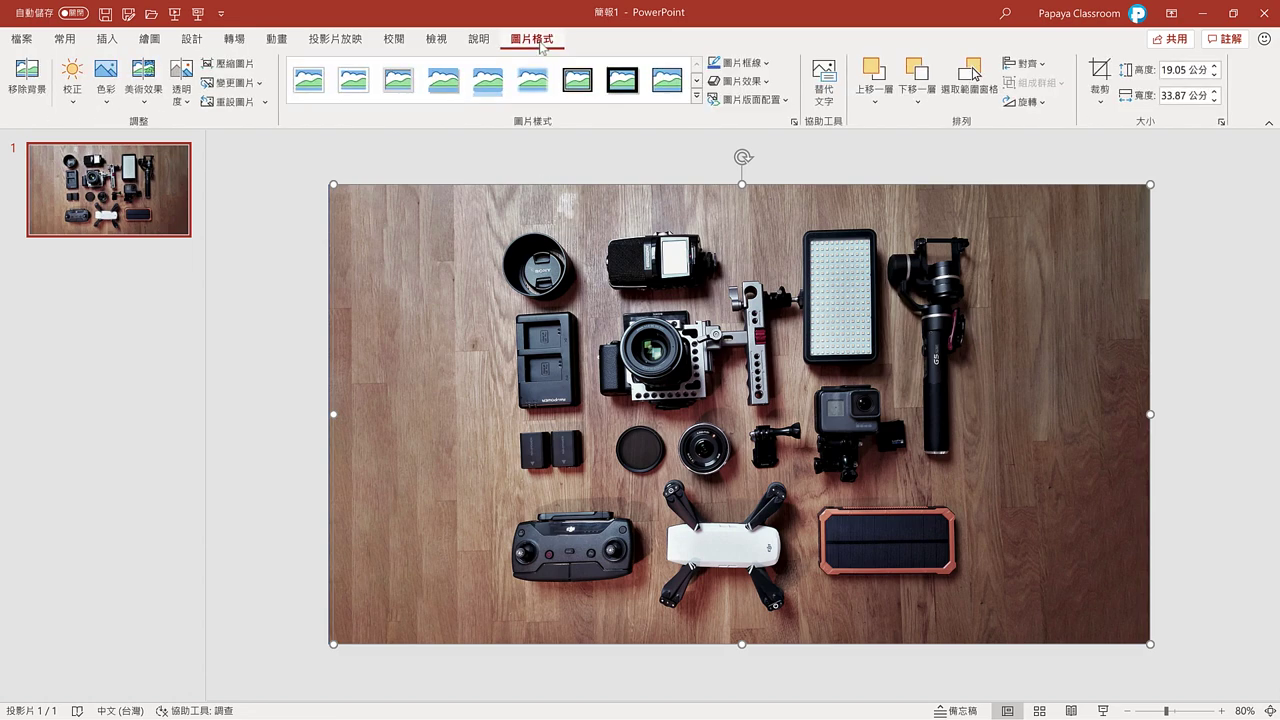
pyautogui.click(143, 80)
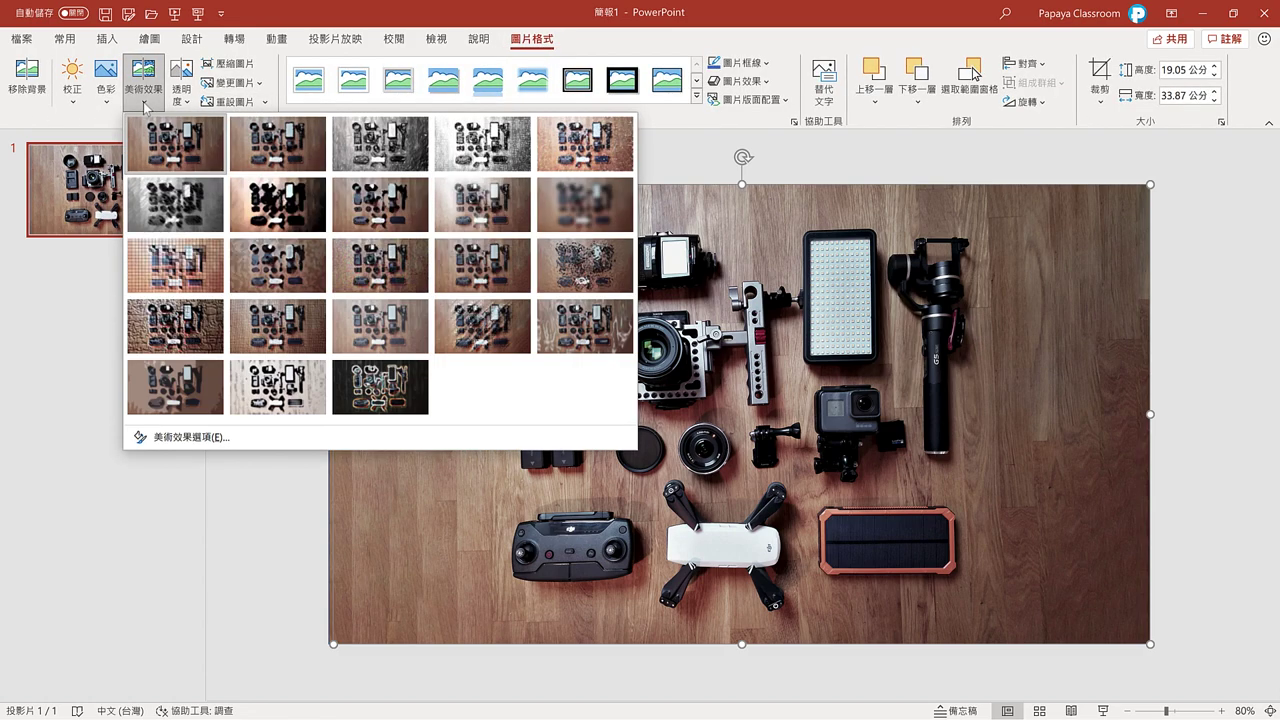
pyautogui.click(566, 215)
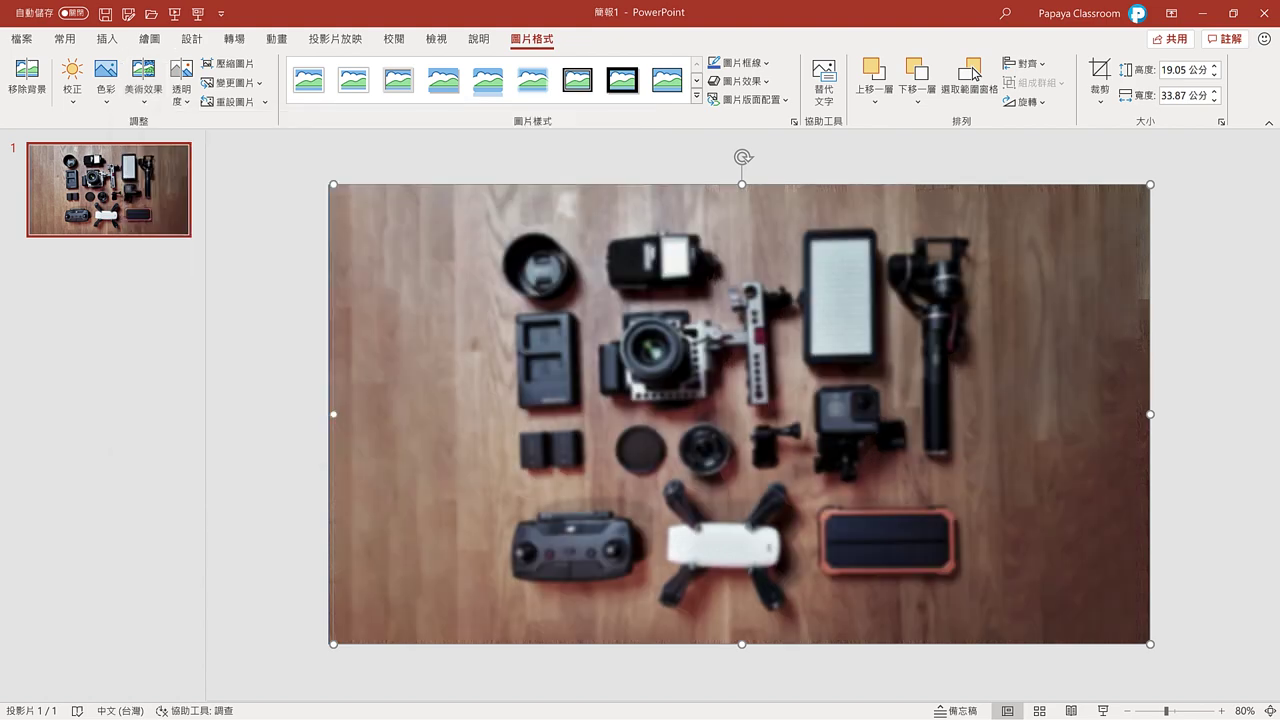
# Step: Raise the blur radius on the top photo to 30
pyautogui.click(150, 105)
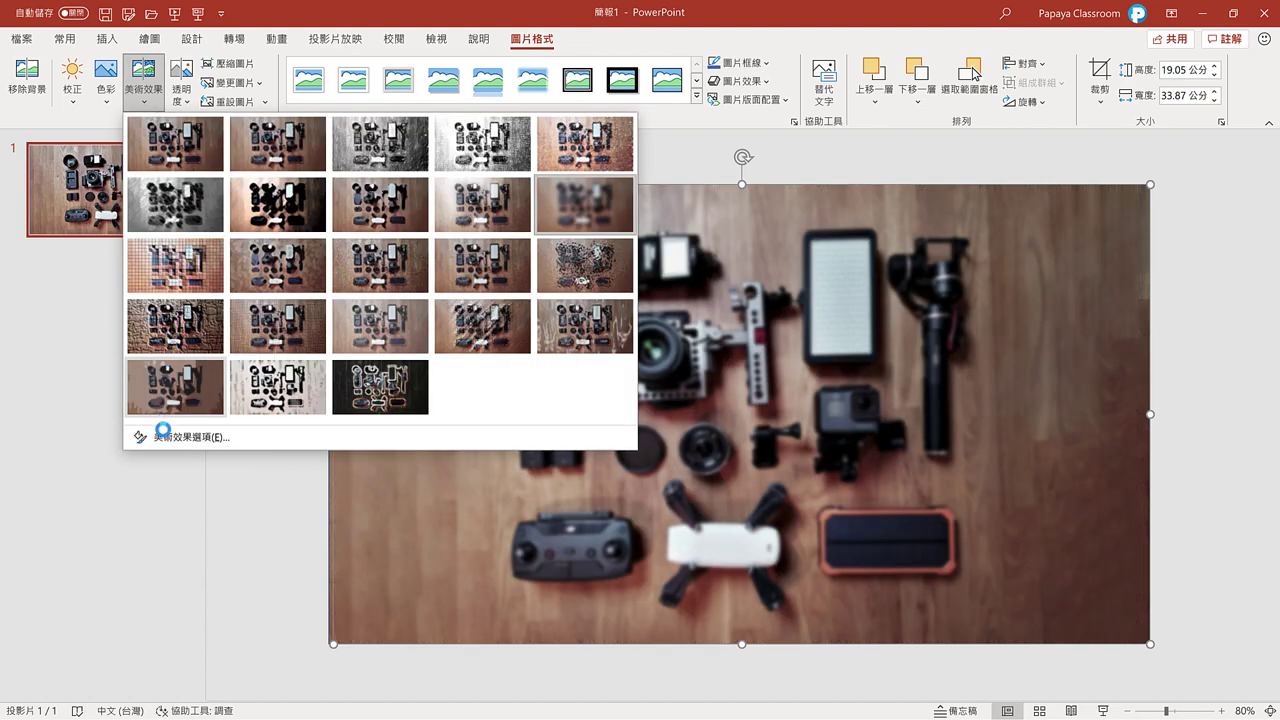
pyautogui.click(166, 438)
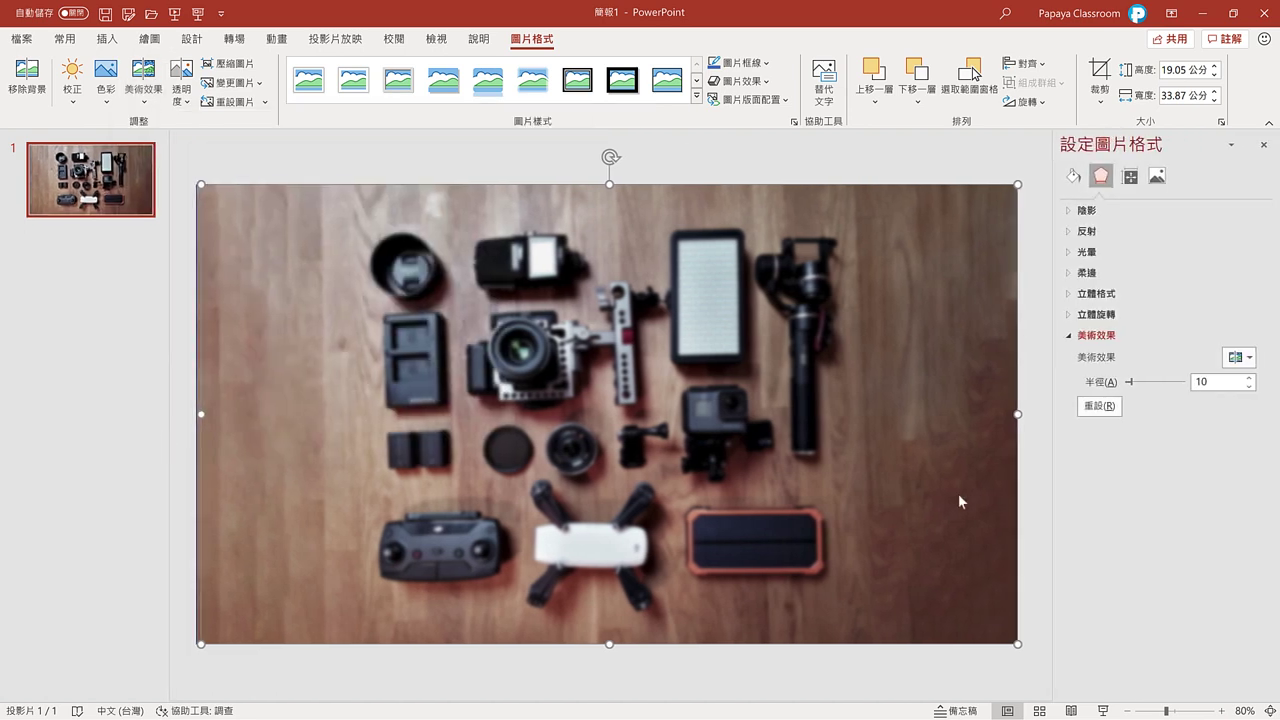
pyautogui.doubleClick(1200, 382)
pyautogui.write('30')
pyautogui.press('Return')
pyautogui.click(107, 38)
pyautogui.click(1127, 711)
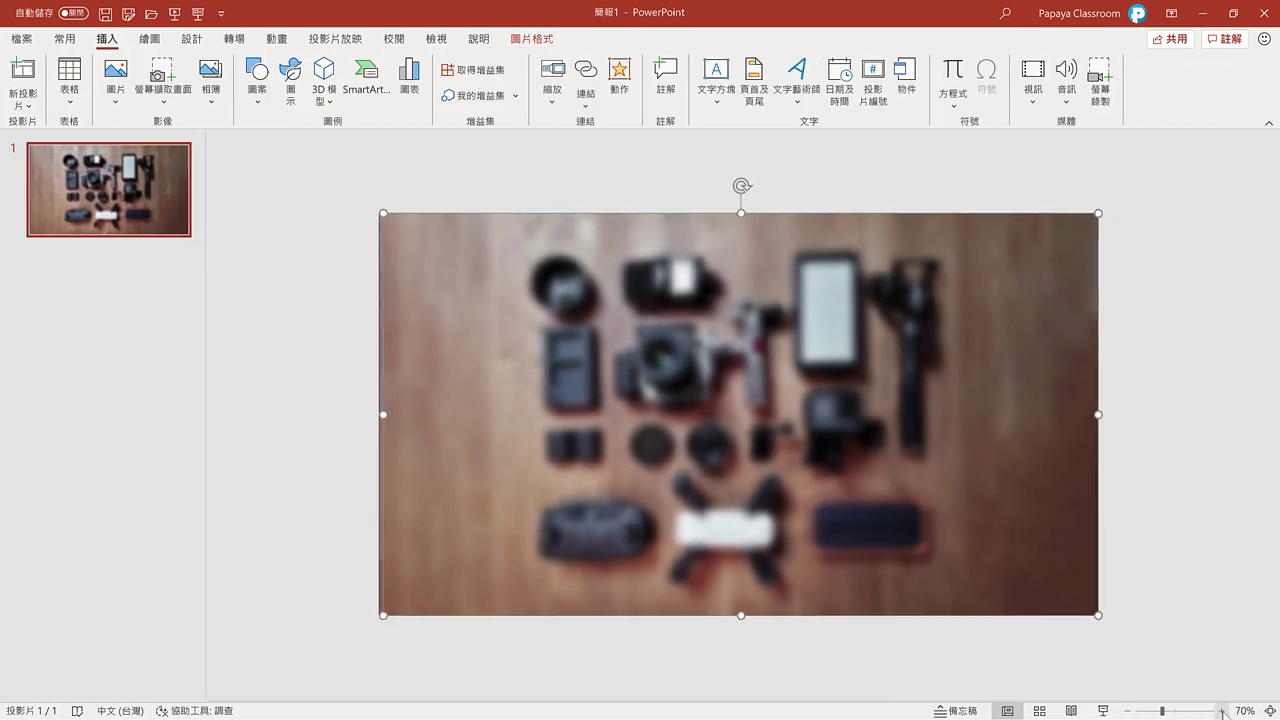
# Step: Draw a 4 × 8 cm blue rounded rectangle at the slide centre and put a copy beside the slide
pyautogui.click(257, 82)
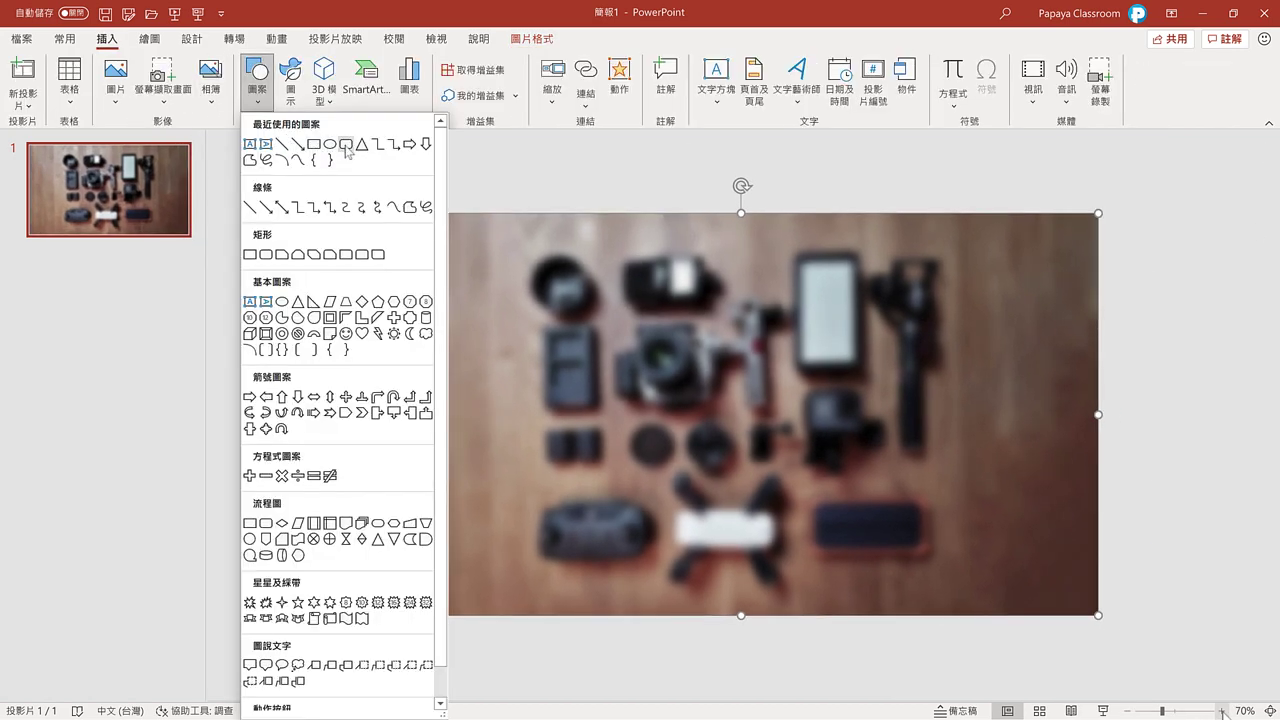
pyautogui.click(345, 143)
pyautogui.moveTo(652, 357); pyautogui.dragTo(821, 442)
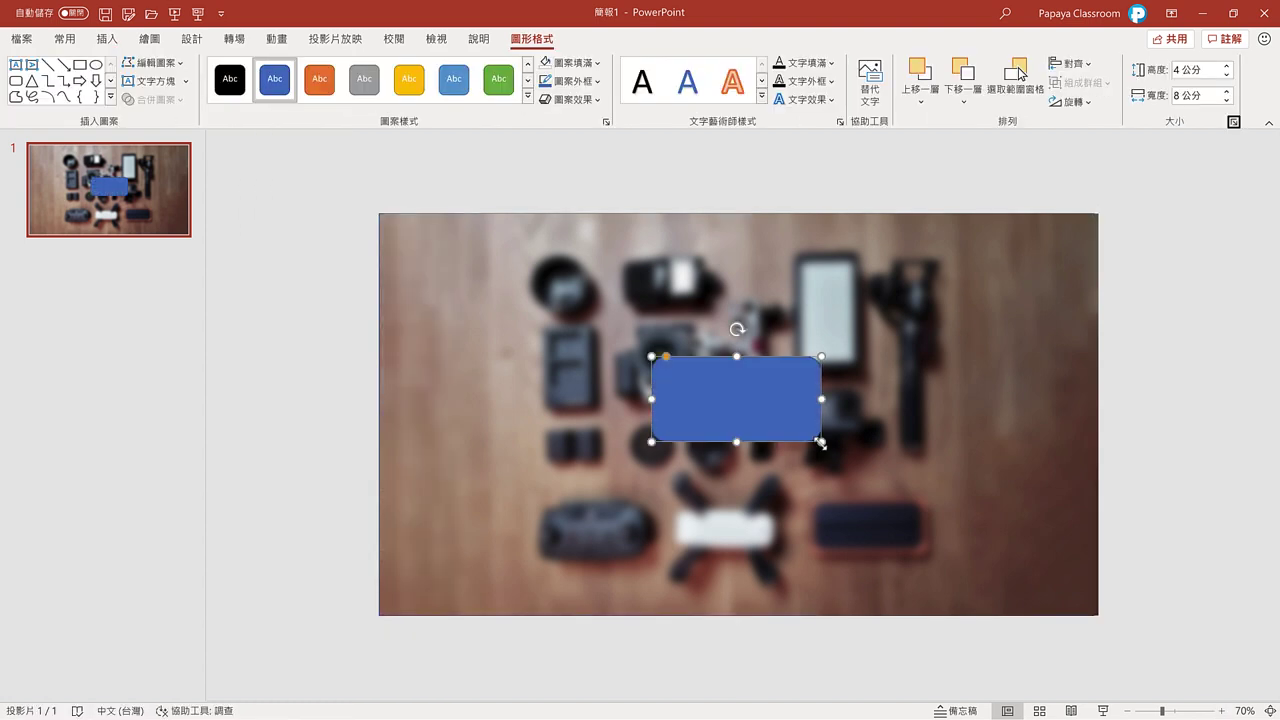
pyautogui.moveTo(668, 363); pyautogui.dragTo(672, 364)
pyautogui.moveTo(731, 407); pyautogui.dragTo(1201, 366)
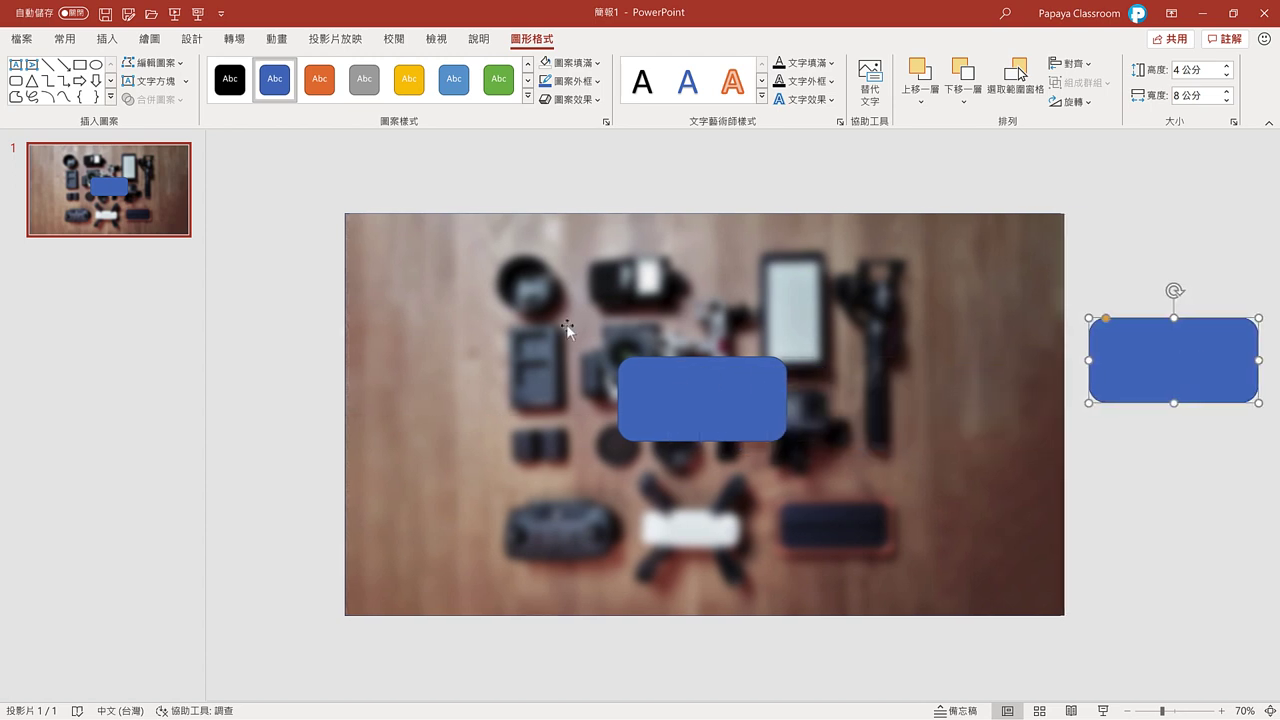
# Step: Intersect the blurred photo with the rounded rectangle, then lay the spare blue rectangle over the patch
pyautogui.click(550, 316)
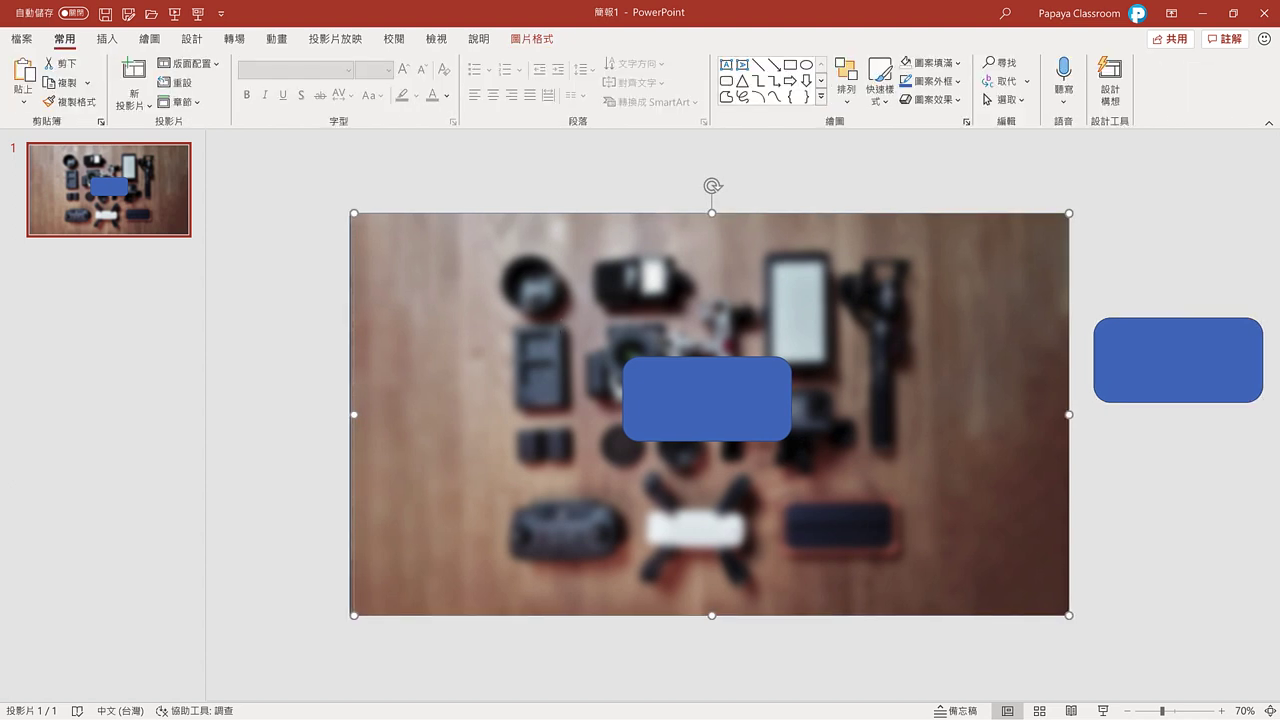
pyautogui.keyDown('shift'); pyautogui.click(648, 380); pyautogui.keyUp('shift')
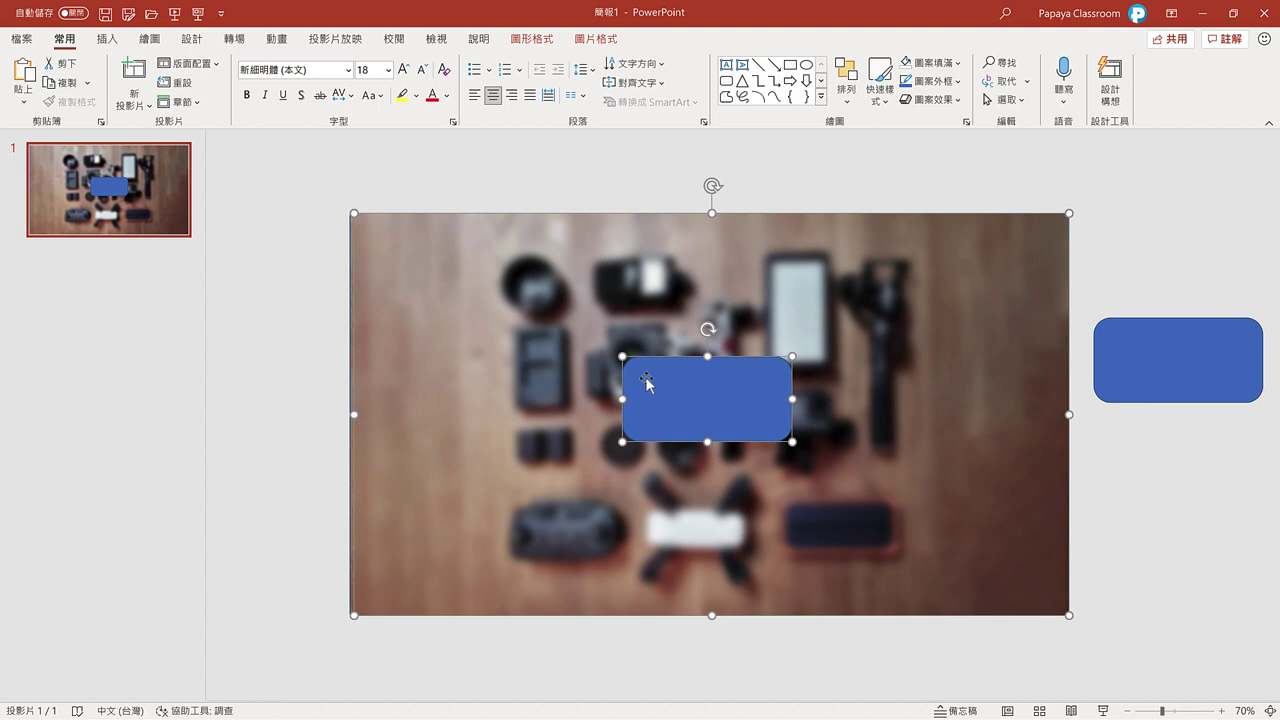
pyautogui.click(545, 42)
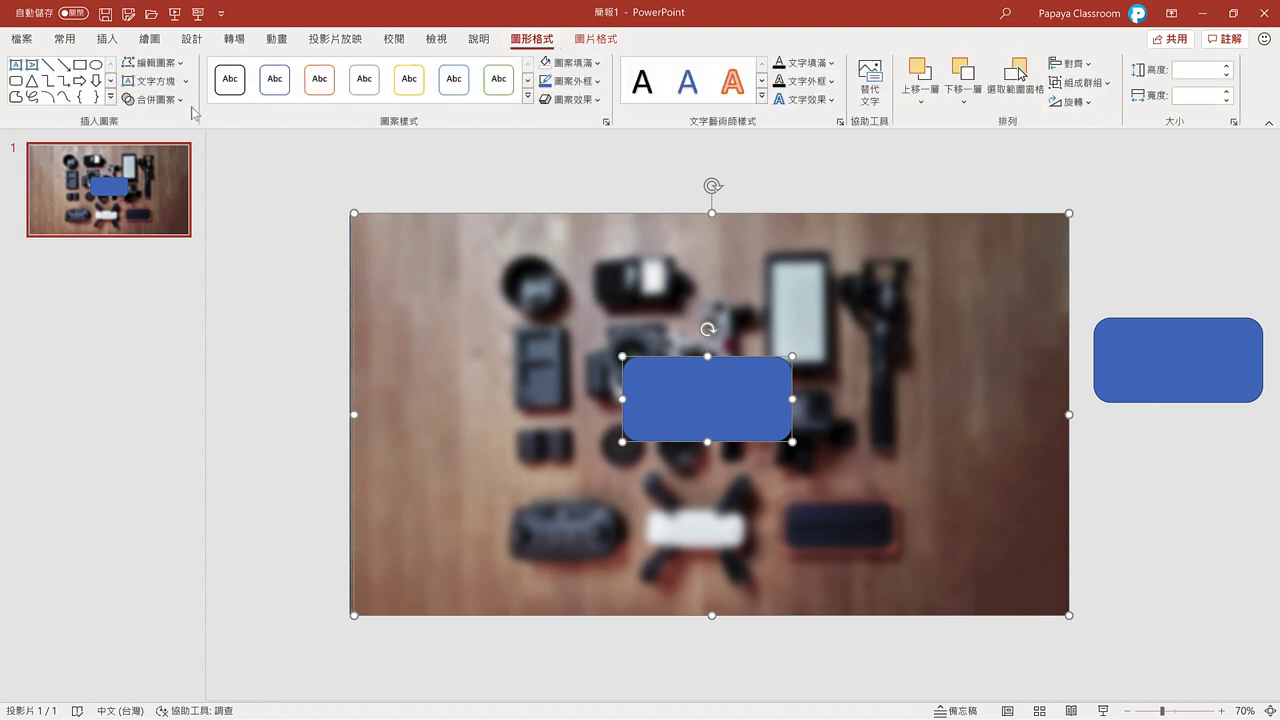
pyautogui.click(153, 99)
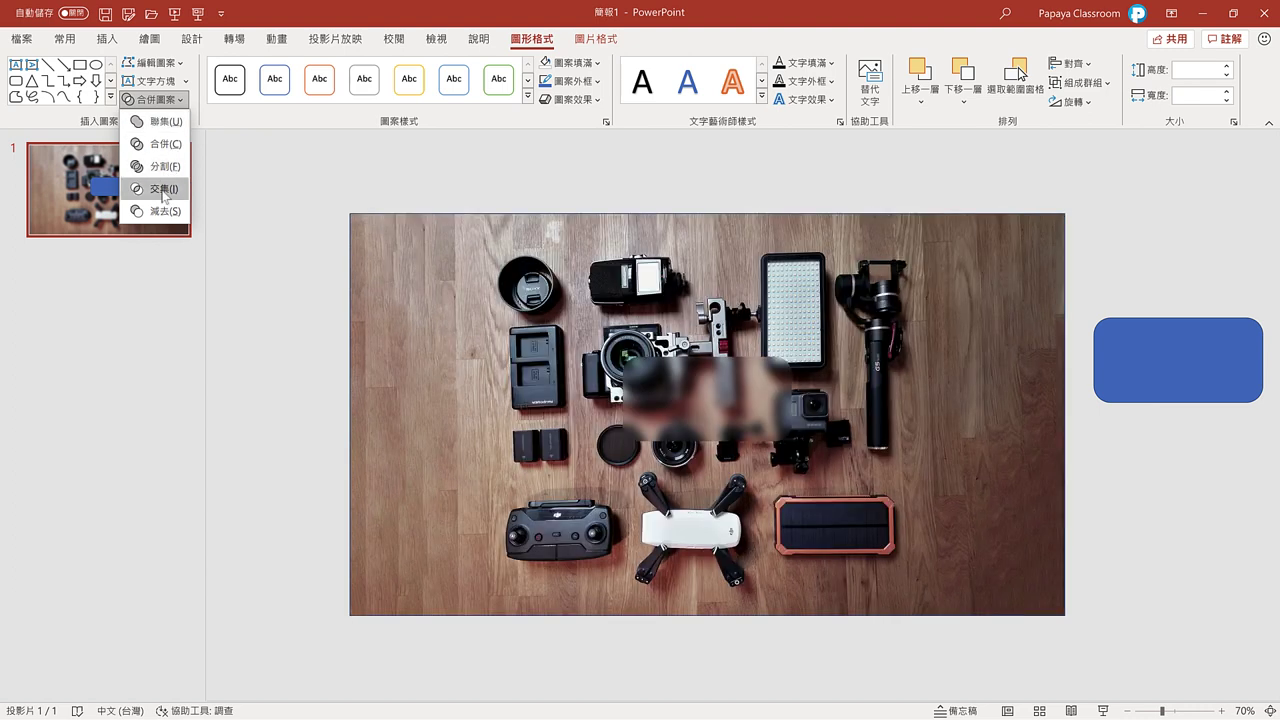
pyautogui.click(161, 188)
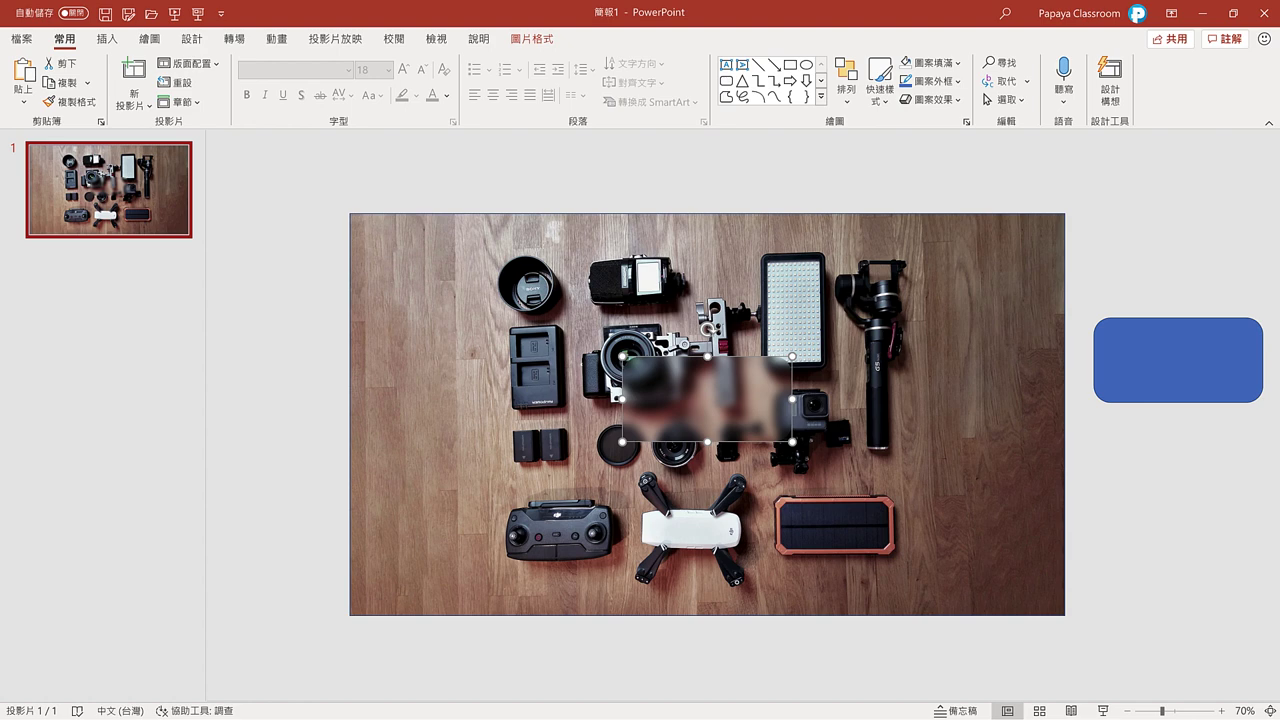
pyautogui.moveTo(1131, 349)
pyautogui.mouseDown()
pyautogui.moveTo(723, 370)
pyautogui.moveTo(665, 392)
pyautogui.mouseUp()
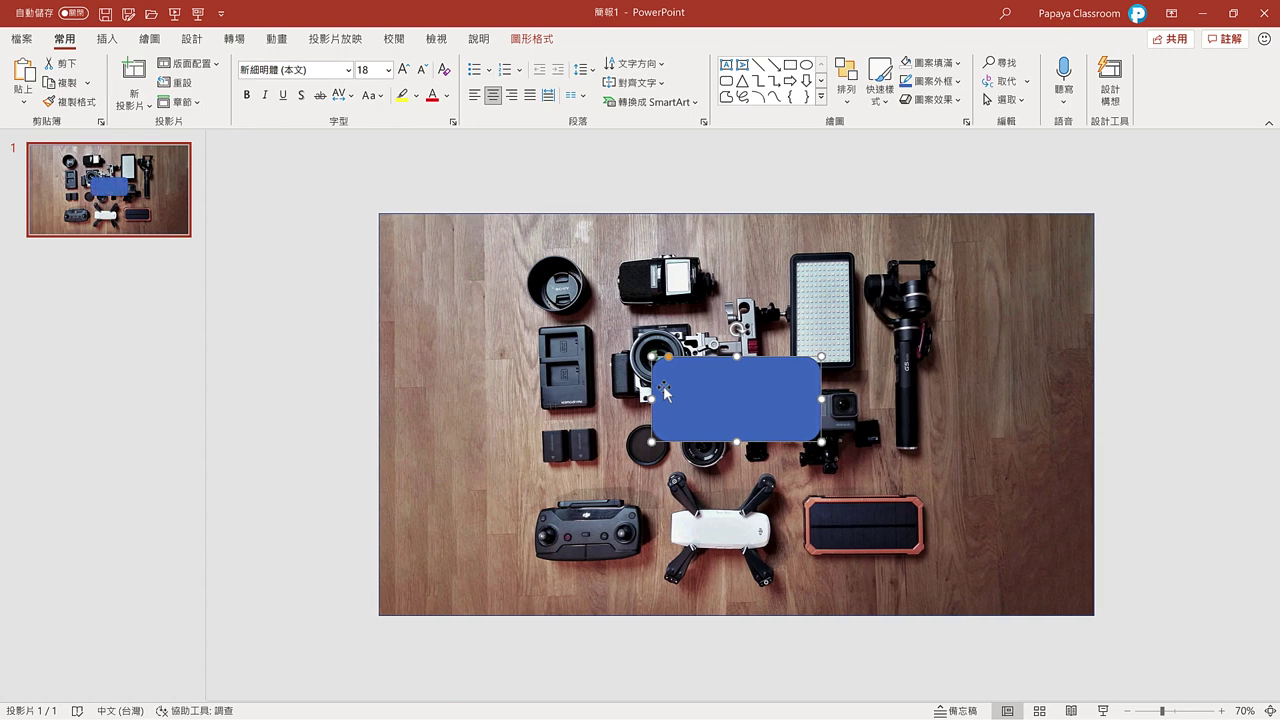
# Step: Give the shape a 45° gradient fill with added, more transparent stops (about 31%)
pyautogui.click(967, 125)
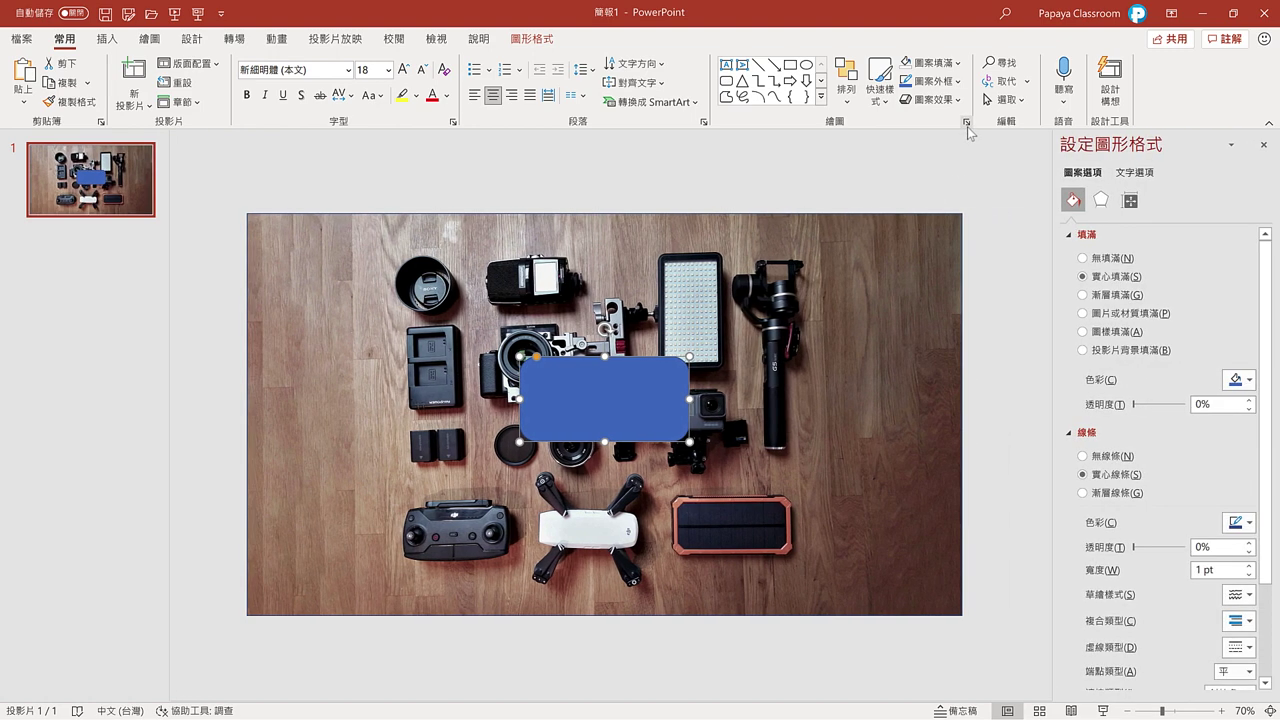
pyautogui.click(1082, 295)
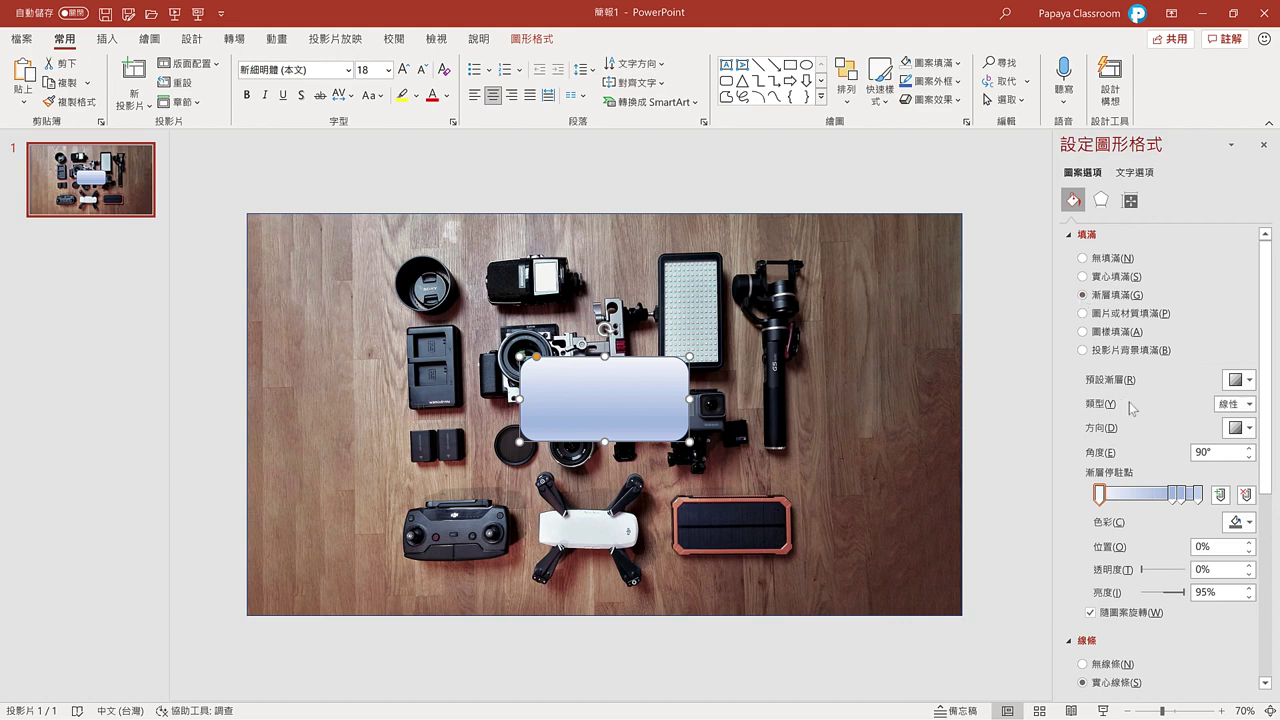
pyautogui.doubleClick(1205, 452)
pyautogui.write('45')
pyautogui.press('Return')
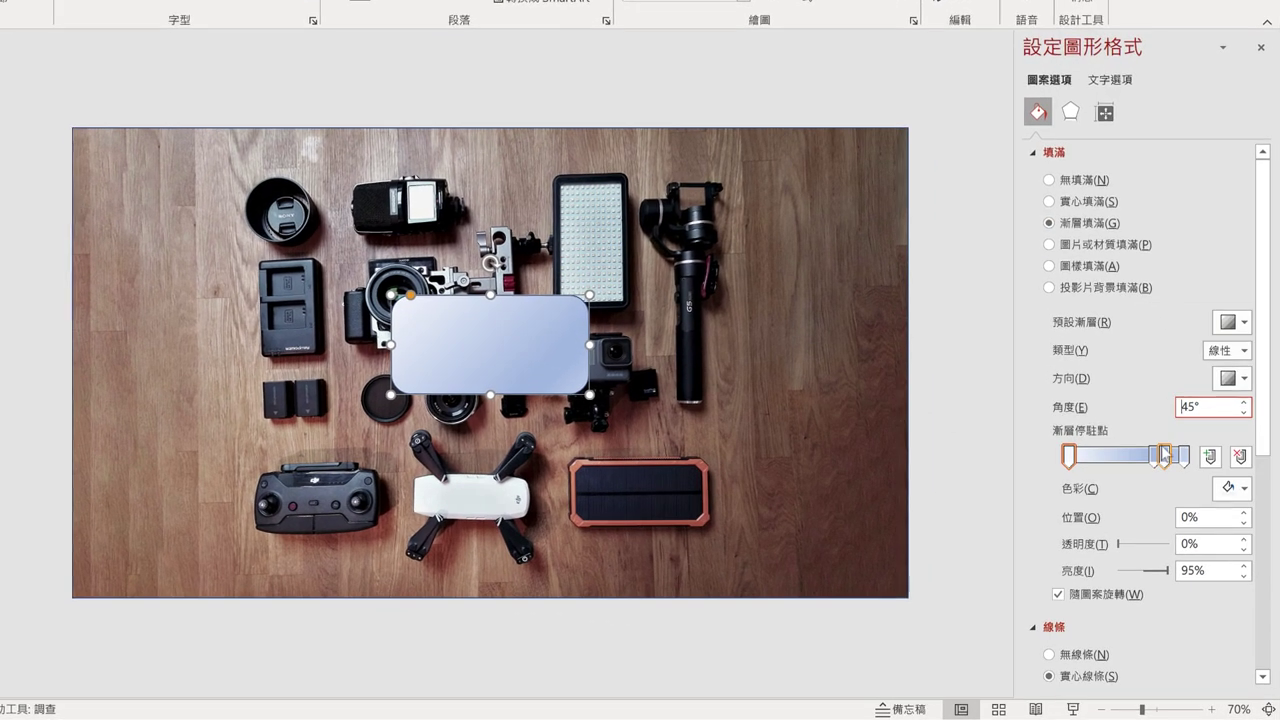
pyautogui.click(1135, 494)
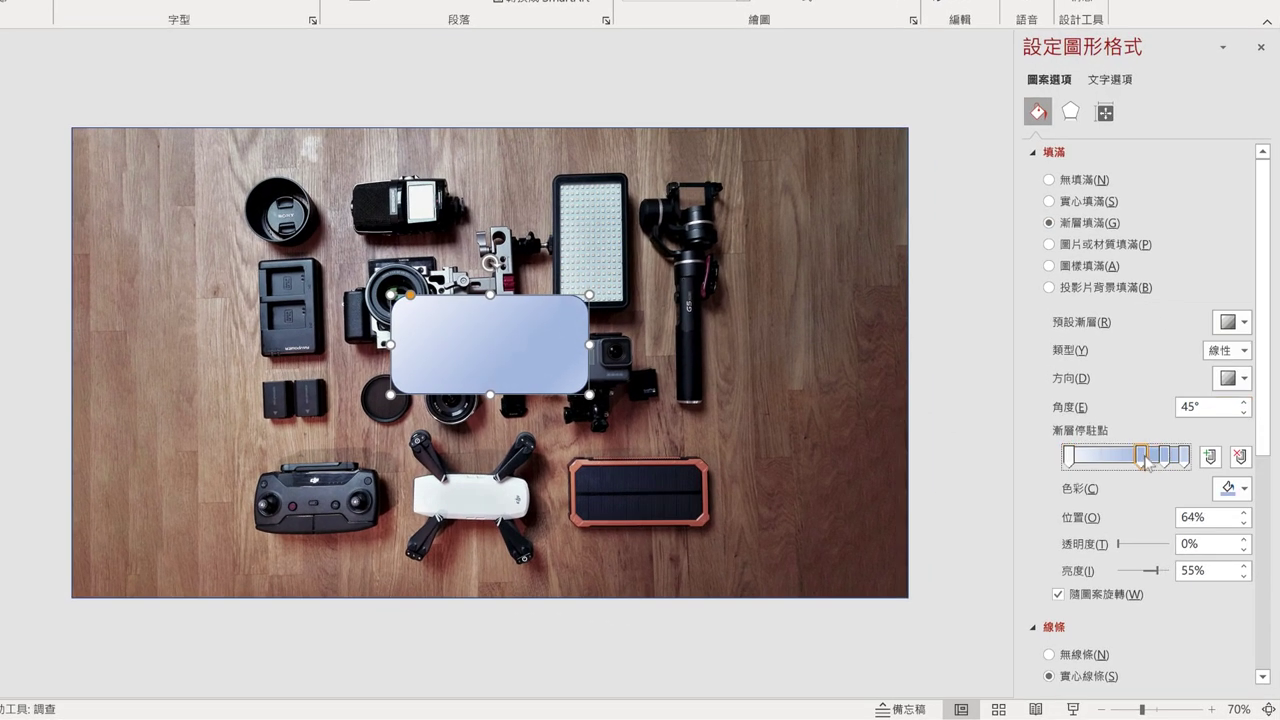
pyautogui.moveTo(1113, 463)
pyautogui.mouseDown()
pyautogui.moveTo(1099, 463)
pyautogui.moveTo(1159, 463)
pyautogui.mouseUp()
pyautogui.click(1161, 463)
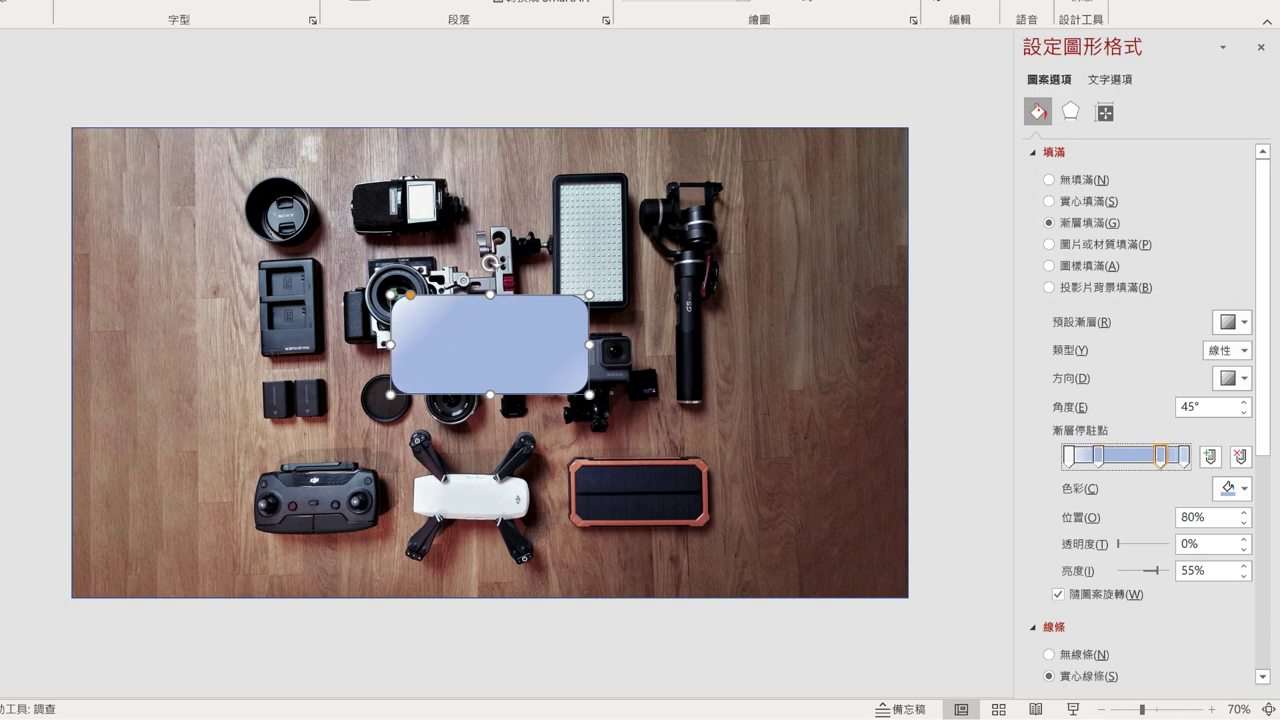
pyautogui.click(1070, 458)
pyautogui.click(1098, 457)
pyautogui.moveTo(1119, 545)
pyautogui.mouseDown()
pyautogui.moveTo(1170, 545)
pyautogui.moveTo(1135, 545)
pyautogui.mouseUp()
pyautogui.click(1160, 457)
pyautogui.click(1184, 457)
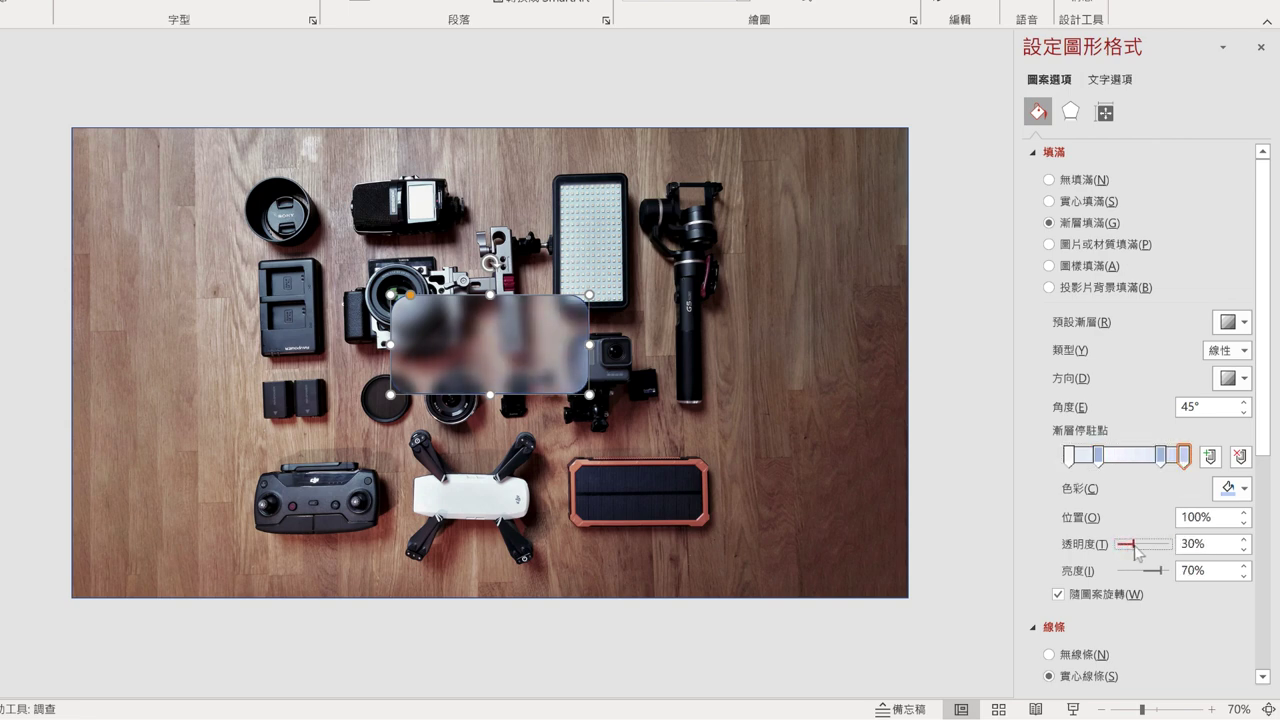
# Step: Make the panel outline white at 40% transparency
pyautogui.scroll(-2, 1135, 552)
pyautogui.scroll(-3, 1135, 560)
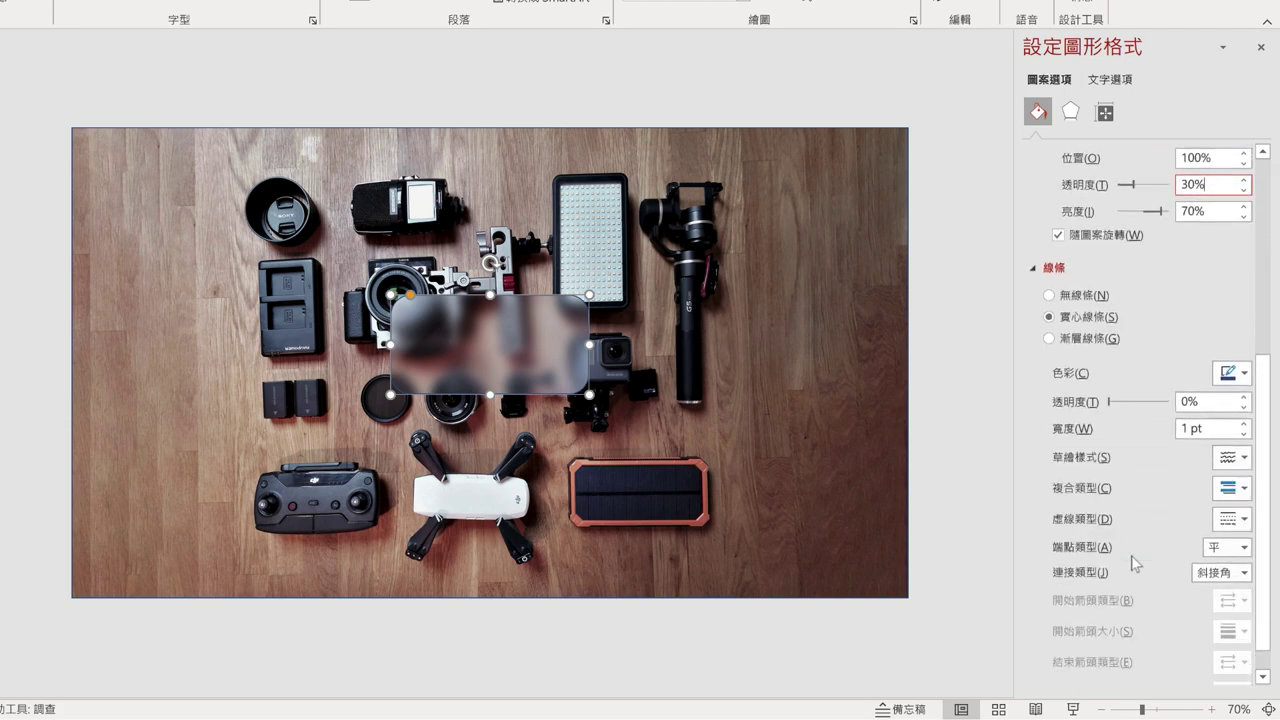
pyautogui.click(1235, 376)
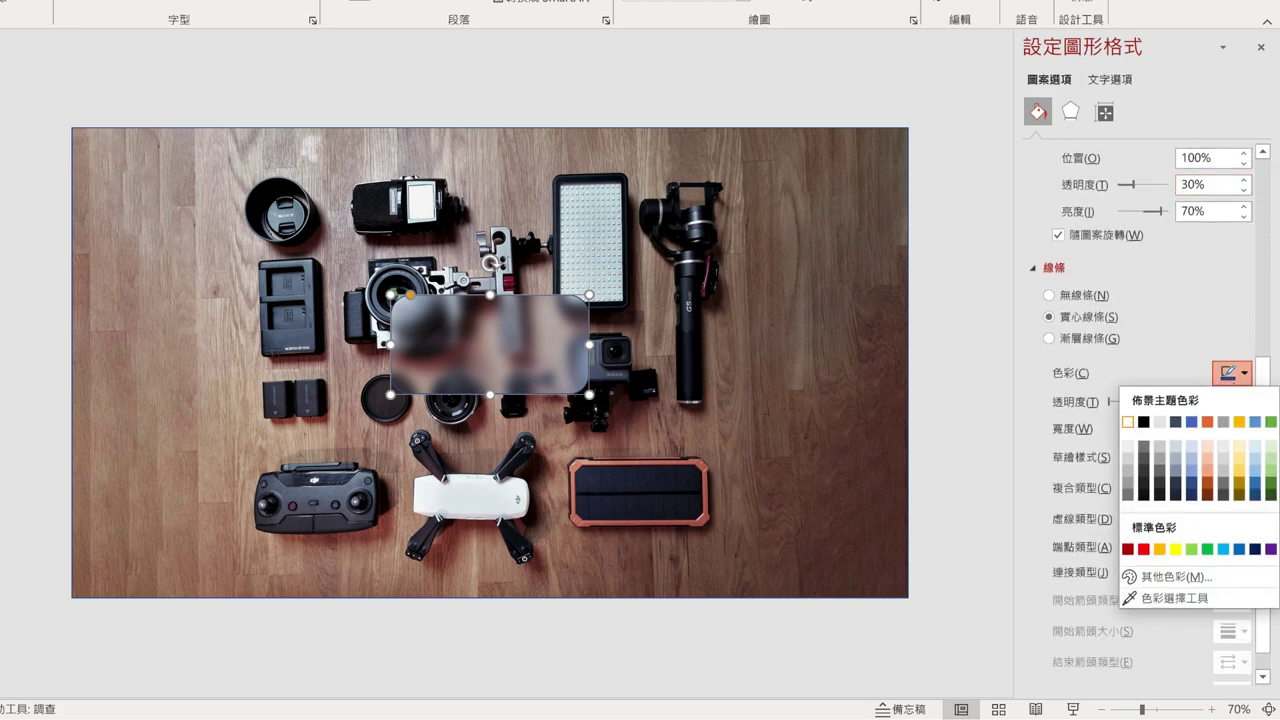
pyautogui.click(1120, 421)
pyautogui.moveTo(1109, 401); pyautogui.dragTo(1134, 401)
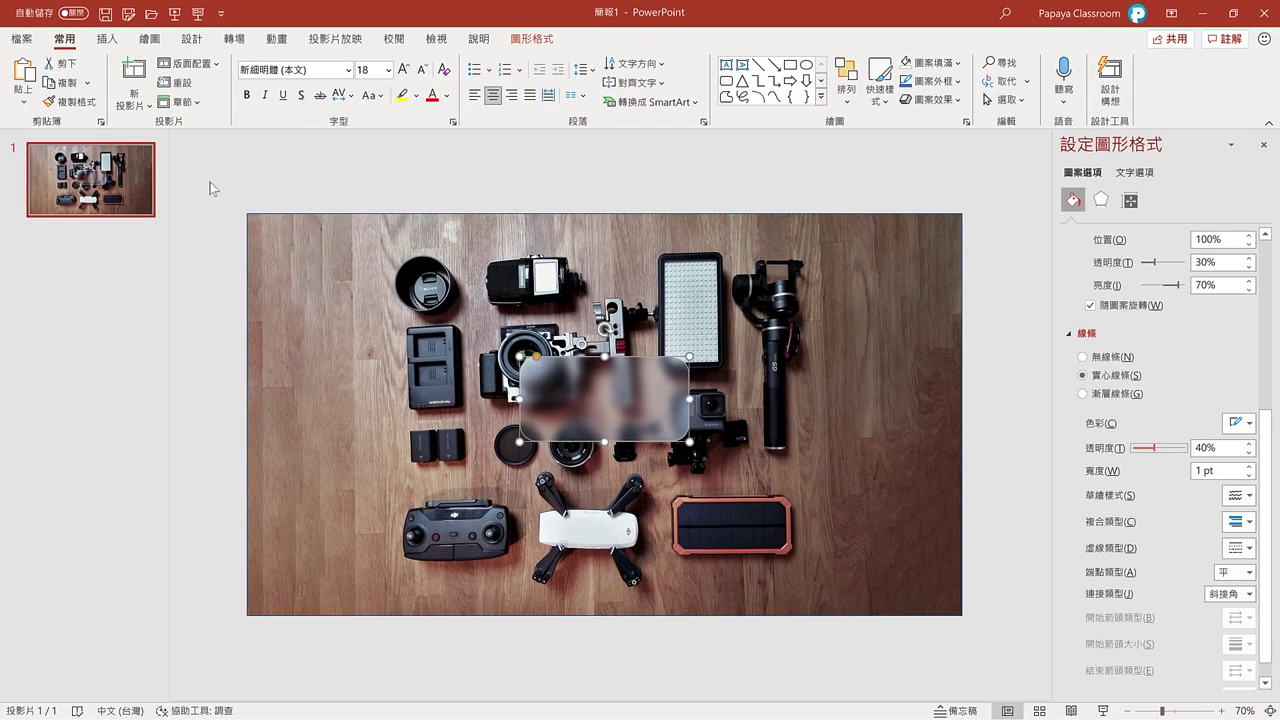
# Step: Insert a plain WordArt box and type 攝影器材 with the subtitle Video Production Gear
pyautogui.click(110, 42)
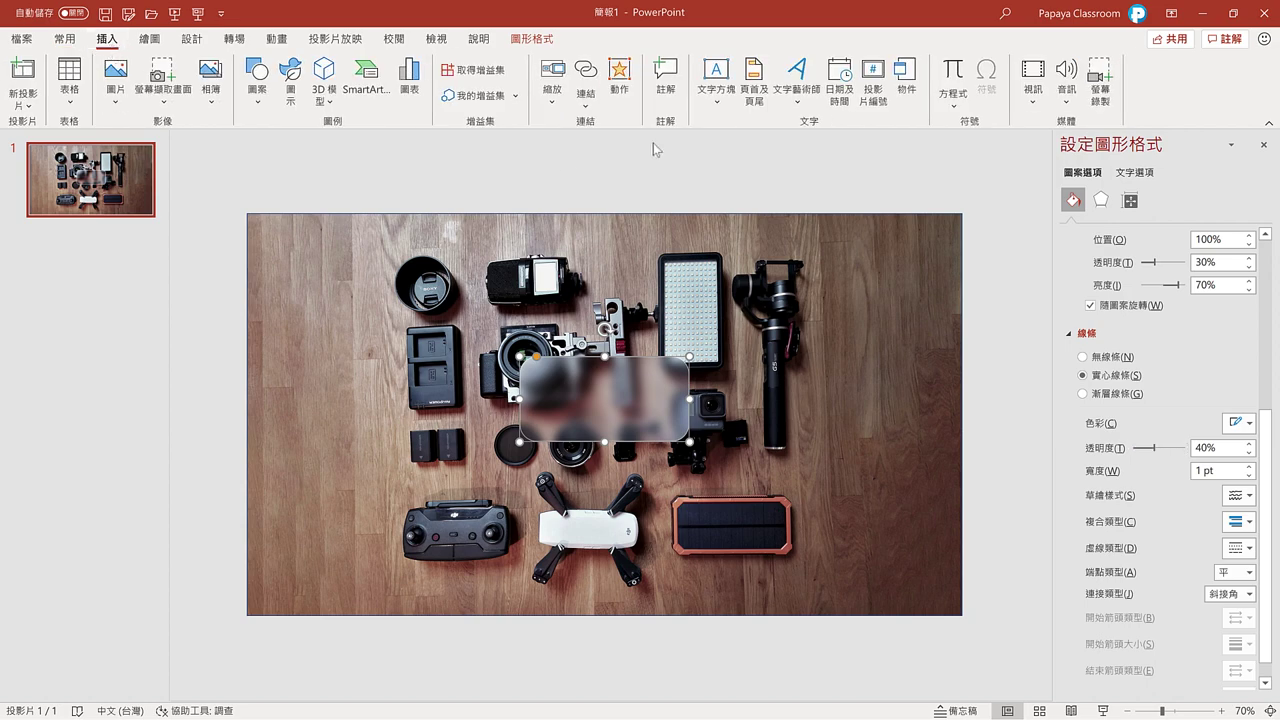
pyautogui.click(797, 100)
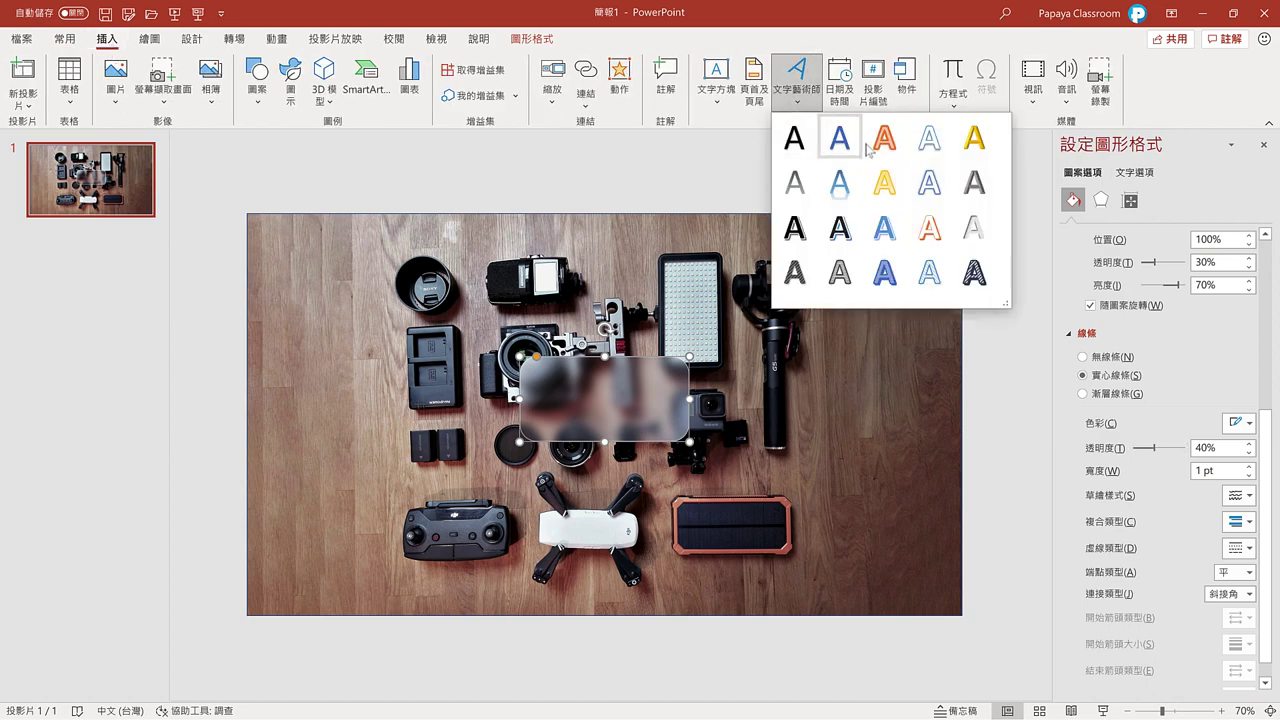
pyautogui.click(929, 142)
pyautogui.write('攝影器材')
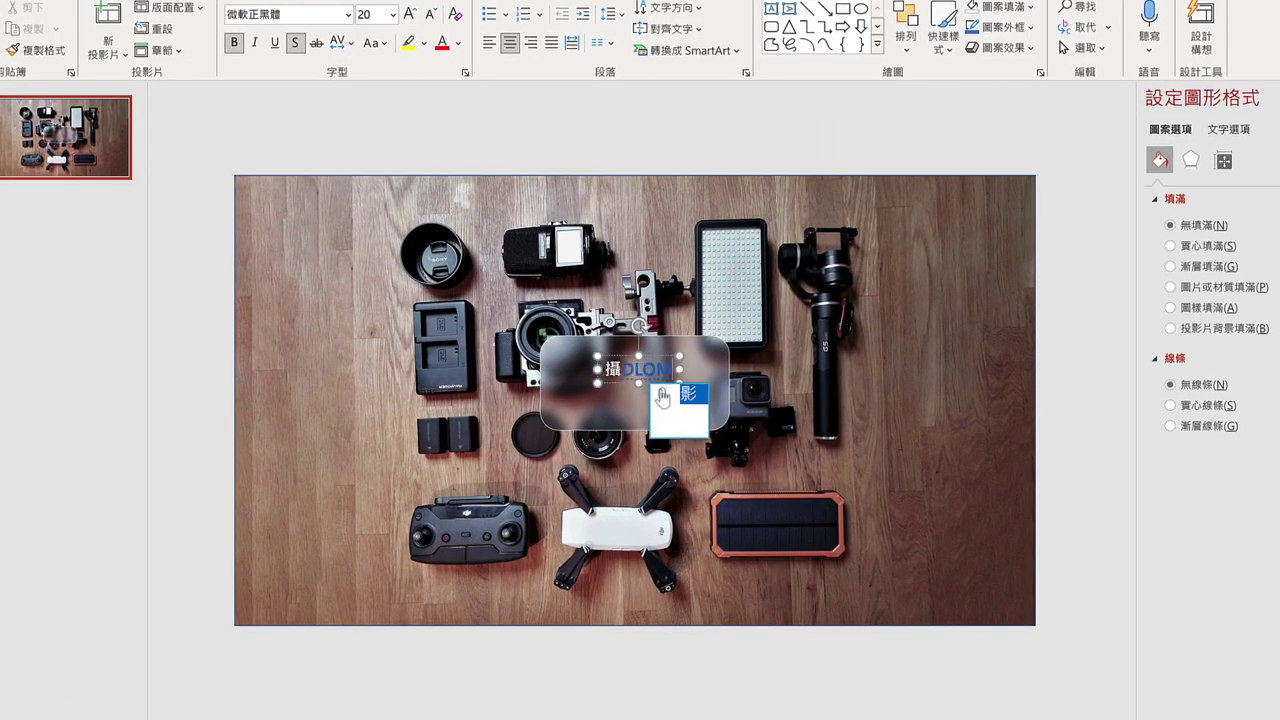
pyautogui.write('Video Production ')
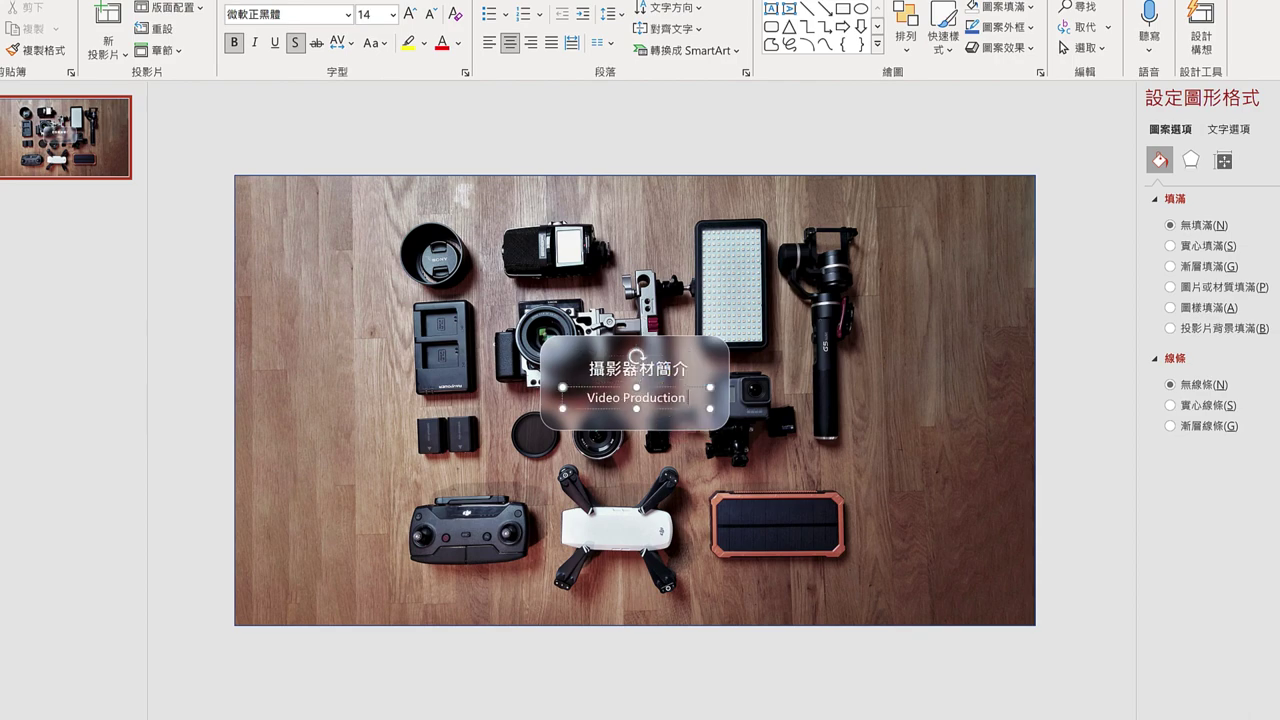
pyautogui.write('Gear')
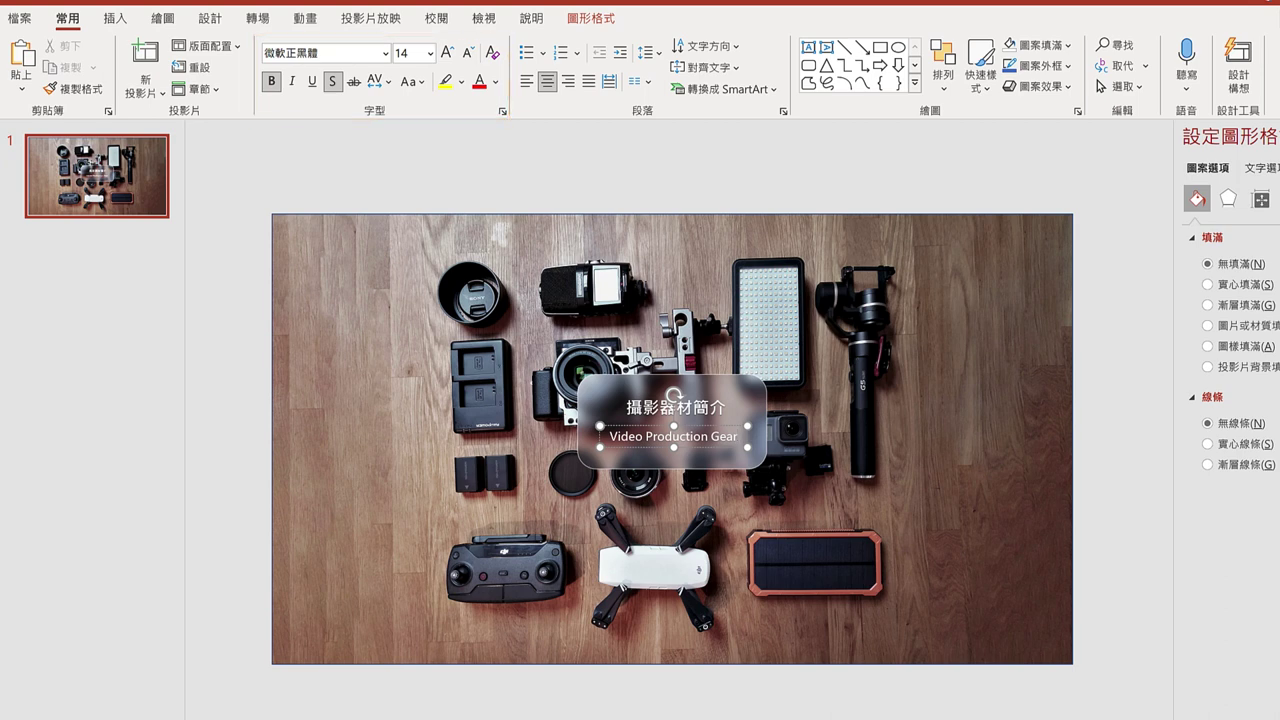
# Step: Duplicate the slide as slide 2 and zoom the view out to 50%
pyautogui.click(115, 208)
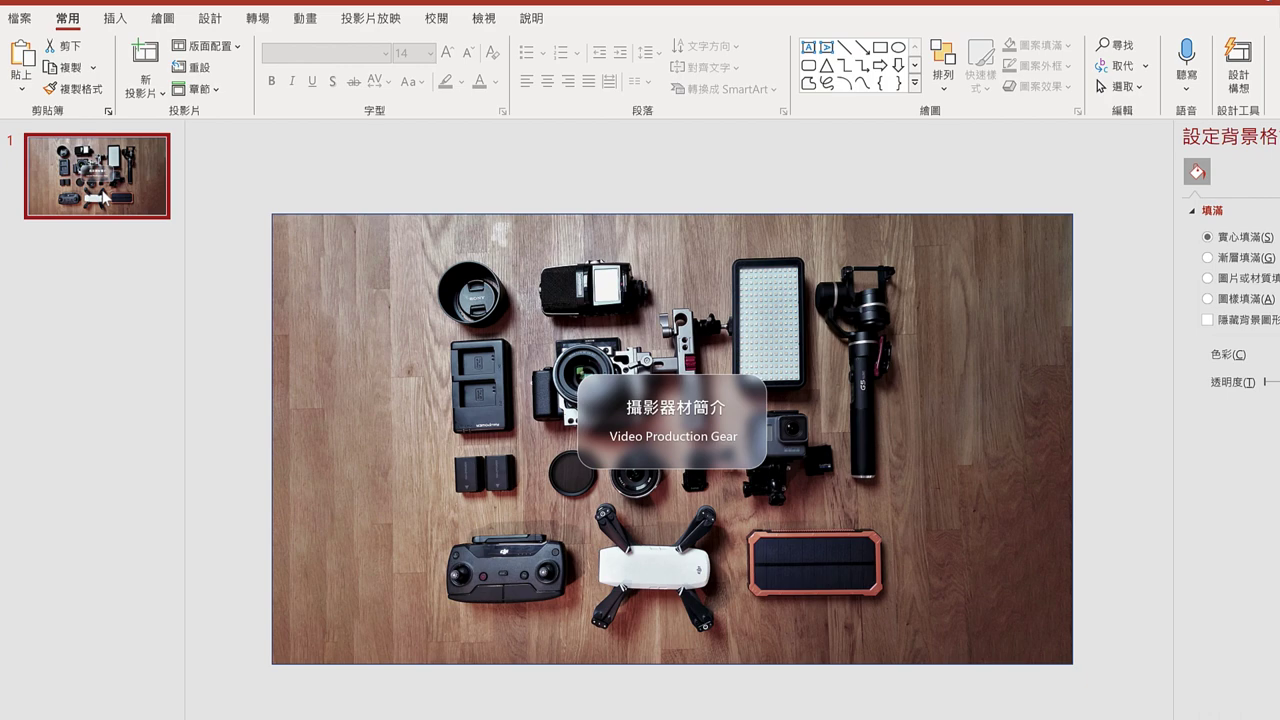
pyautogui.hotkey('ctrl', 'd')
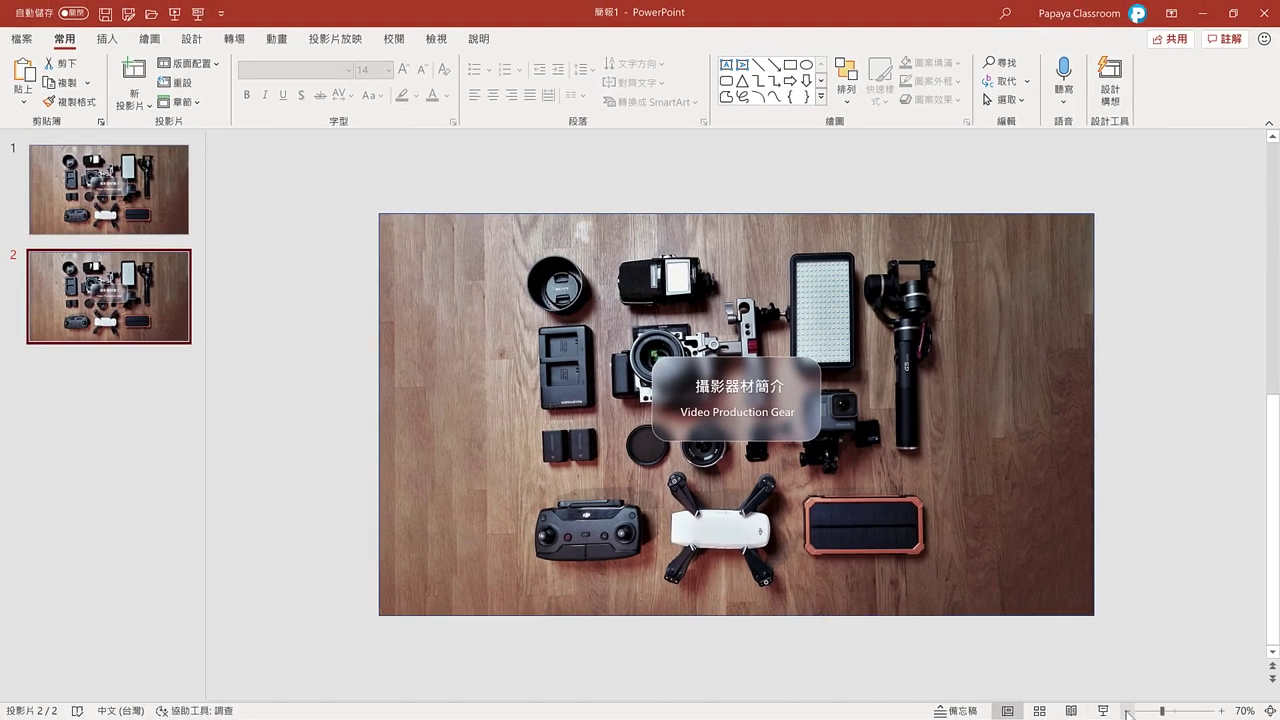
pyautogui.click(1127, 712)
pyautogui.click(1127, 712)
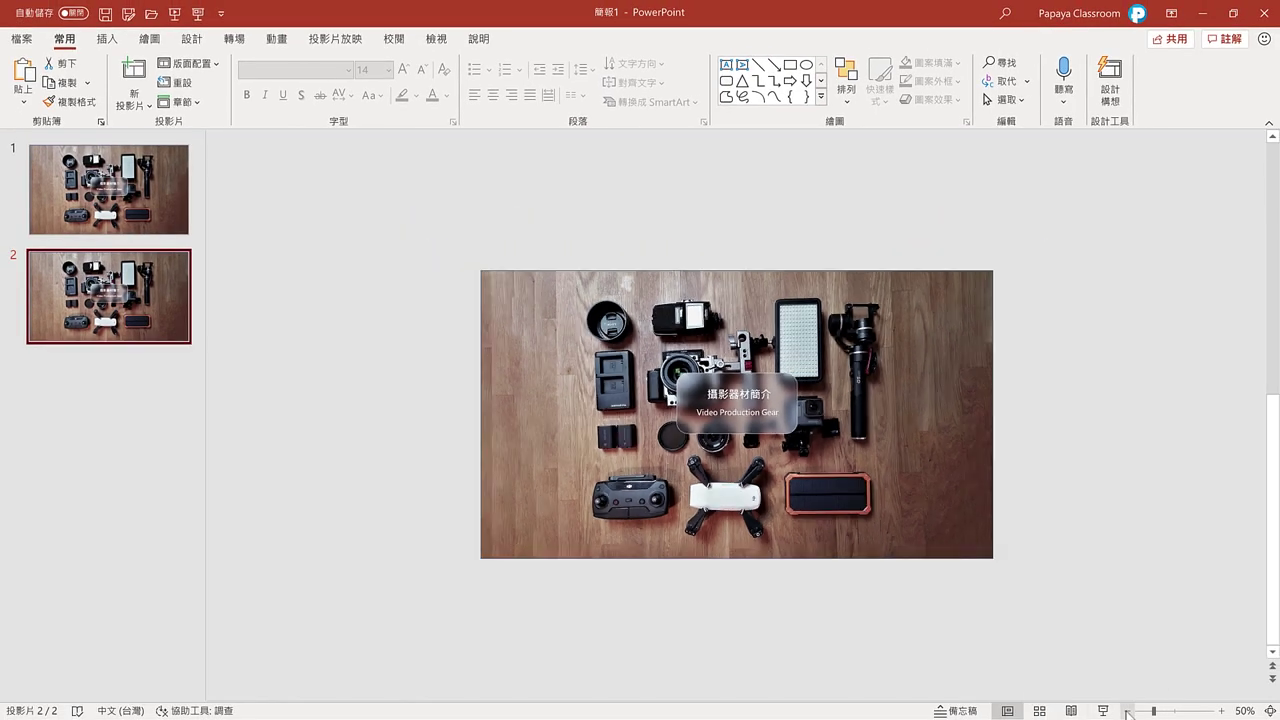
# Step: Enlarge slide 2's gear photo and shift it up and left
pyautogui.click(925, 515)
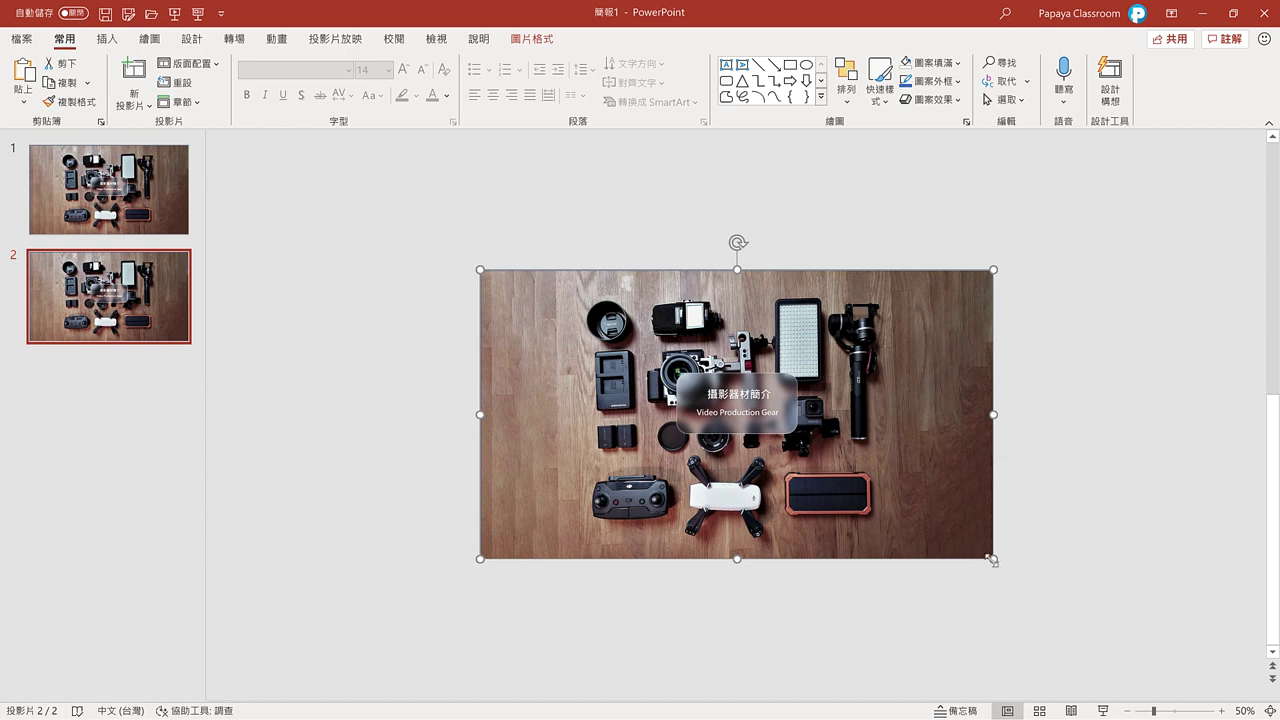
pyautogui.moveTo(994, 559); pyautogui.dragTo(1090, 628)
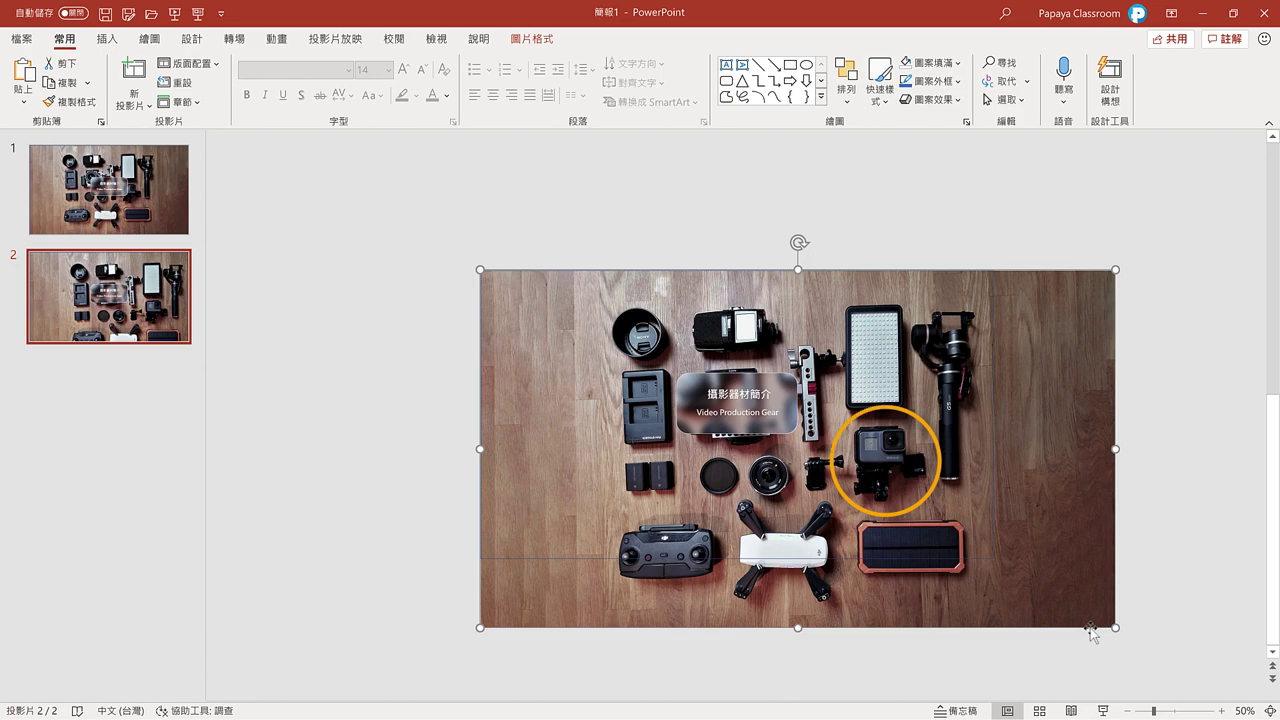
pyautogui.moveTo(1083, 601); pyautogui.dragTo(973, 548)
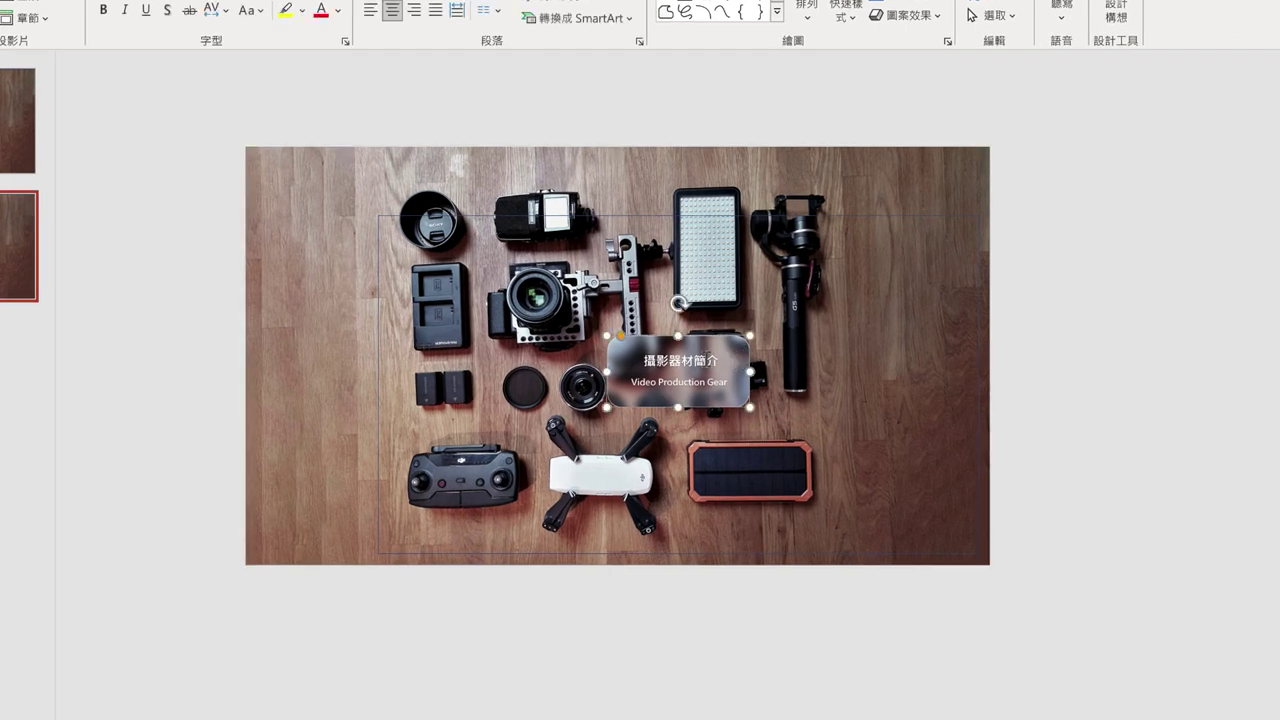
# Step: Move the title label left and the blurred backing rectangle up and left
pyautogui.click(710, 360)
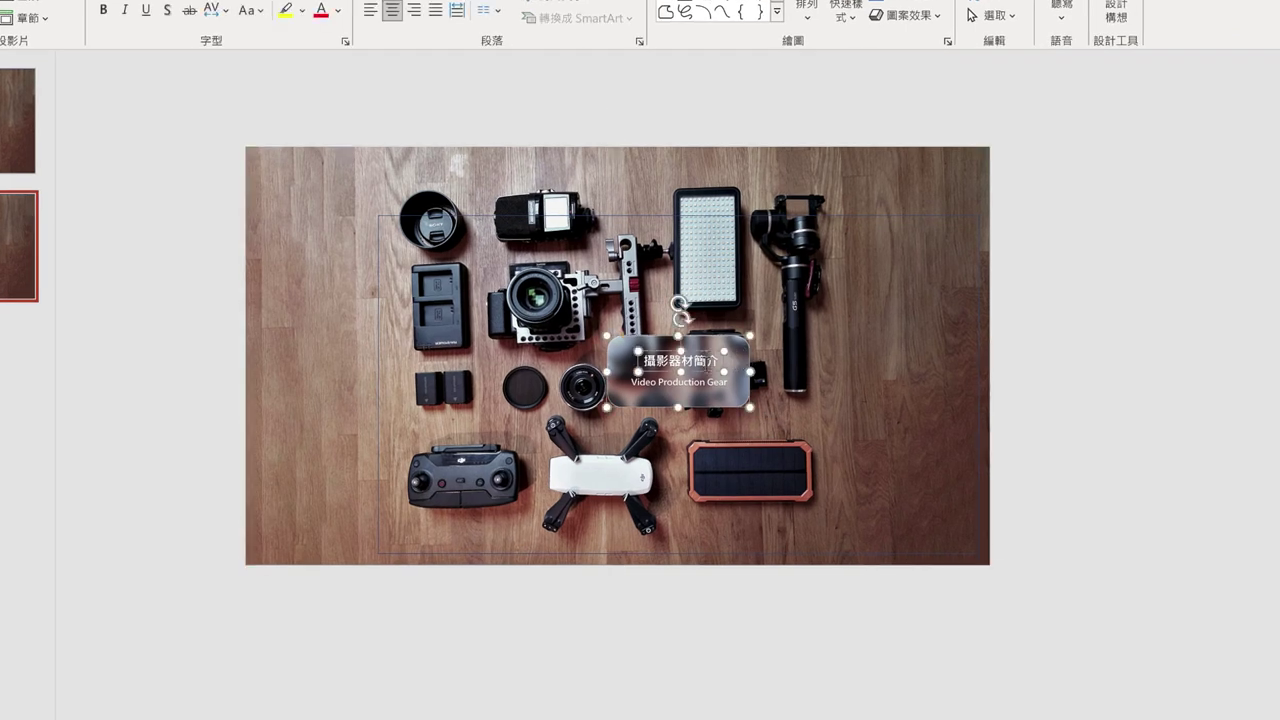
pyautogui.moveTo(706, 378); pyautogui.dragTo(593, 385)
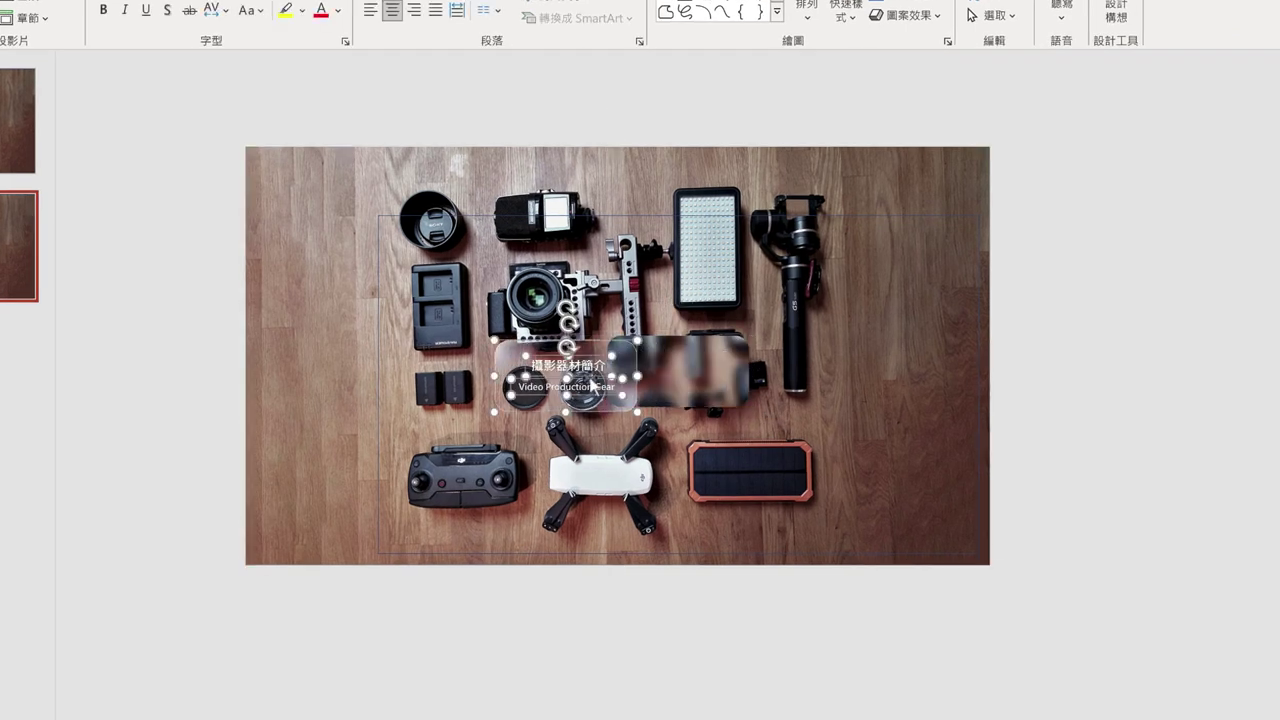
pyautogui.click(679, 390)
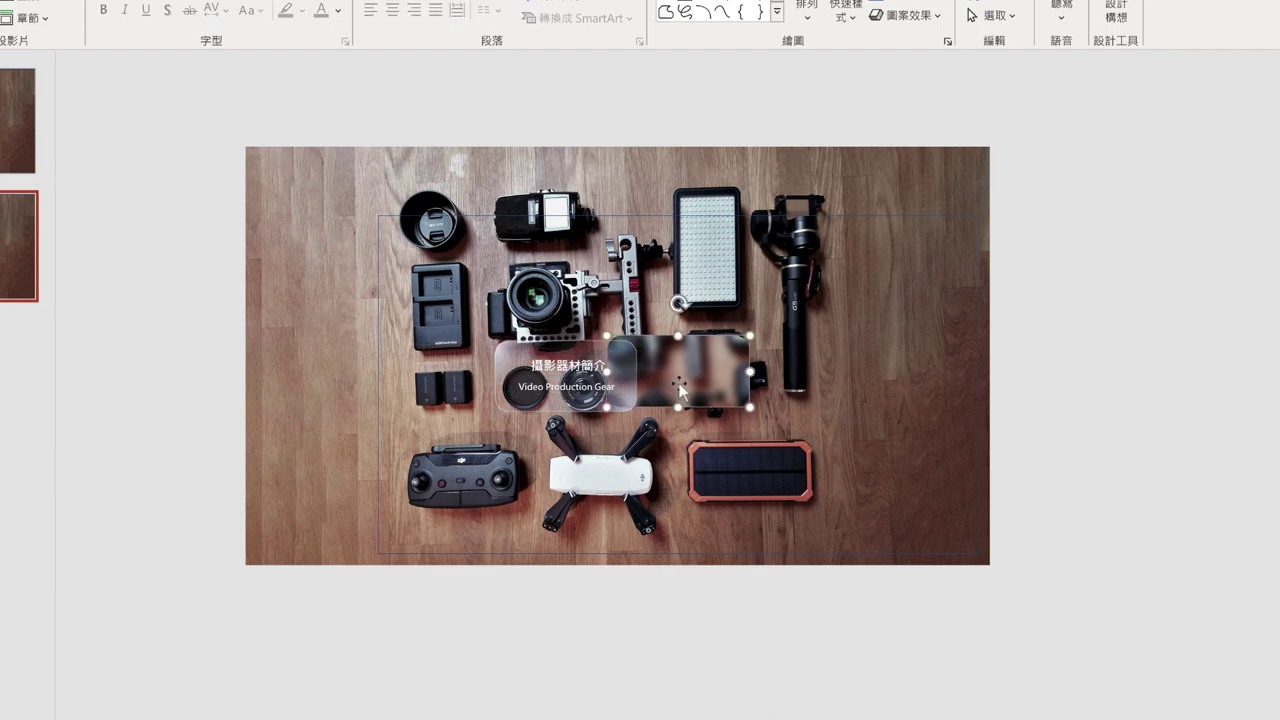
pyautogui.moveTo(679, 390); pyautogui.dragTo(597, 304)
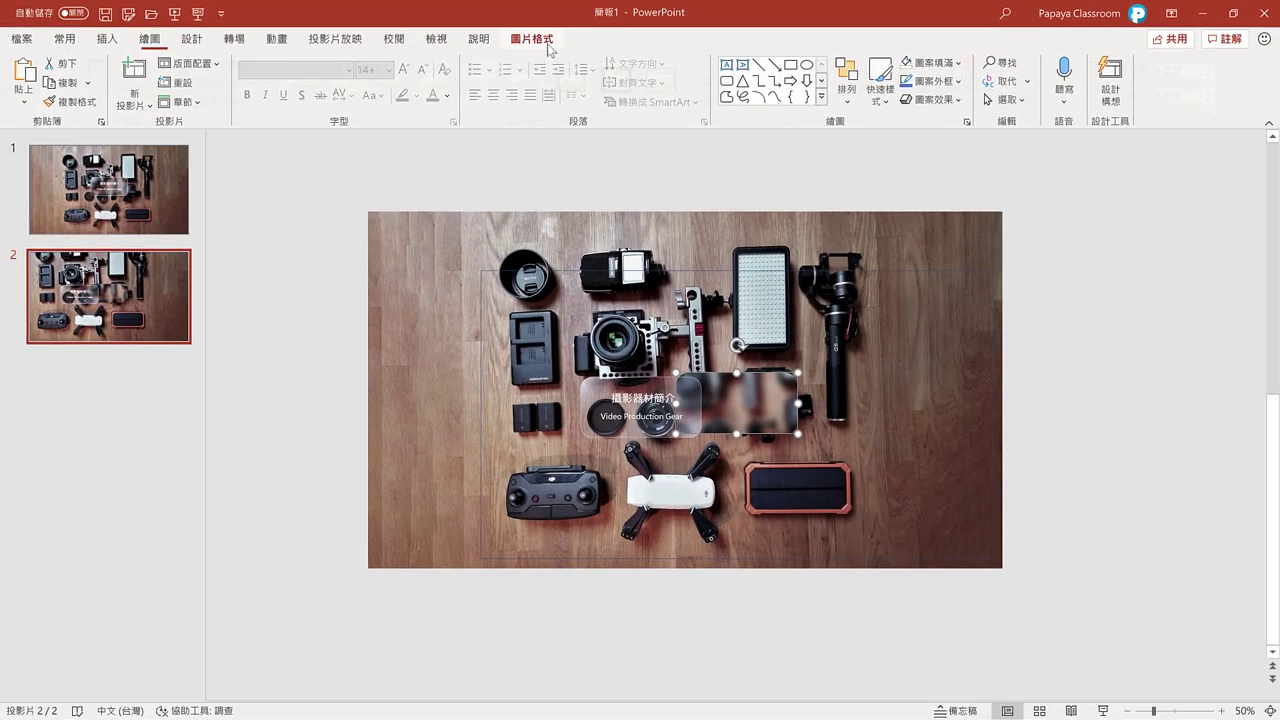
pyautogui.click(549, 45)
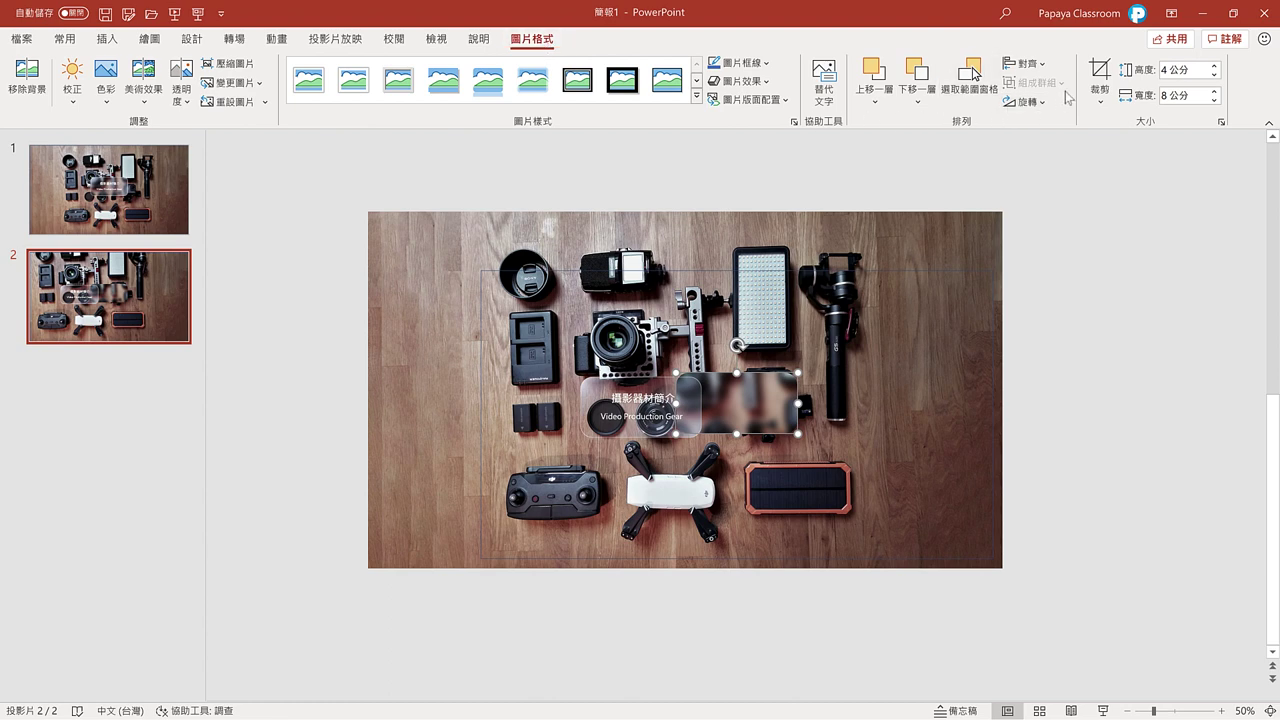
# Step: Re-crop the blurred backing, enlarging the image inside and moving the frame left over the lenses
pyautogui.click(1099, 75)
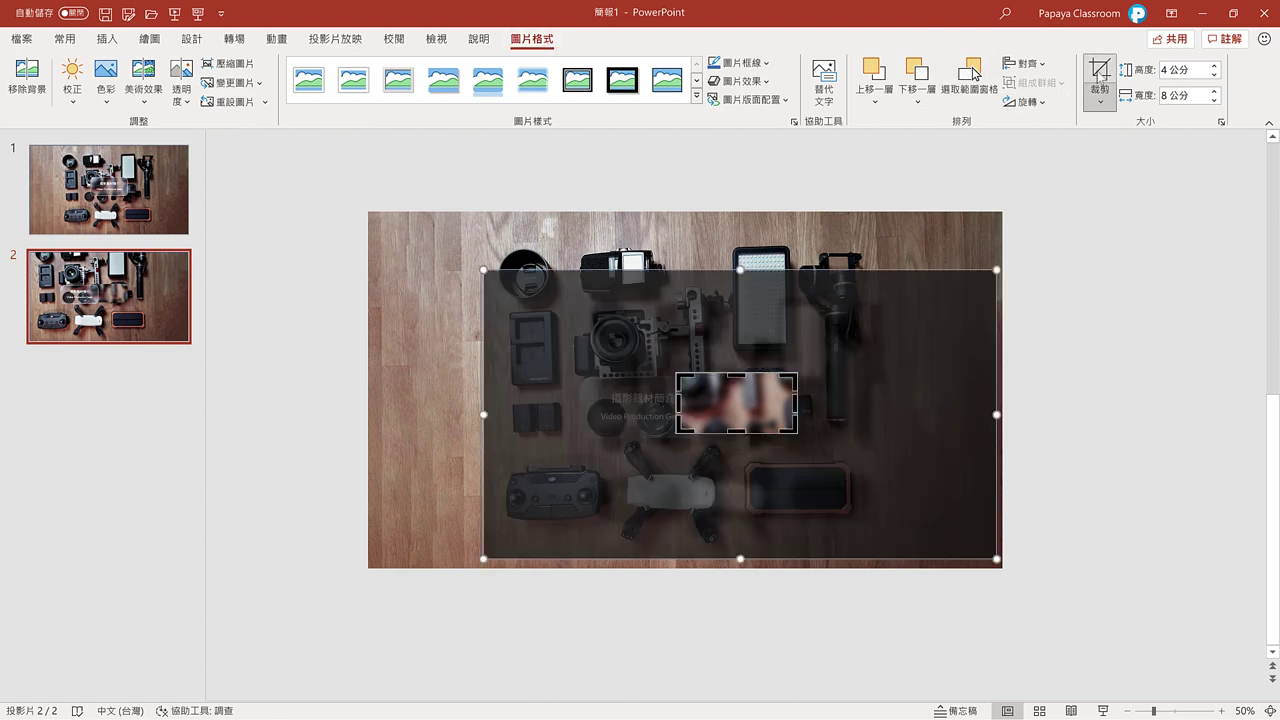
pyautogui.moveTo(561, 301); pyautogui.dragTo(446, 243)
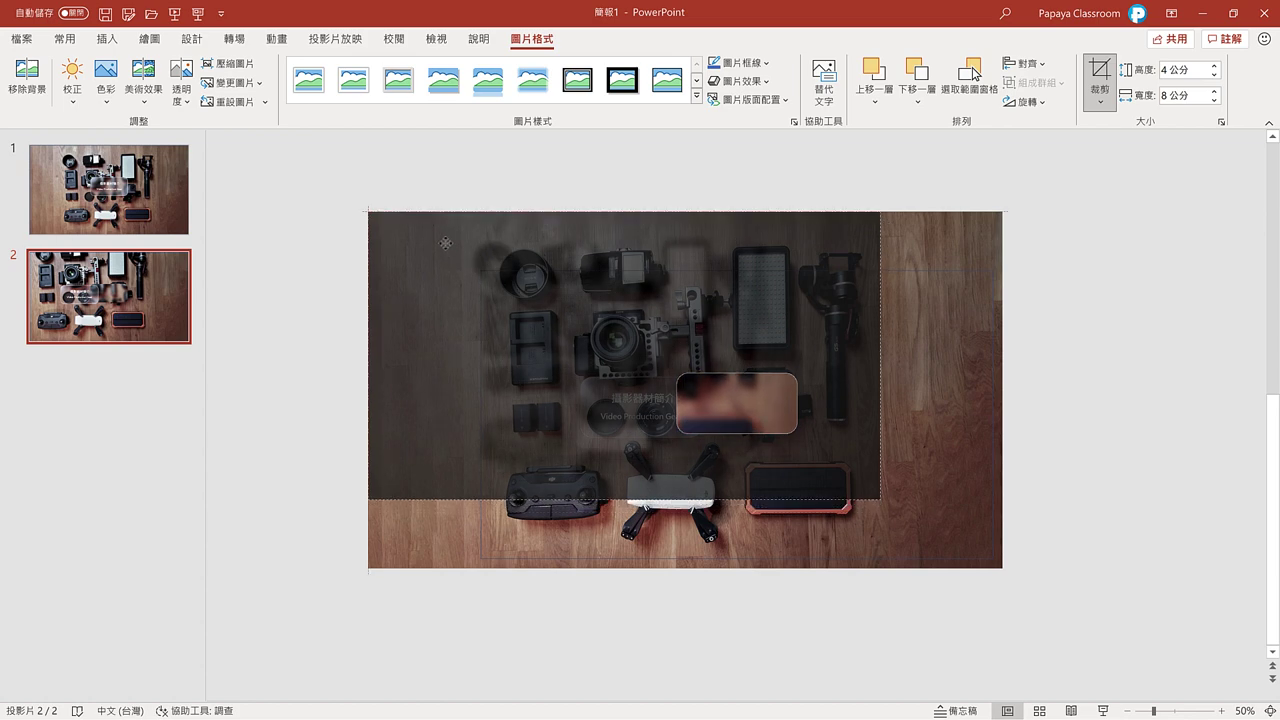
pyautogui.moveTo(880, 498); pyautogui.dragTo(1001, 563)
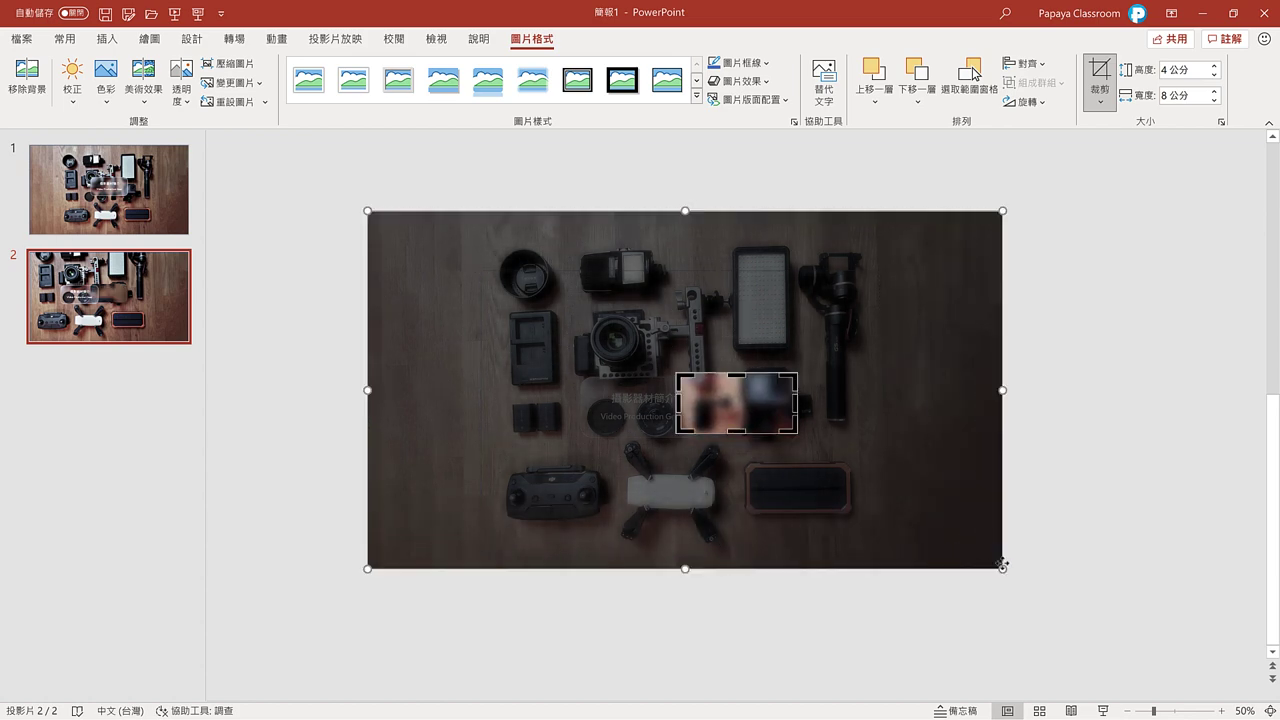
pyautogui.moveTo(752, 432); pyautogui.dragTo(658, 437)
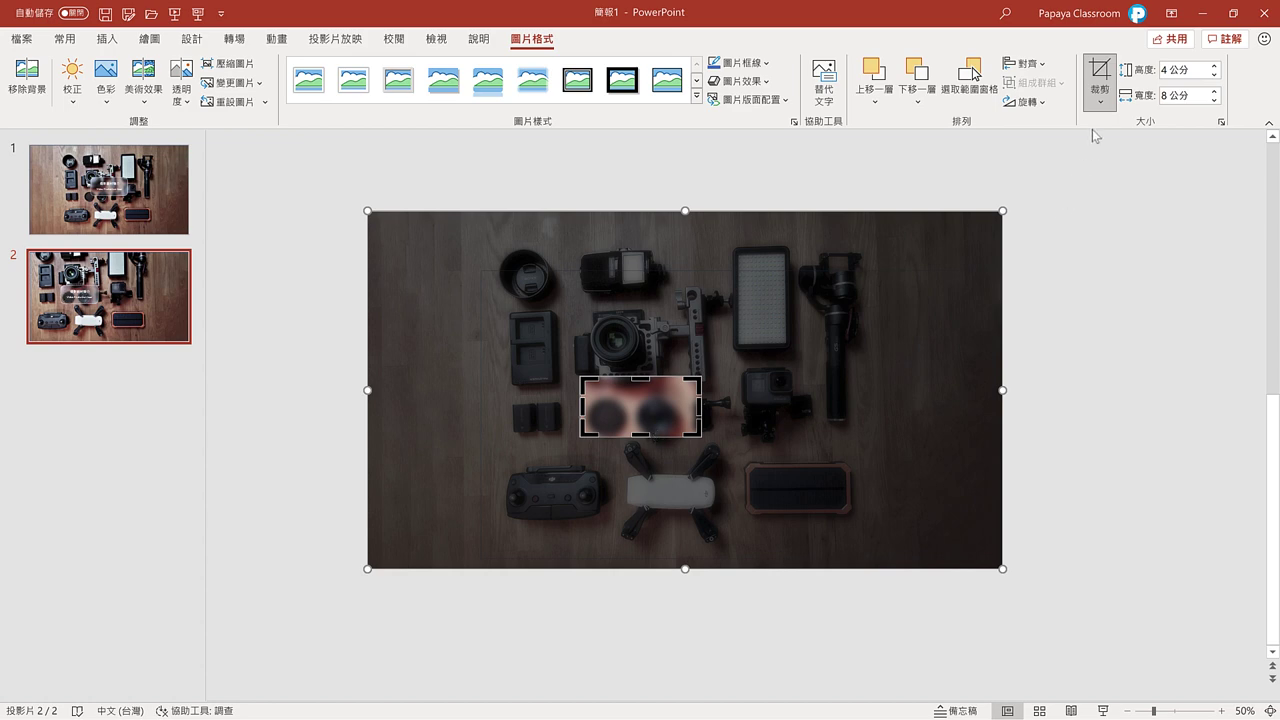
pyautogui.click(1104, 84)
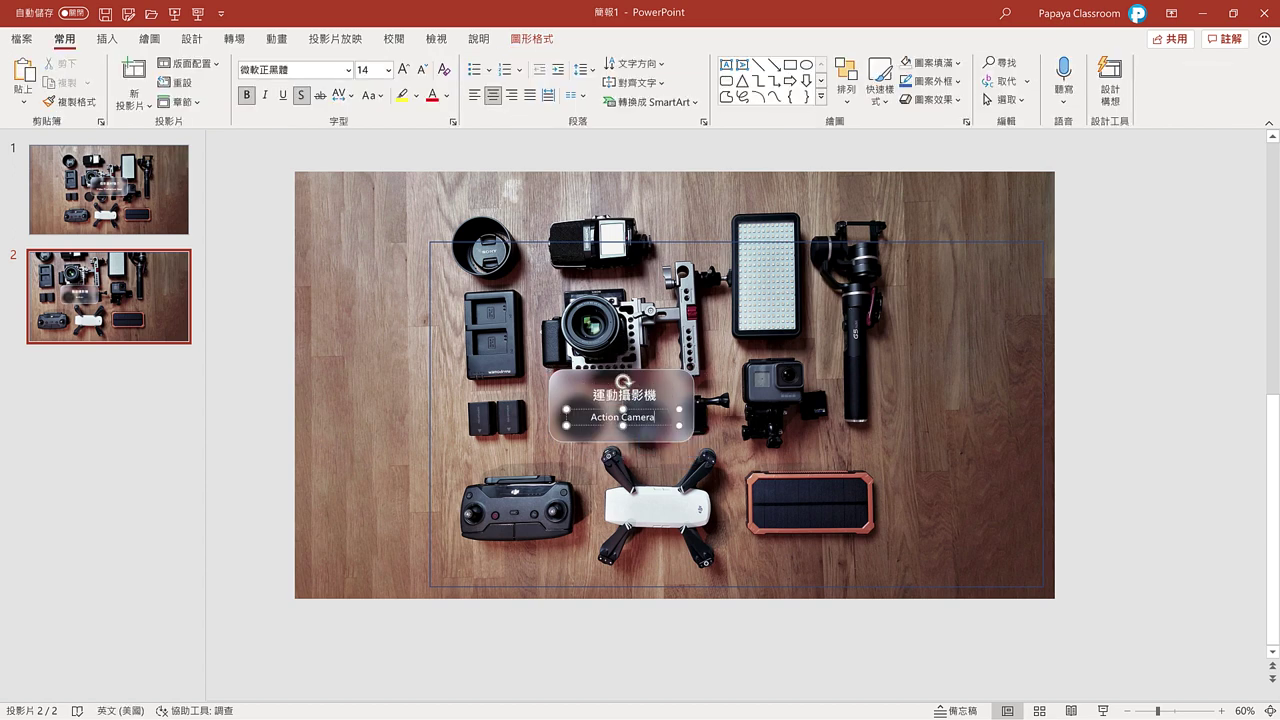
# Step: Apply the Morph transition to slide 2 and preview it in the slideshow from slide 1
pyautogui.click(234, 40)
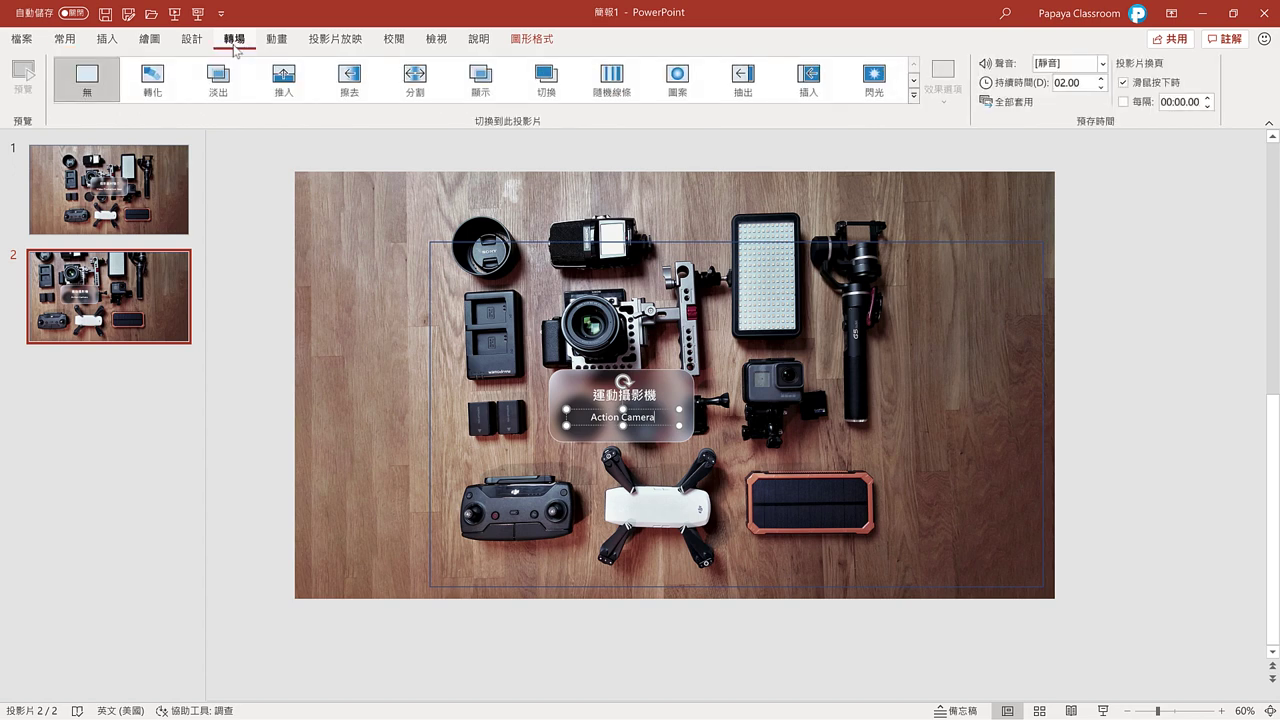
pyautogui.click(158, 80)
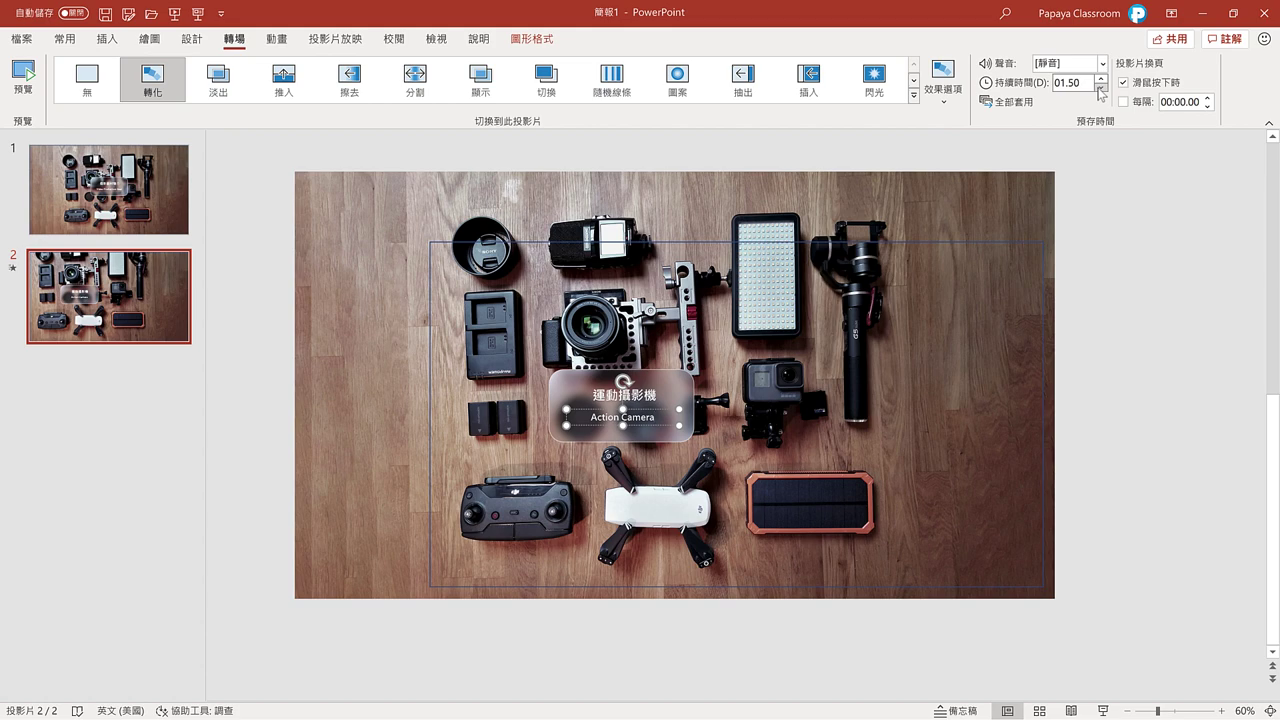
pyautogui.press('F5')
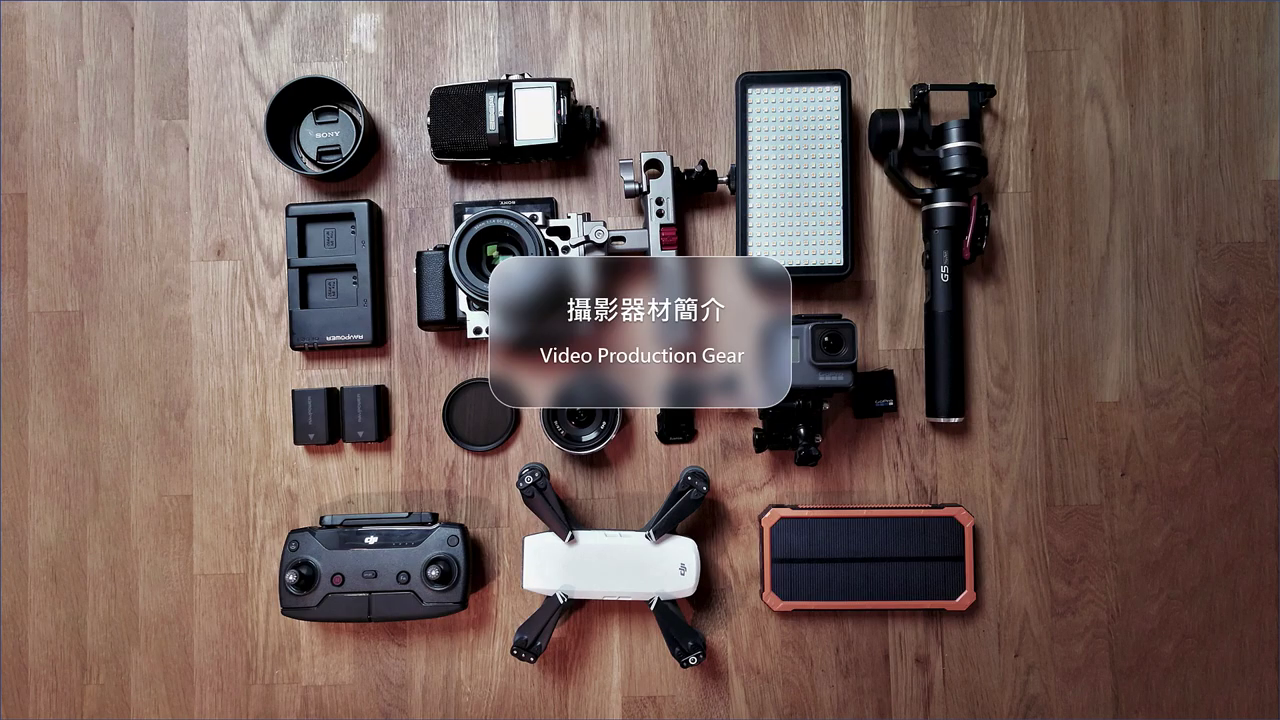
pyautogui.press('Right')
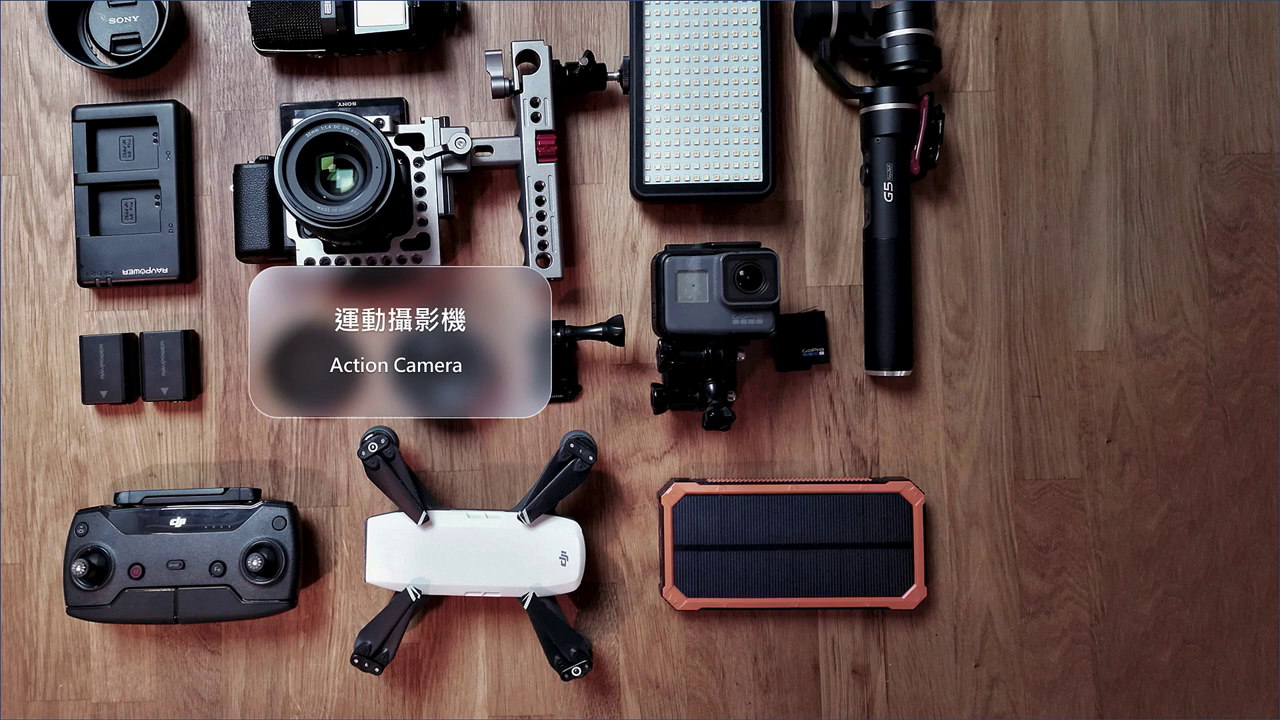
pyautogui.press('Right')
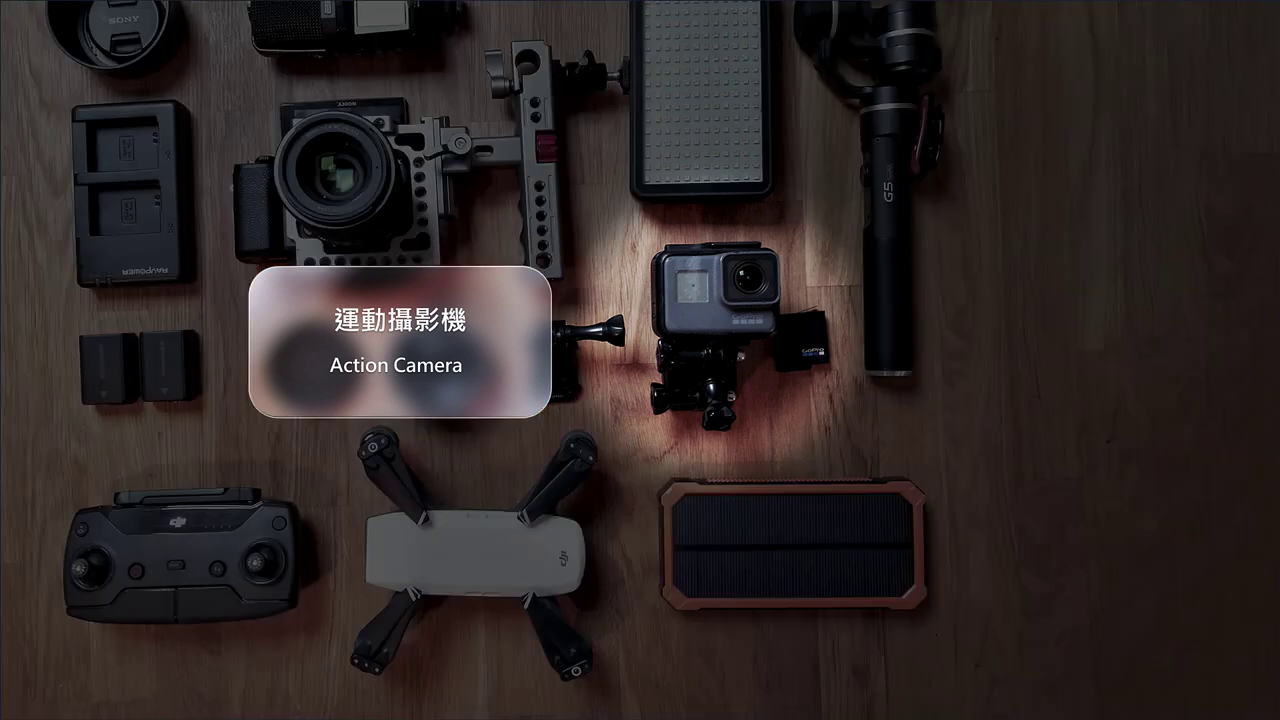
pyautogui.press('Escape')
# Step: In the Selection Pane, rename objects 英文標題, 中文標題, 玻璃框, 模糊背景 and 投影片邊界
pyautogui.click(1003, 100)
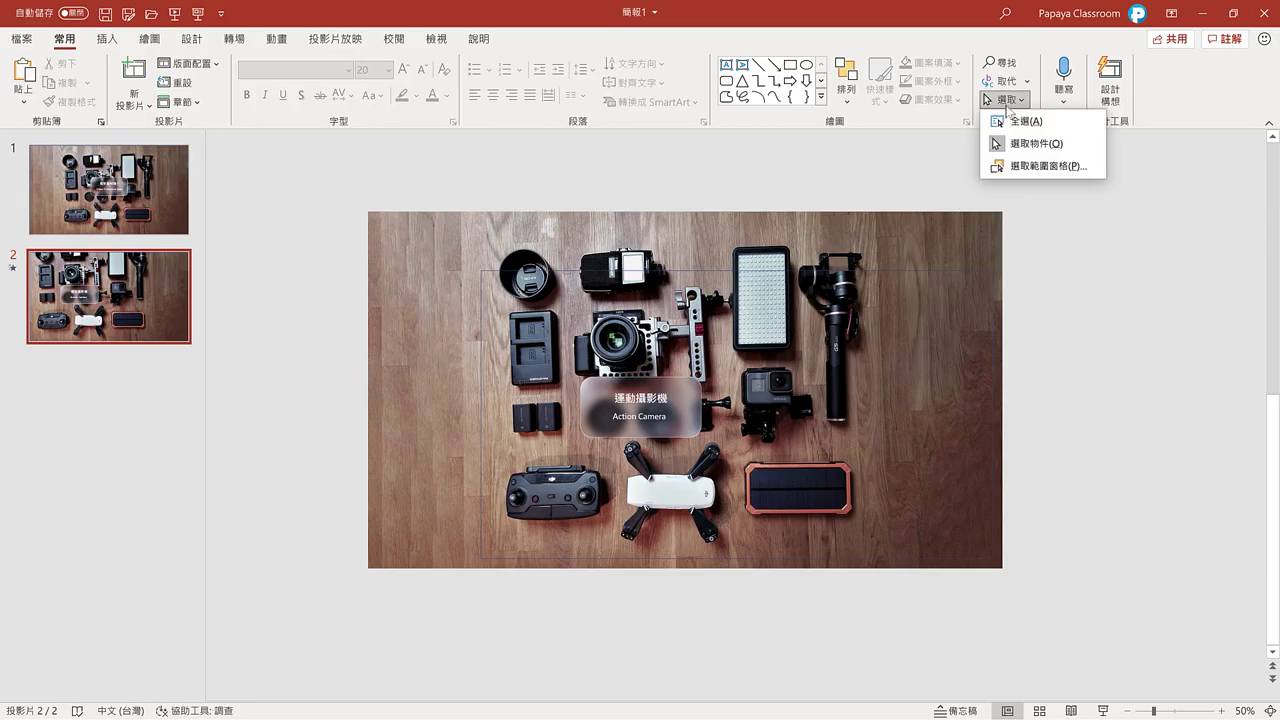
pyautogui.click(1010, 166)
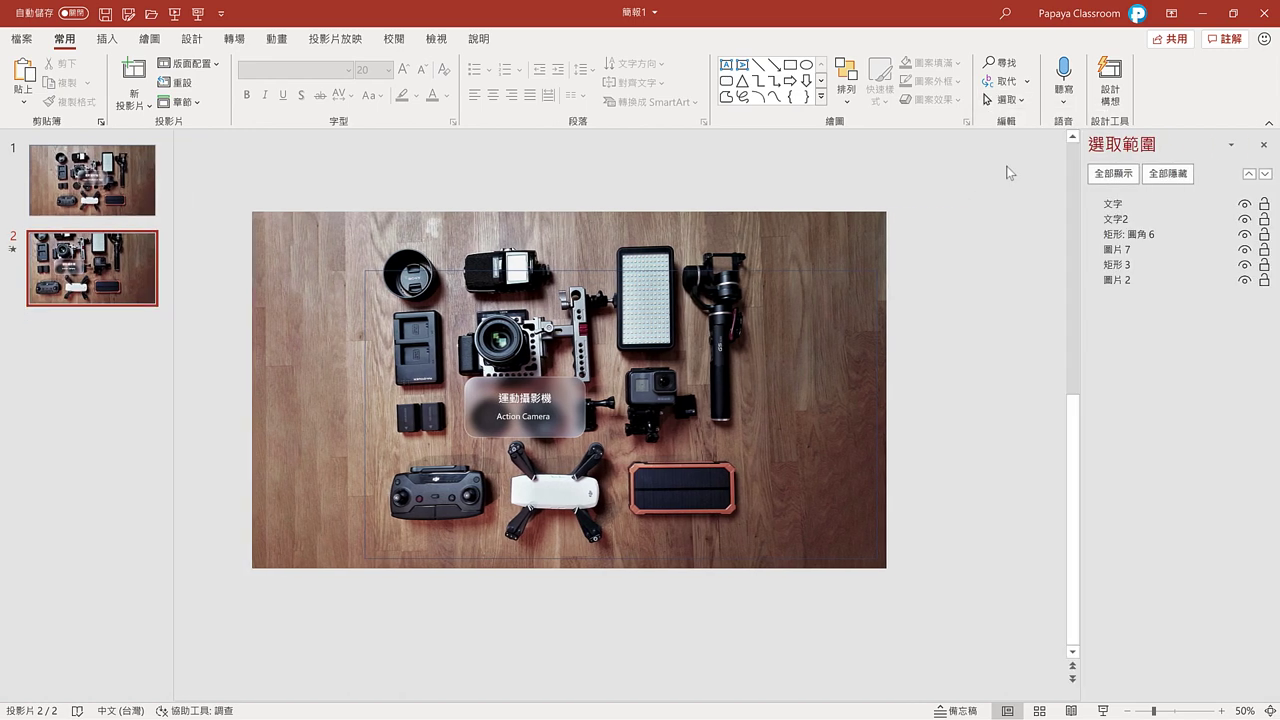
pyautogui.doubleClick(1112, 204)
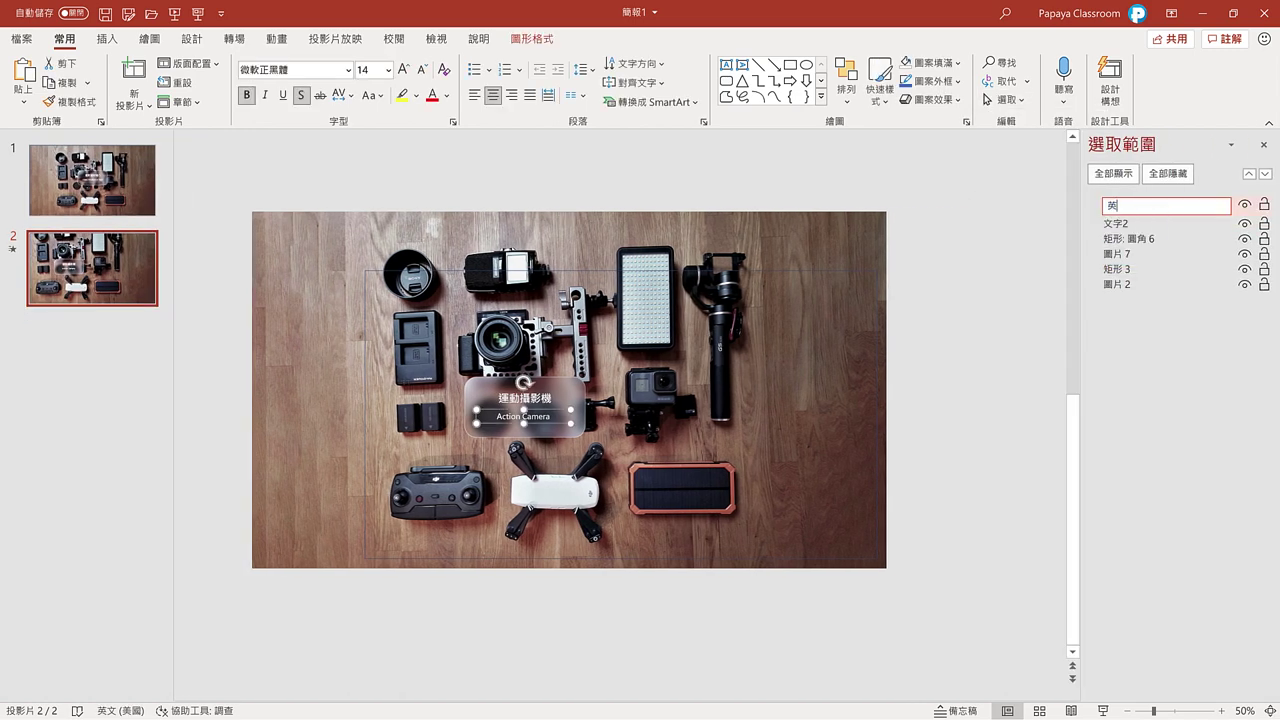
pyautogui.write('英文標題中文標題玻璃框')
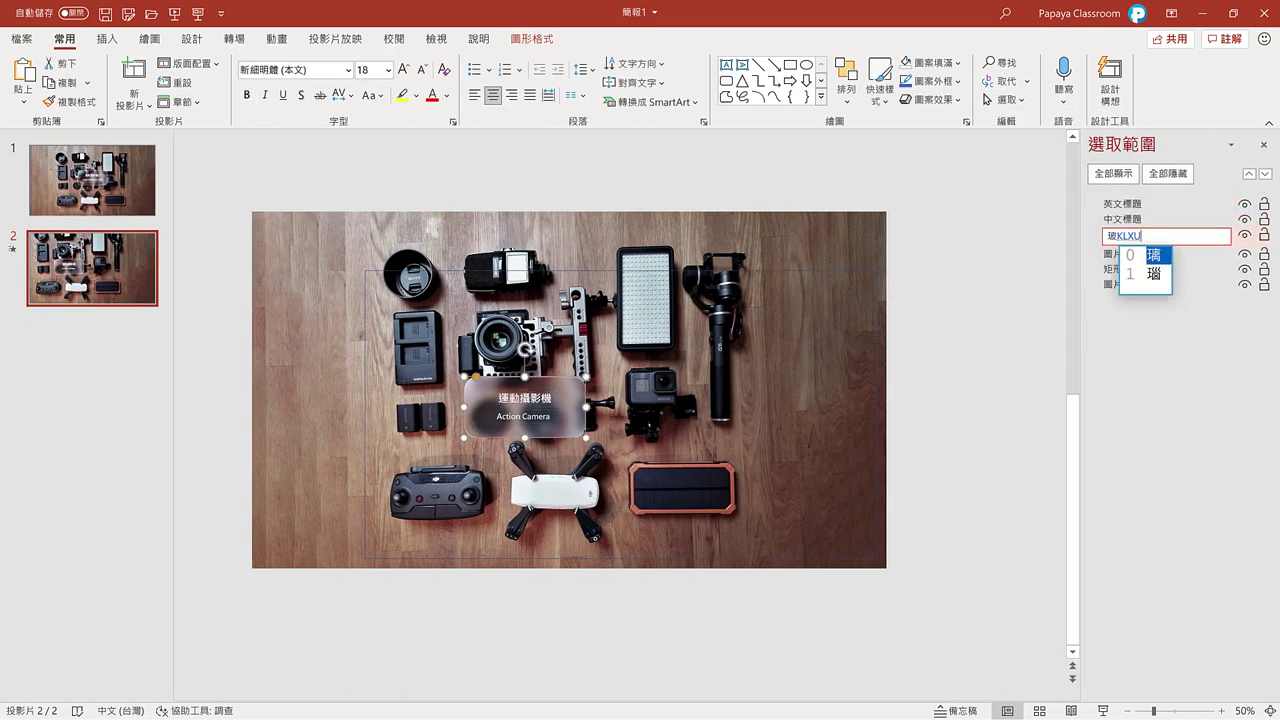
pyautogui.write('TR模糊背景')
pyautogui.press('Tab')
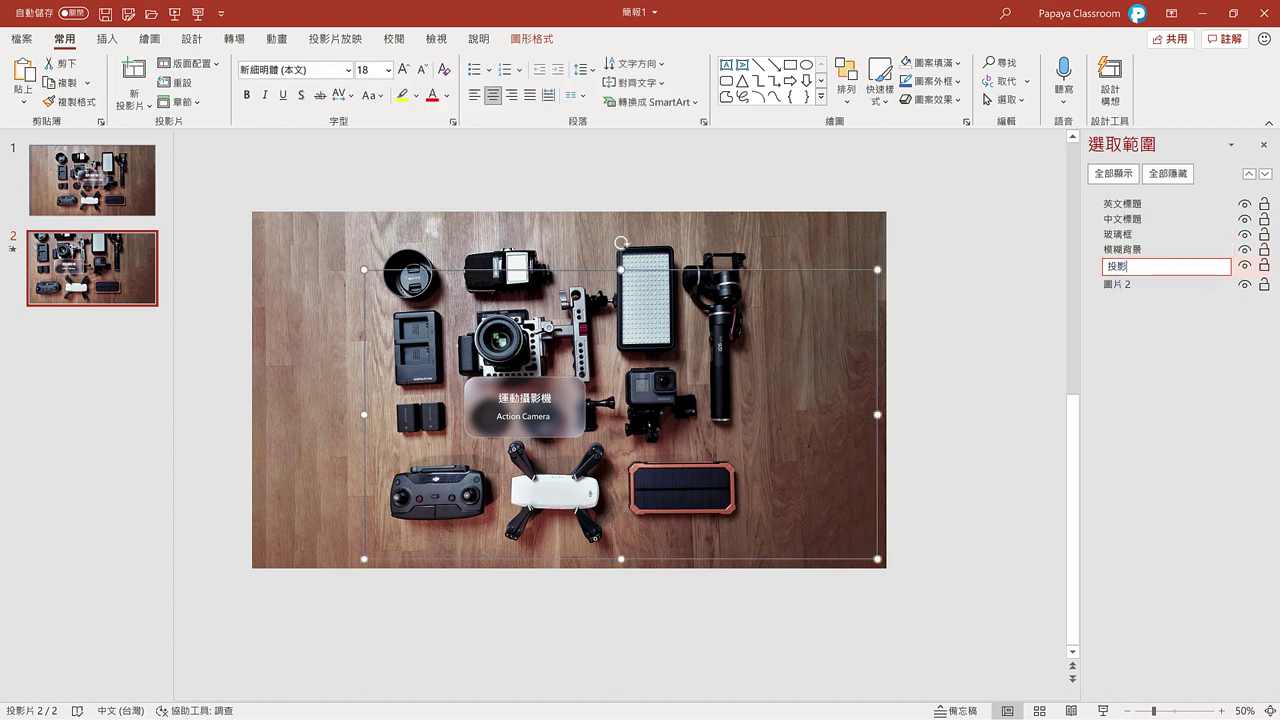
pyautogui.write('投影片邊界')
pyautogui.press('Tab')
# Step: Name the photo 背景圖 and draw a rectangle covering the whole slide
pyautogui.write('背景圖')
pyautogui.press('Return')
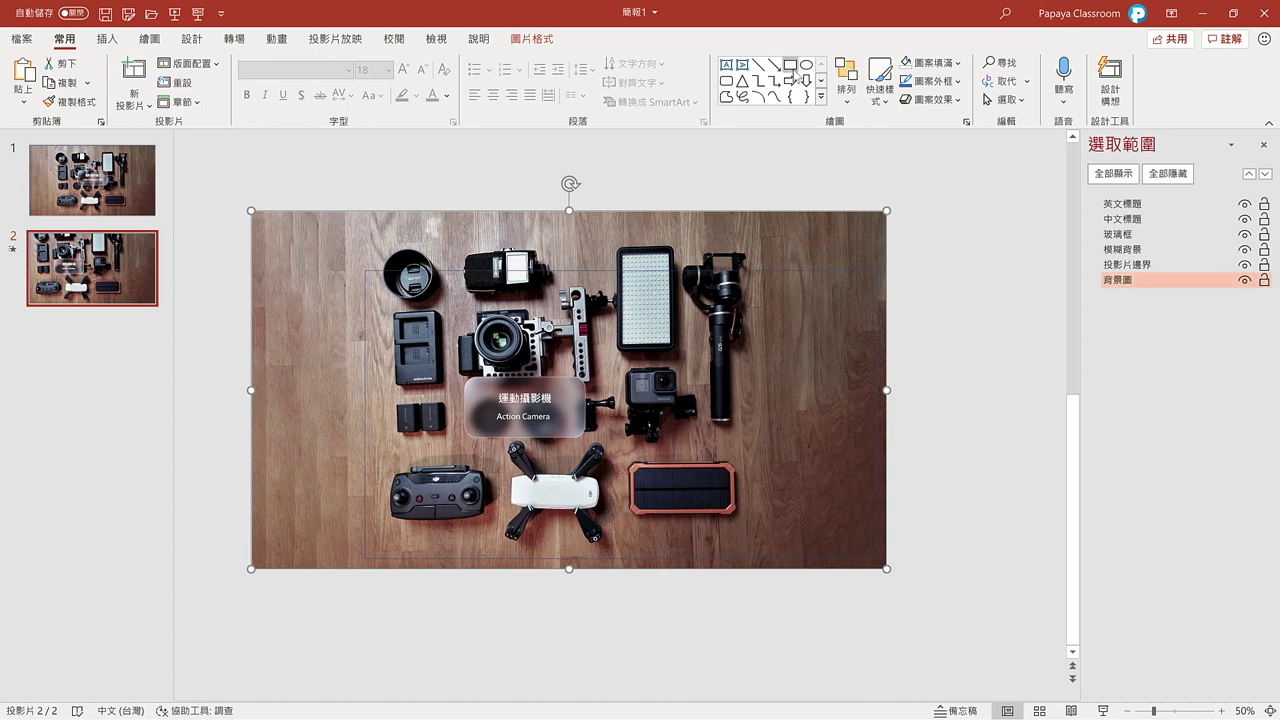
pyautogui.keyDown('ctrl'); pyautogui.scroll(-1, 300, 220); pyautogui.keyUp('ctrl')
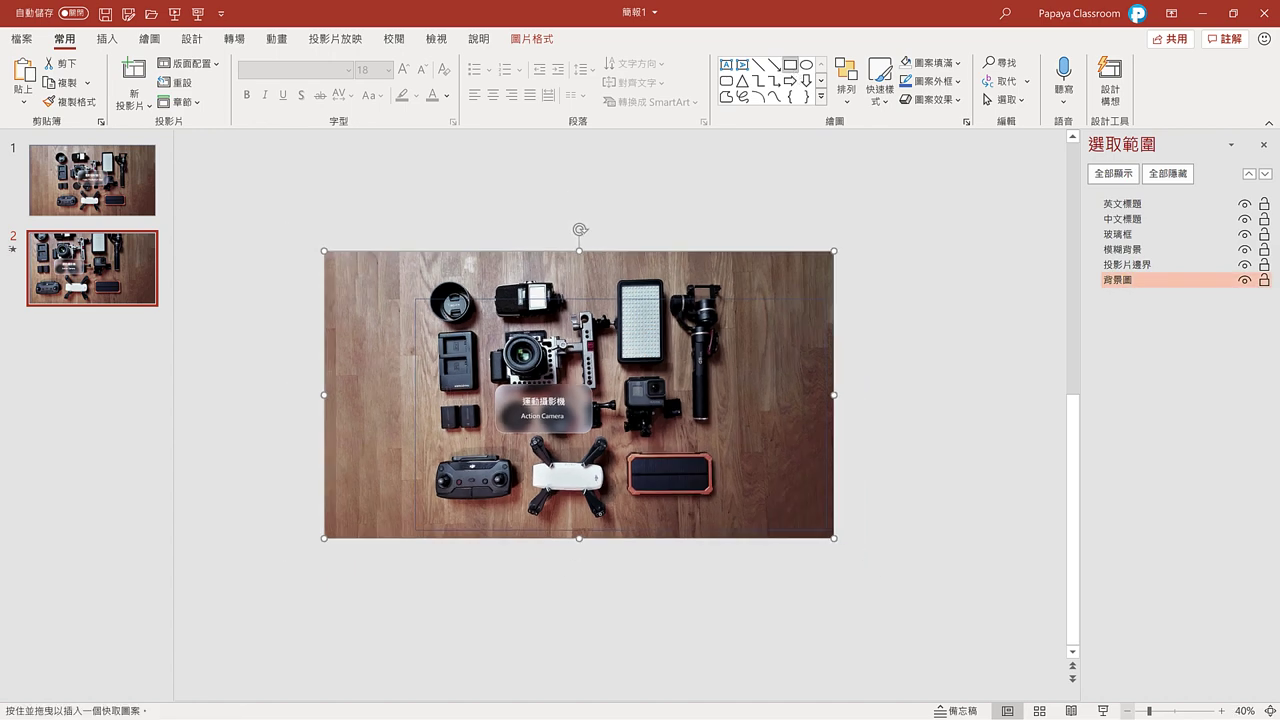
pyautogui.moveTo(190, 143); pyautogui.dragTo(1002, 690)
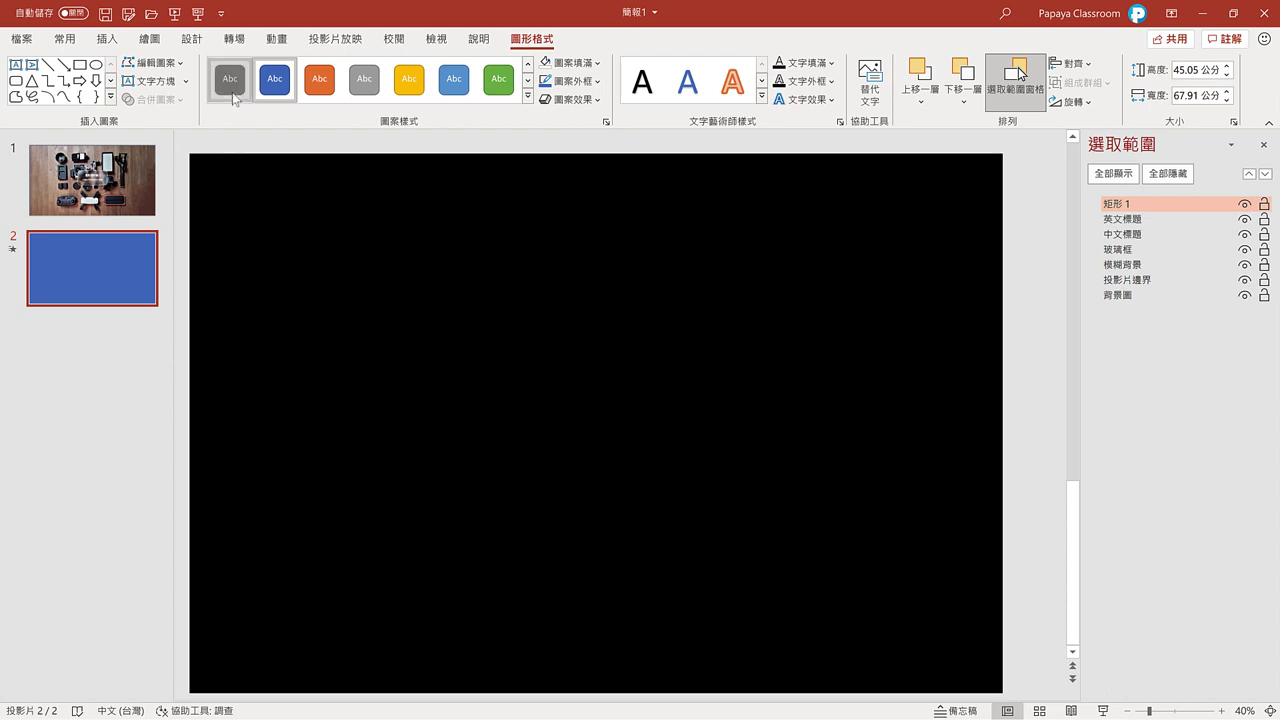
# Step: Fill the full-slide rectangle solid black at 40% transparency
pyautogui.click(230, 79)
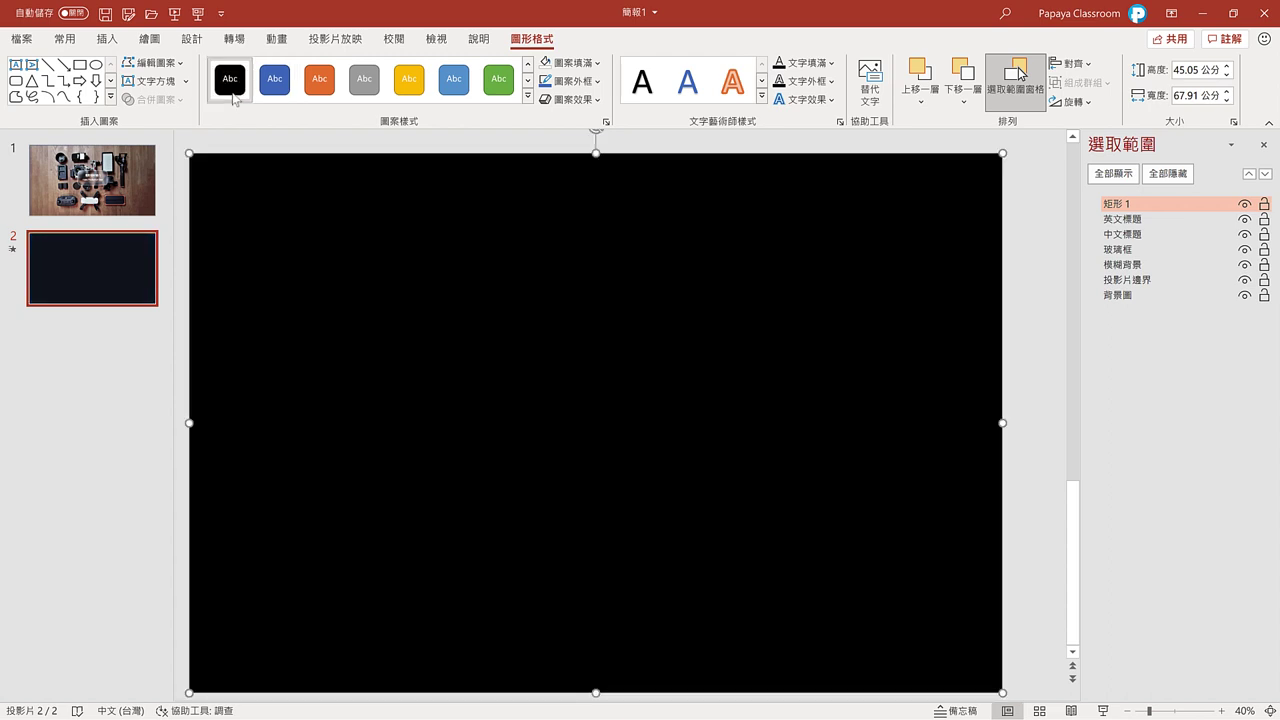
pyautogui.click(605, 123)
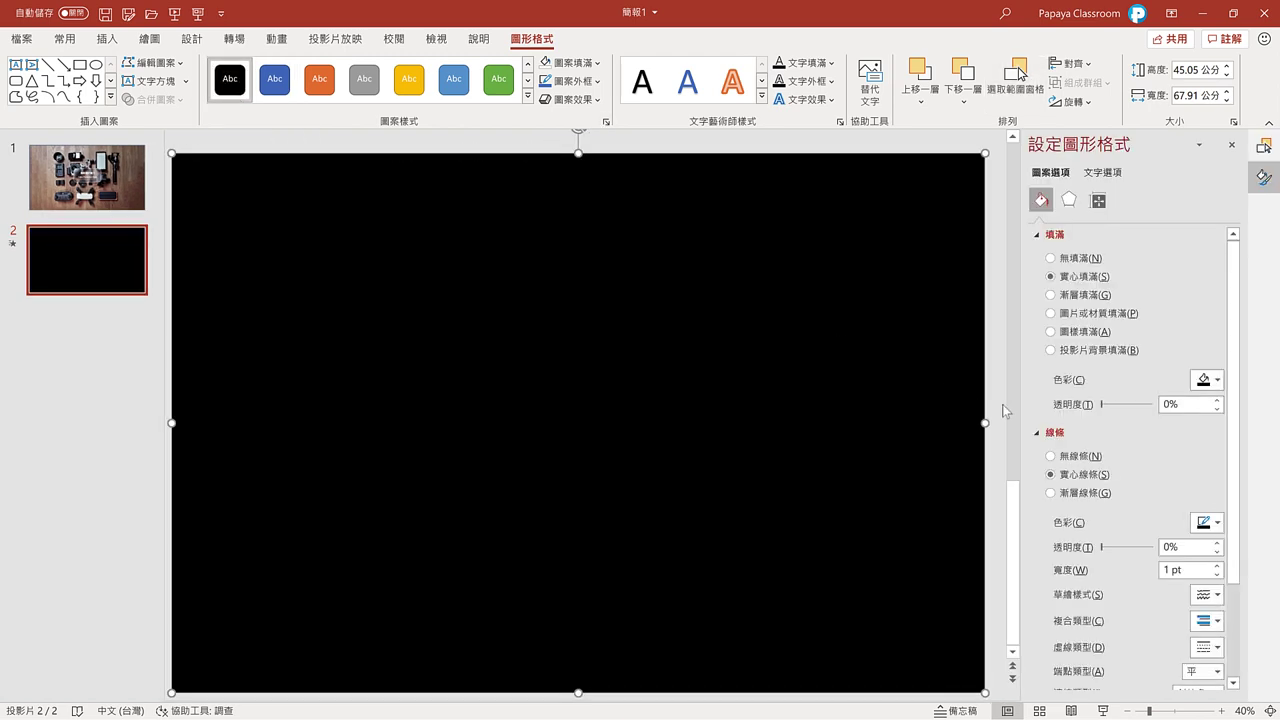
pyautogui.moveTo(1100, 406); pyautogui.dragTo(1123, 406)
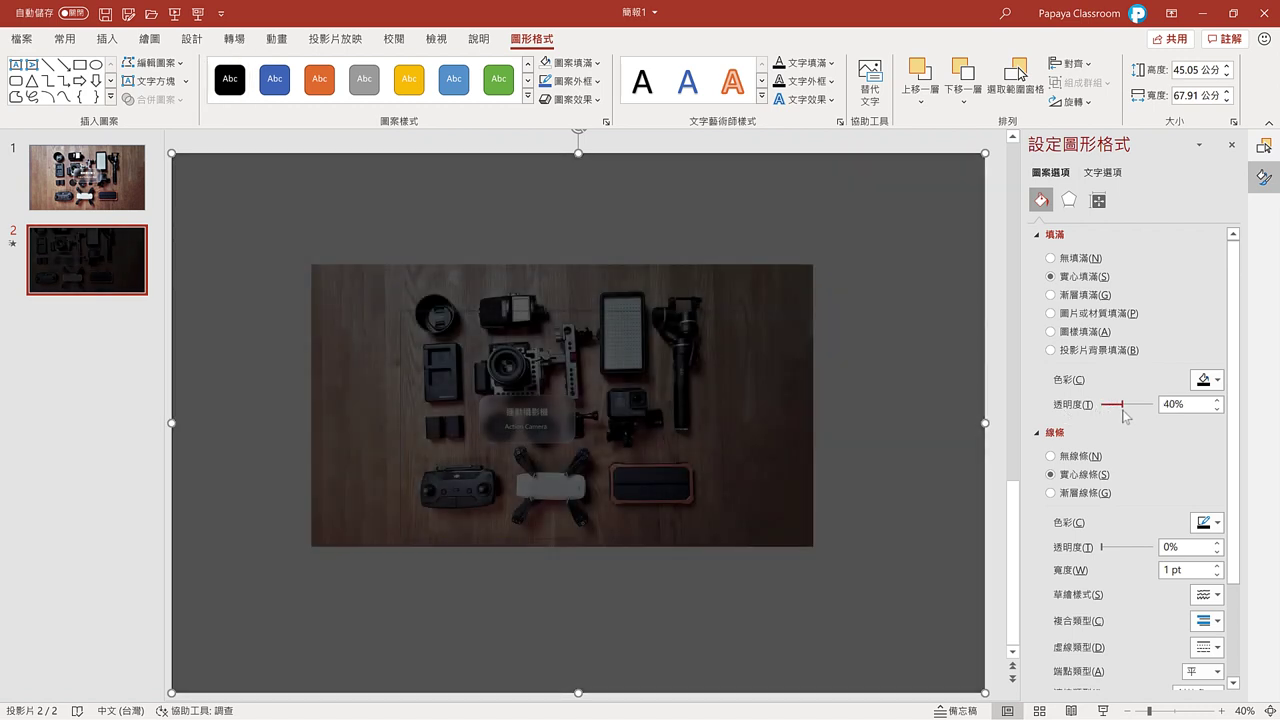
# Step: Draw a circle over the action camera and subtract it from the black overlay
pyautogui.click(96, 64)
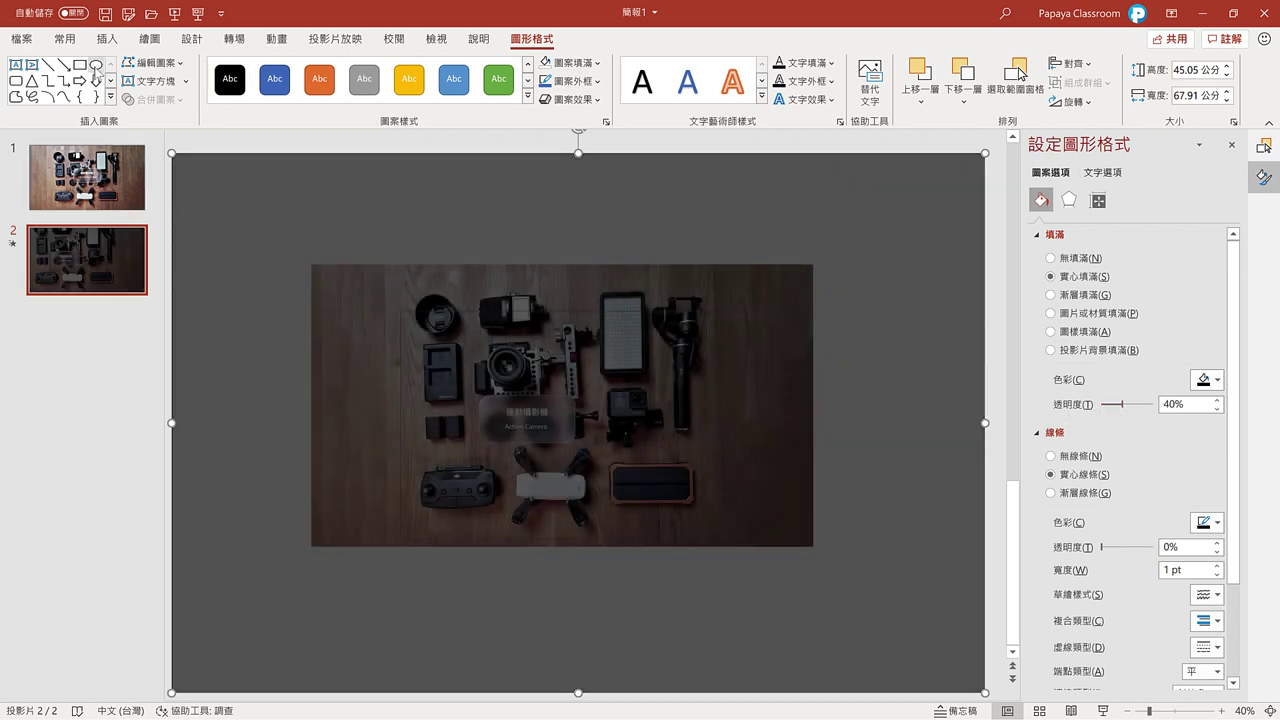
pyautogui.moveTo(625, 410); pyautogui.dragTo(668, 452)
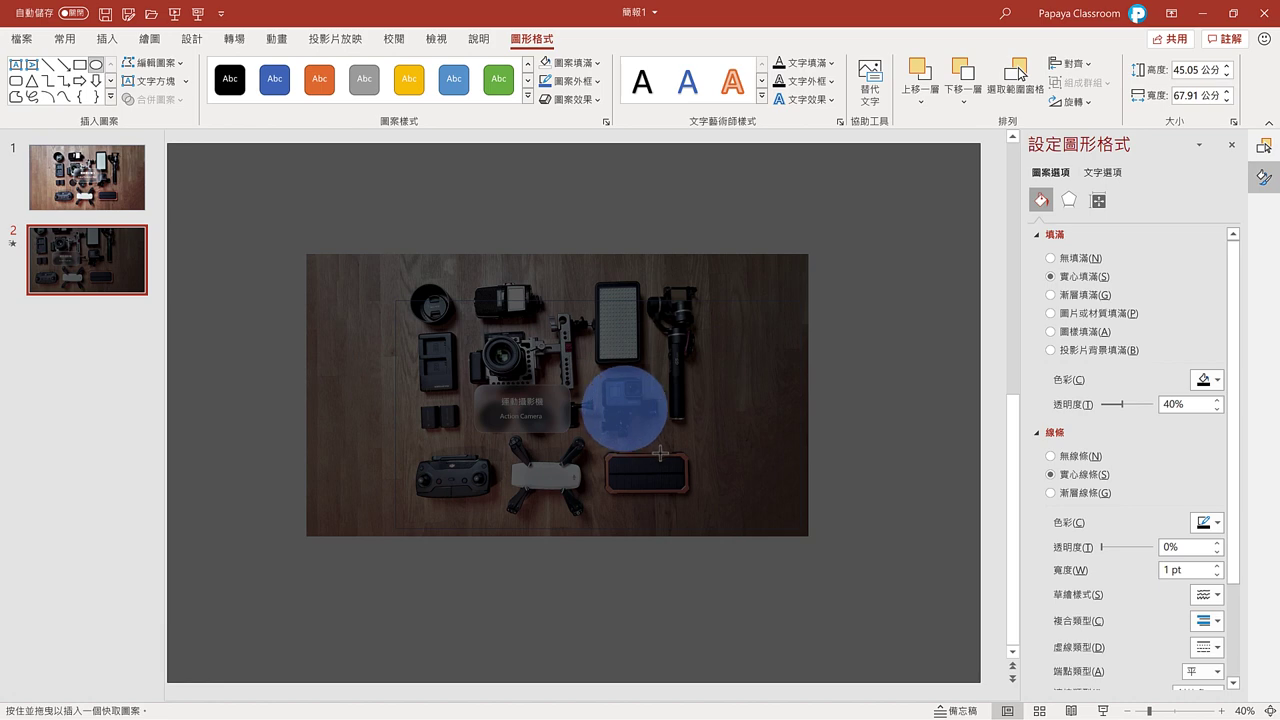
pyautogui.click(500, 364)
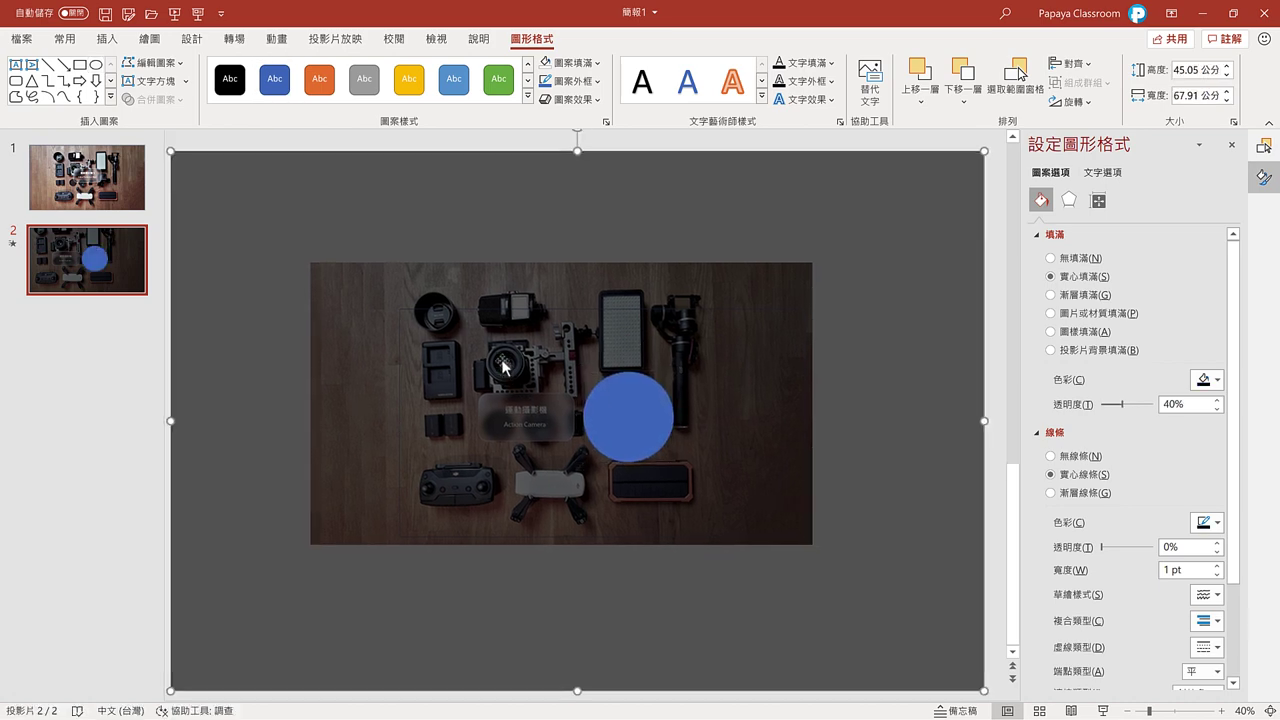
pyautogui.keyDown('shift'); pyautogui.click(617, 420); pyautogui.keyUp('shift')
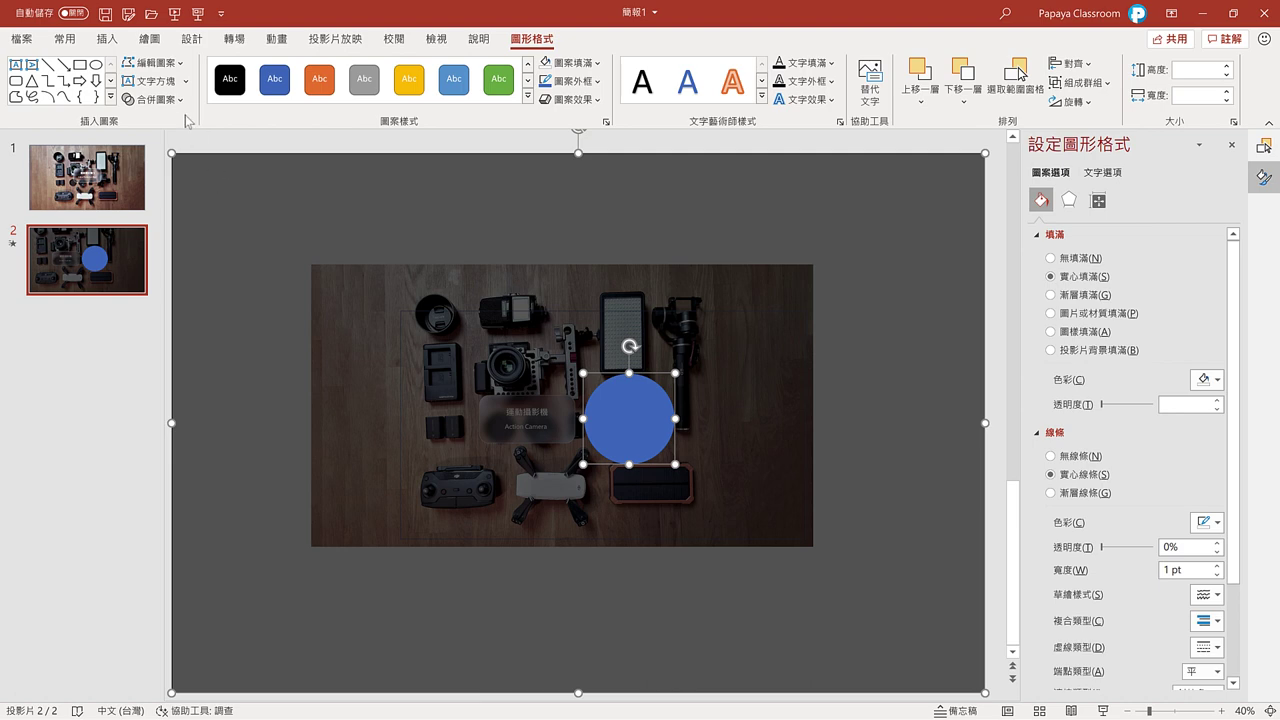
pyautogui.click(153, 99)
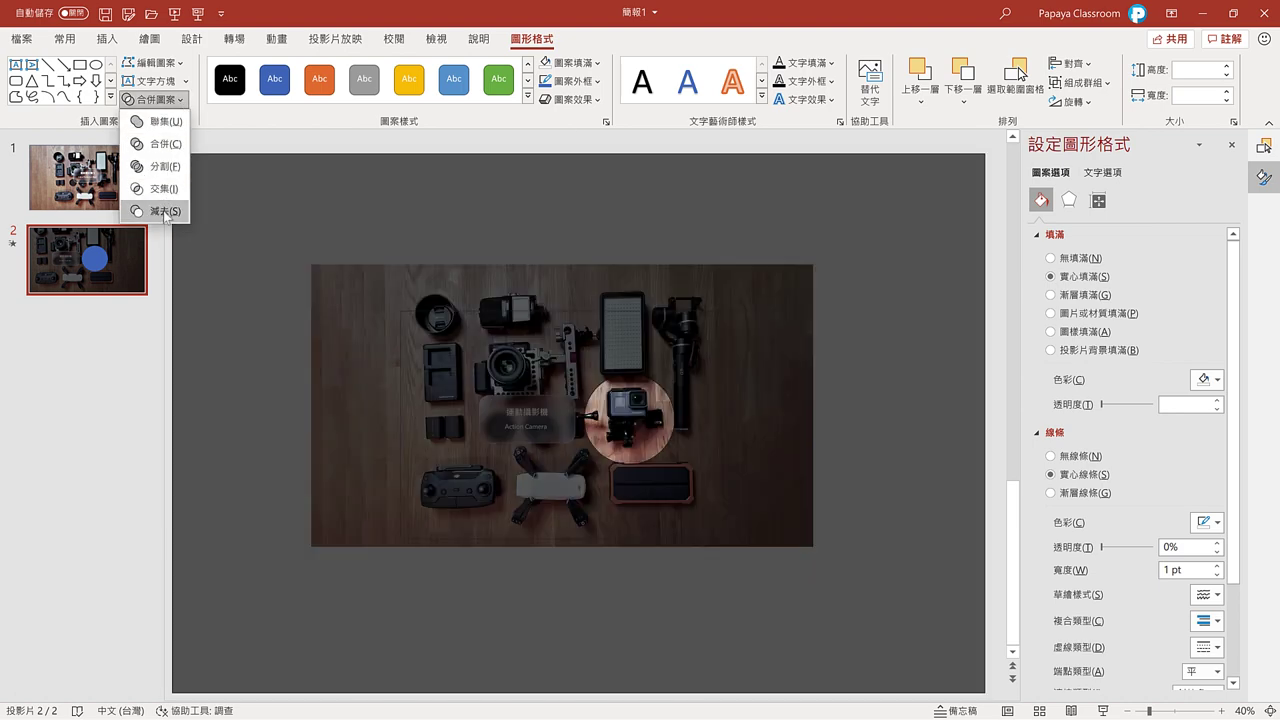
pyautogui.click(162, 211)
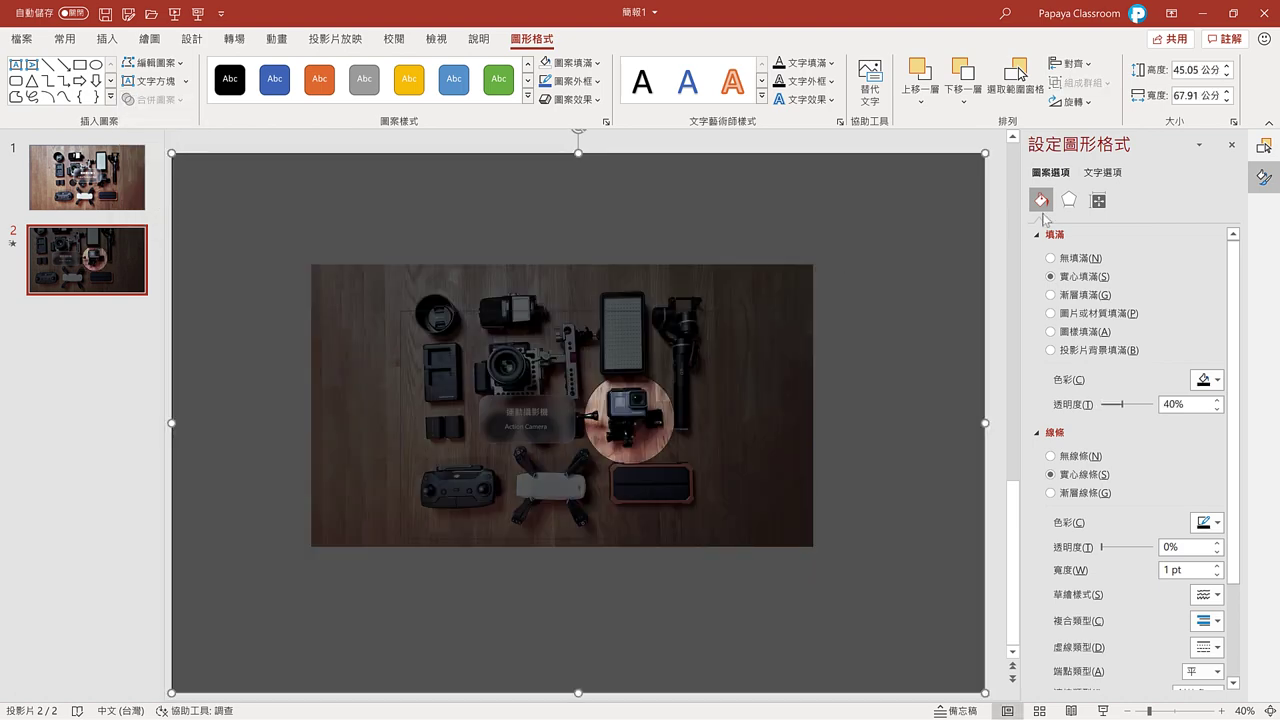
# Step: Give the overlay soft edges of about 30 pt
pyautogui.click(1069, 199)
pyautogui.click(1055, 297)
pyautogui.moveTo(1082, 343); pyautogui.dragTo(1103, 347)
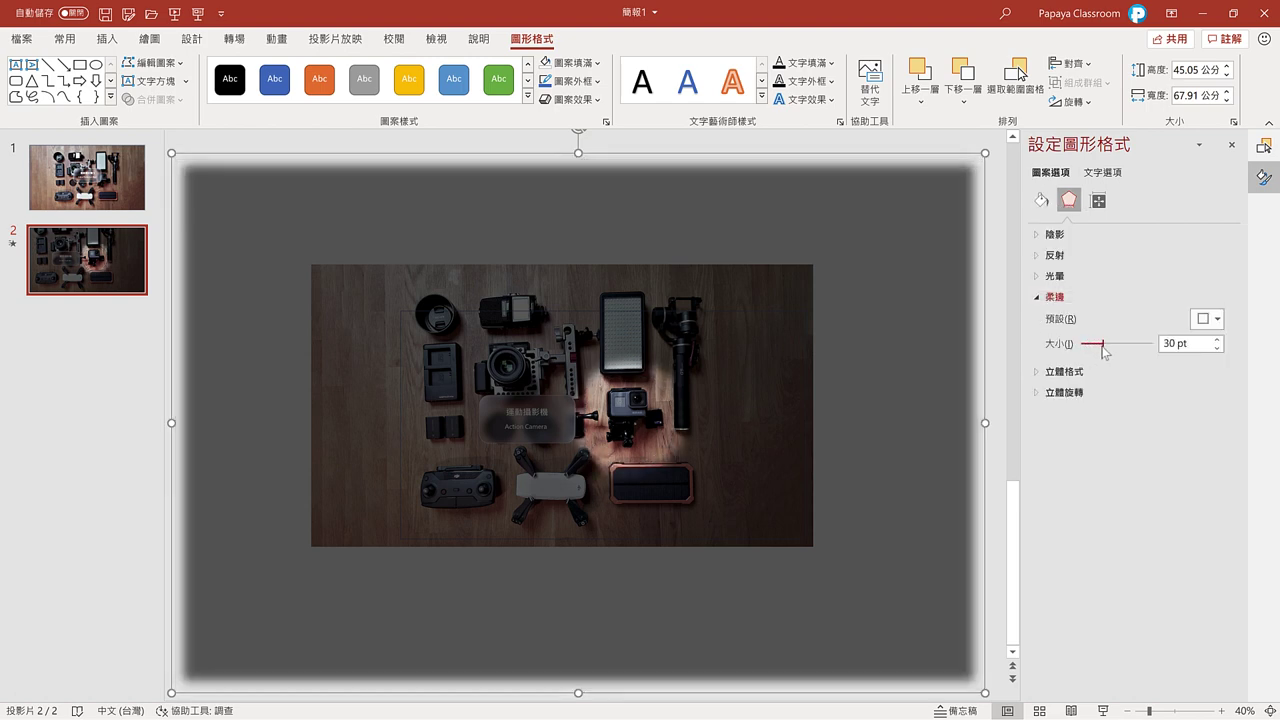
# Step: Rename the overlay 聚光燈 and move it below 模糊背景 in the Selection Pane
pyautogui.click(1264, 146)
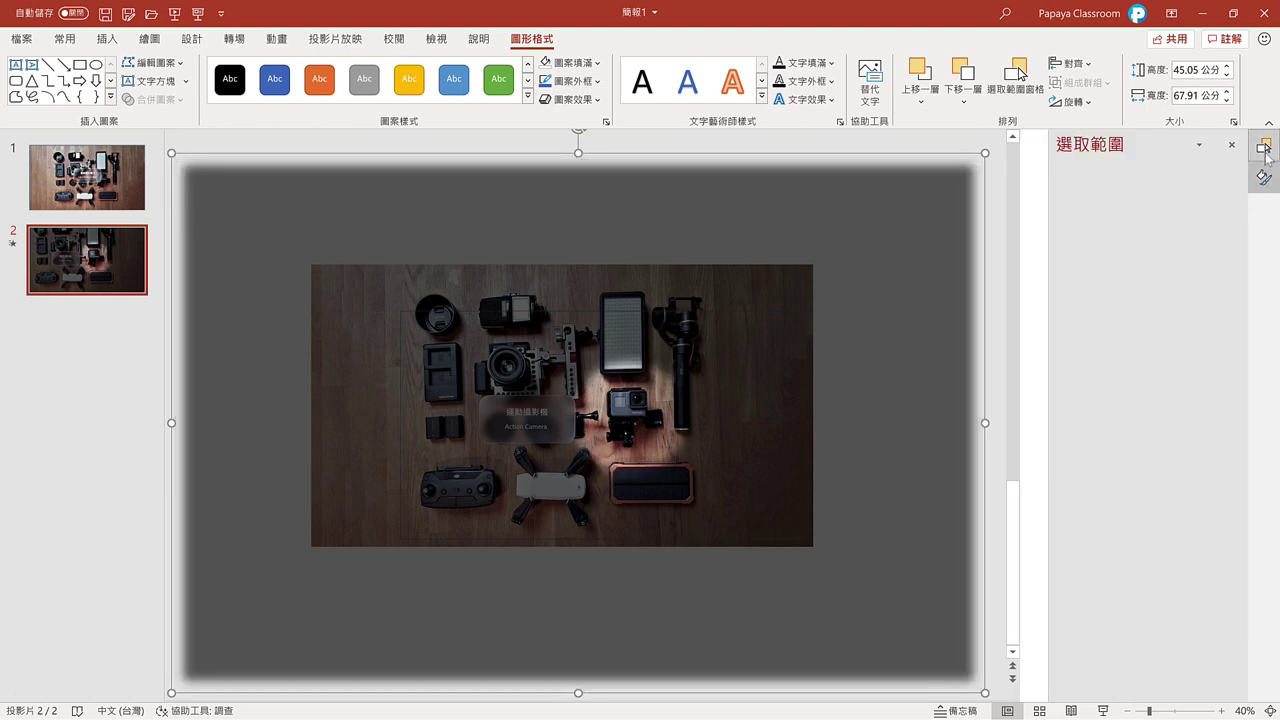
pyautogui.doubleClick(1156, 207)
pyautogui.press('Return')
pyautogui.moveTo(1156, 207); pyautogui.dragTo(1151, 270)
# Step: Preview the slideshow through the Action Camera slide, then return to editing
pyautogui.press('F5')
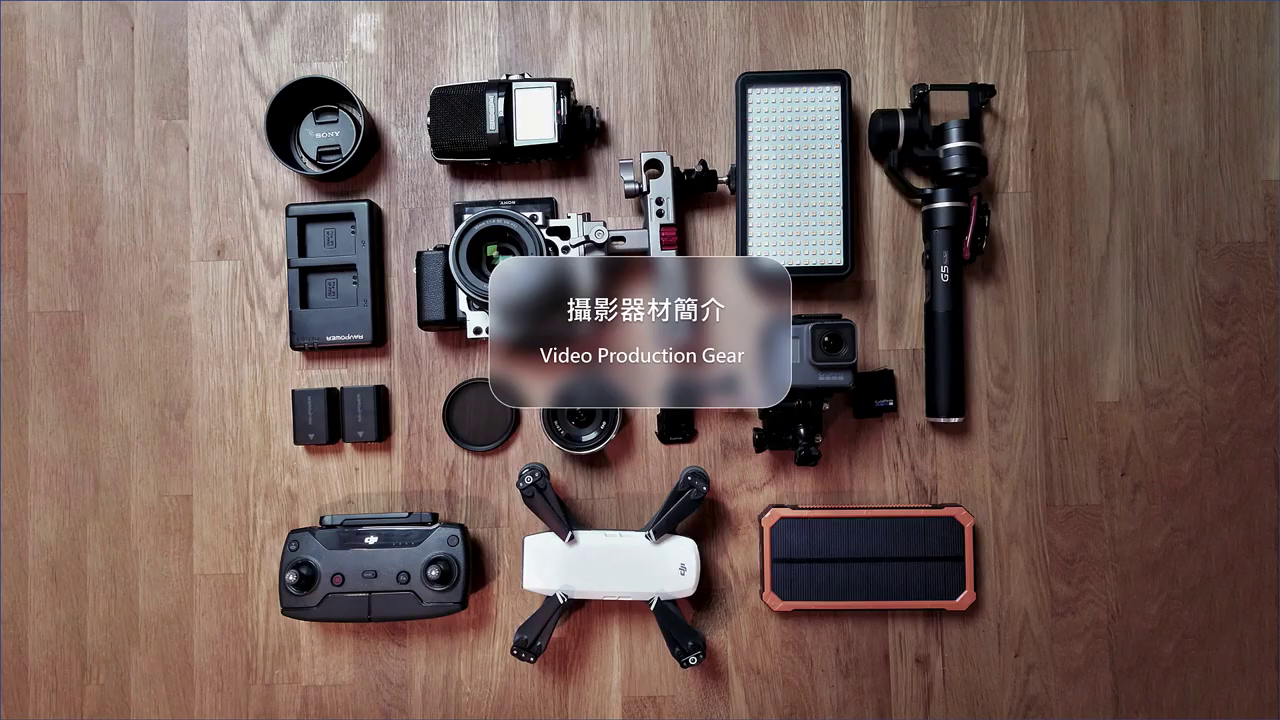
pyautogui.press('Right')
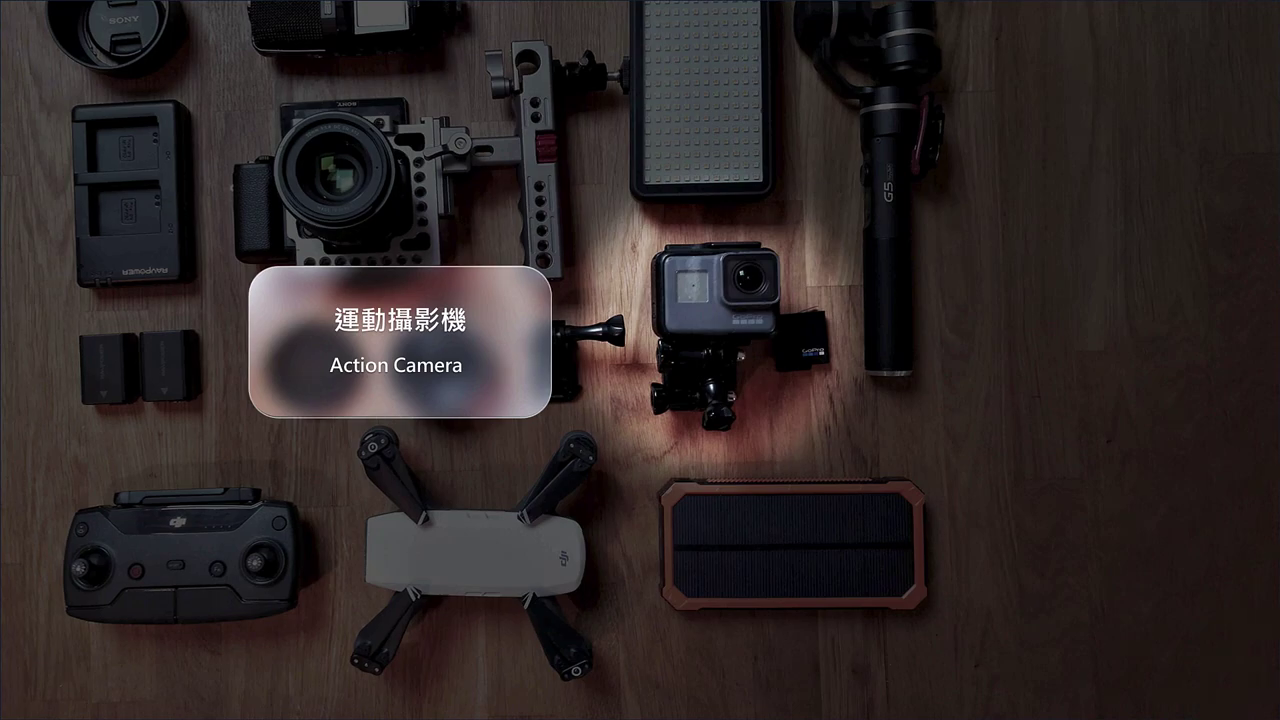
pyautogui.press('Escape')
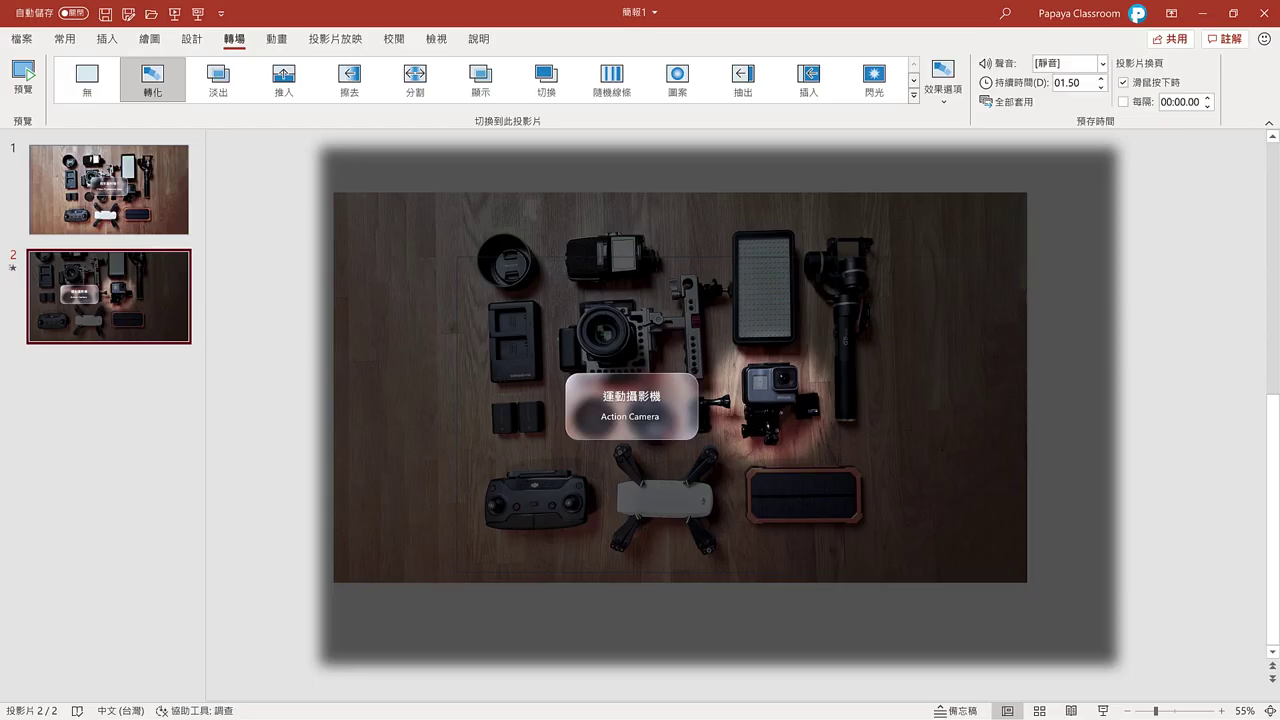
# Step: Duplicate the spotlighted slide 2 as a new slide 3
pyautogui.rightClick(148, 330)
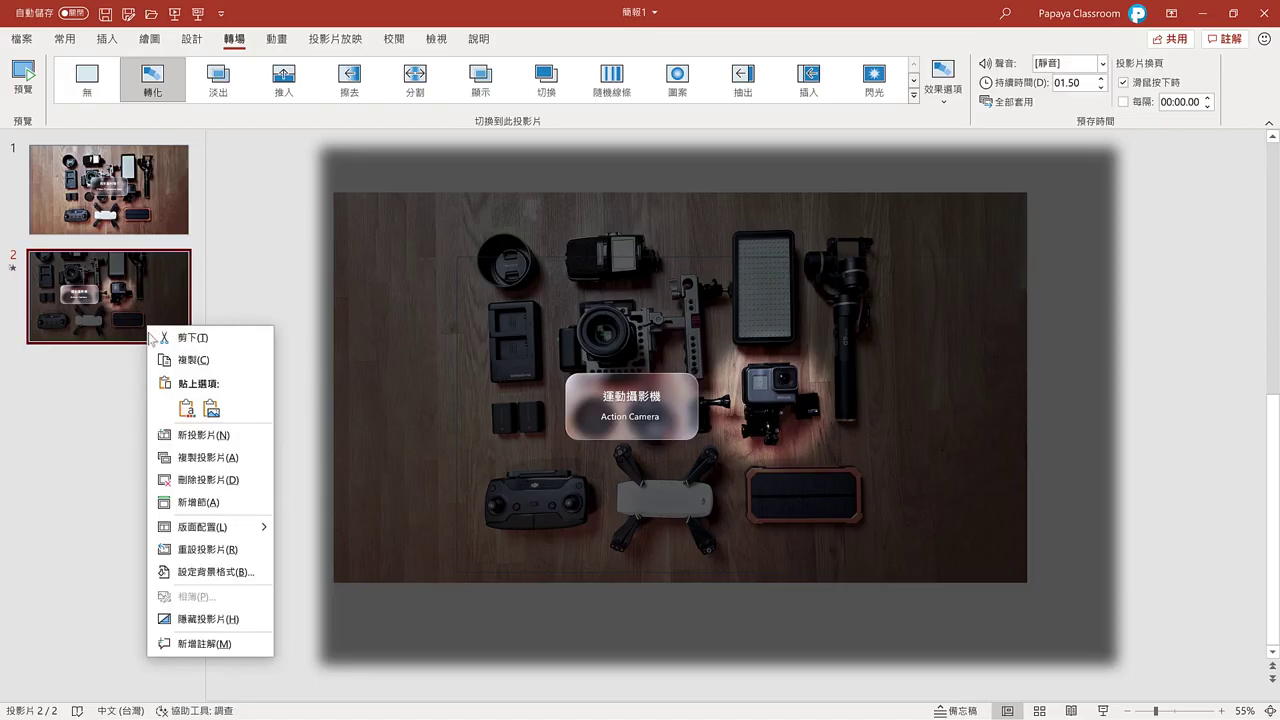
pyautogui.click(155, 458)
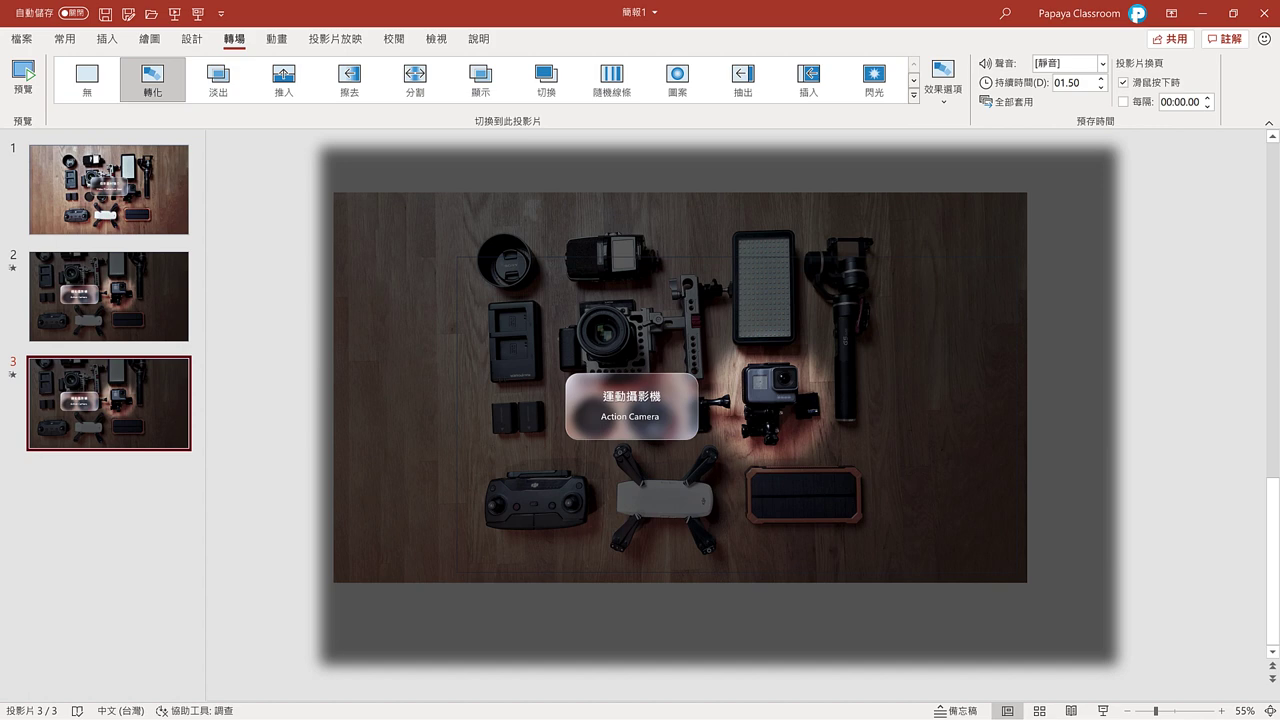
# Step: Shift slide 3's photo and overlay, and retitle the label 單眼數位相機 / DSLR Camera beside the camera
pyautogui.moveTo(768, 412); pyautogui.dragTo(864, 458)
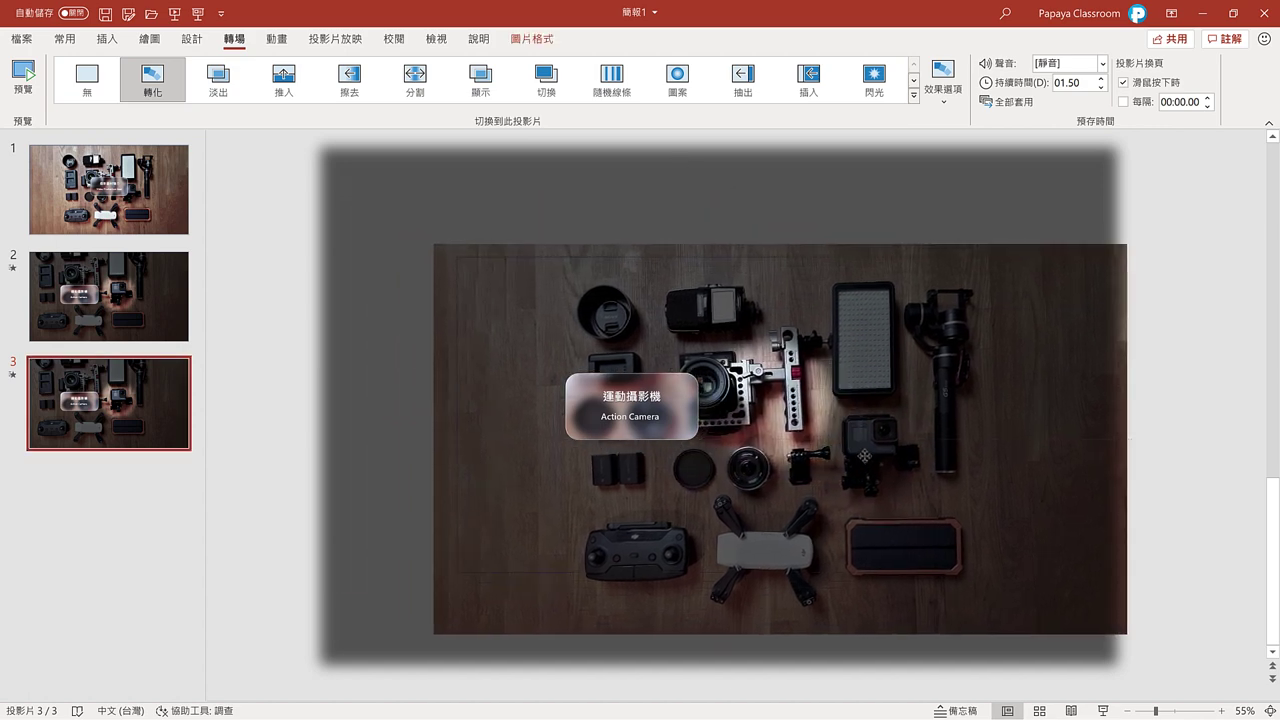
pyautogui.moveTo(417, 443); pyautogui.dragTo(366, 418)
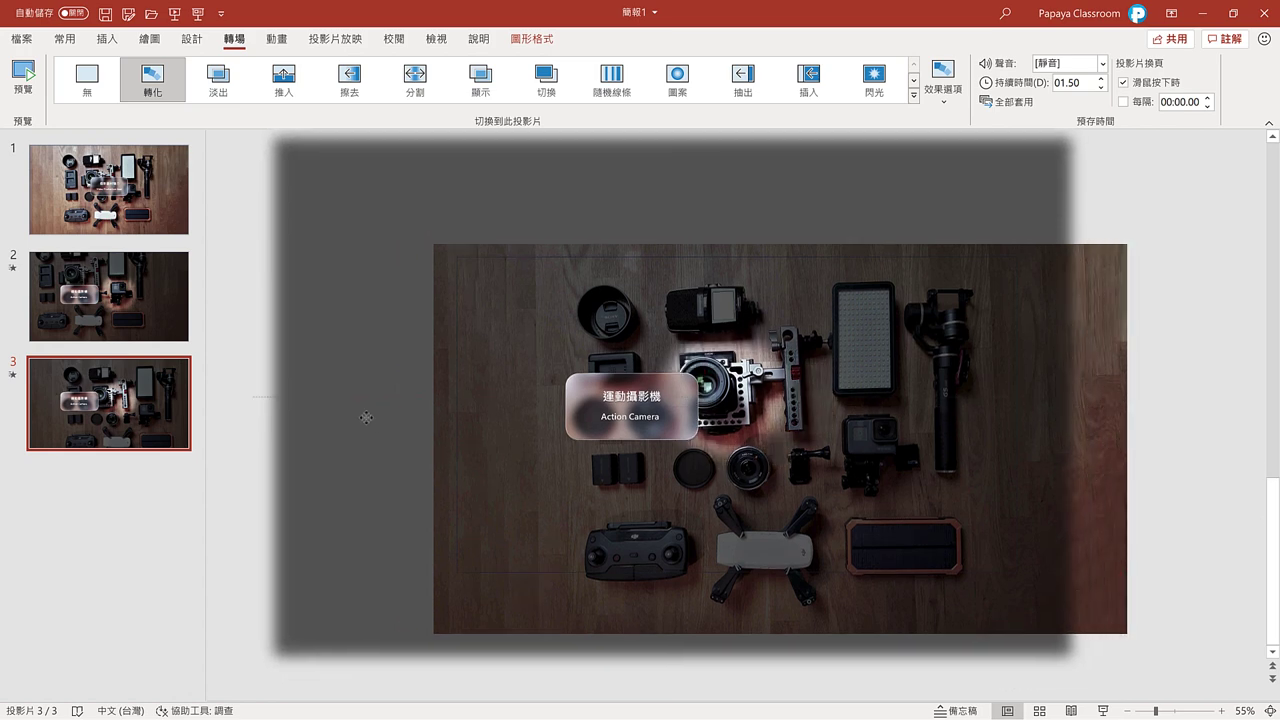
pyautogui.click(576, 415)
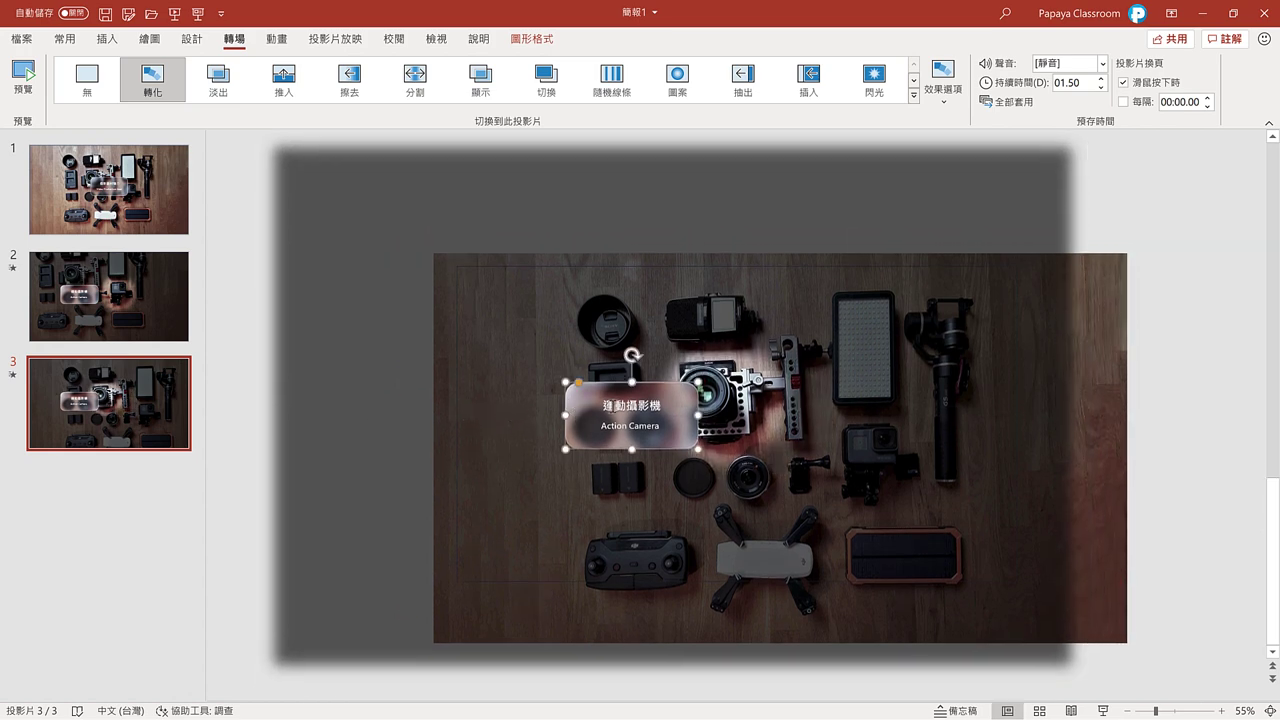
pyautogui.click(612, 408)
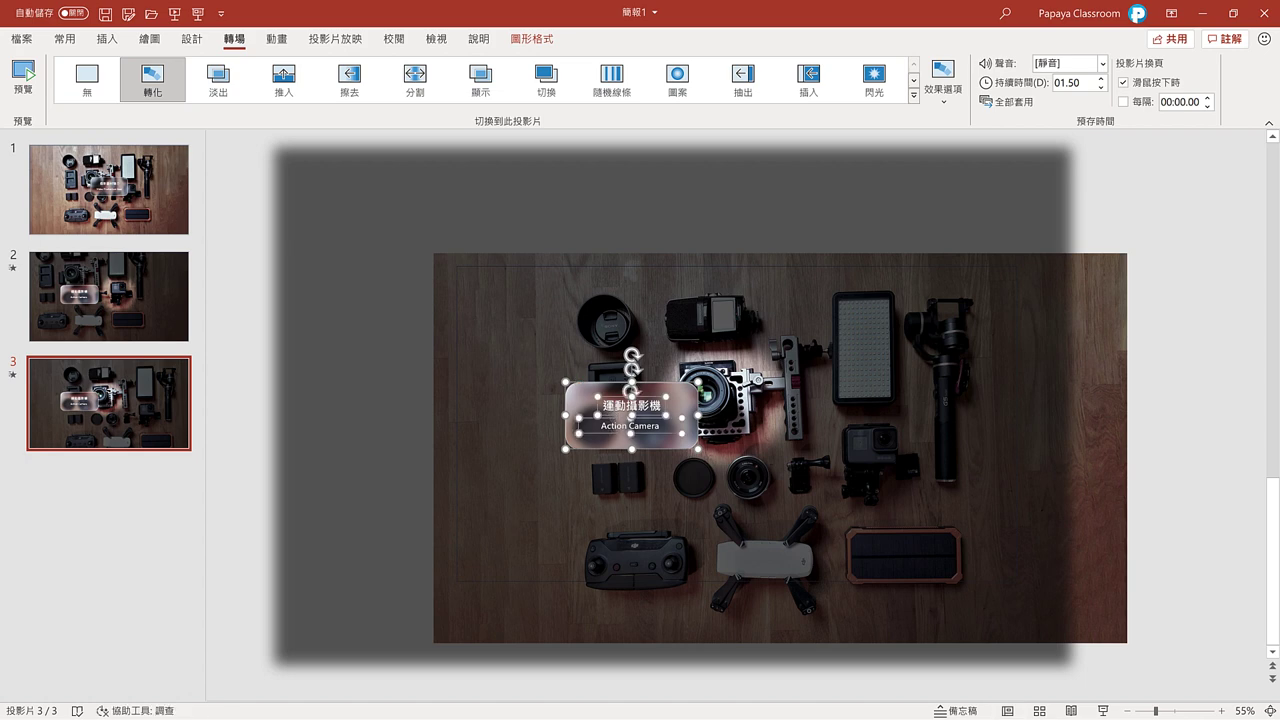
pyautogui.moveTo(604, 442); pyautogui.dragTo(838, 425)
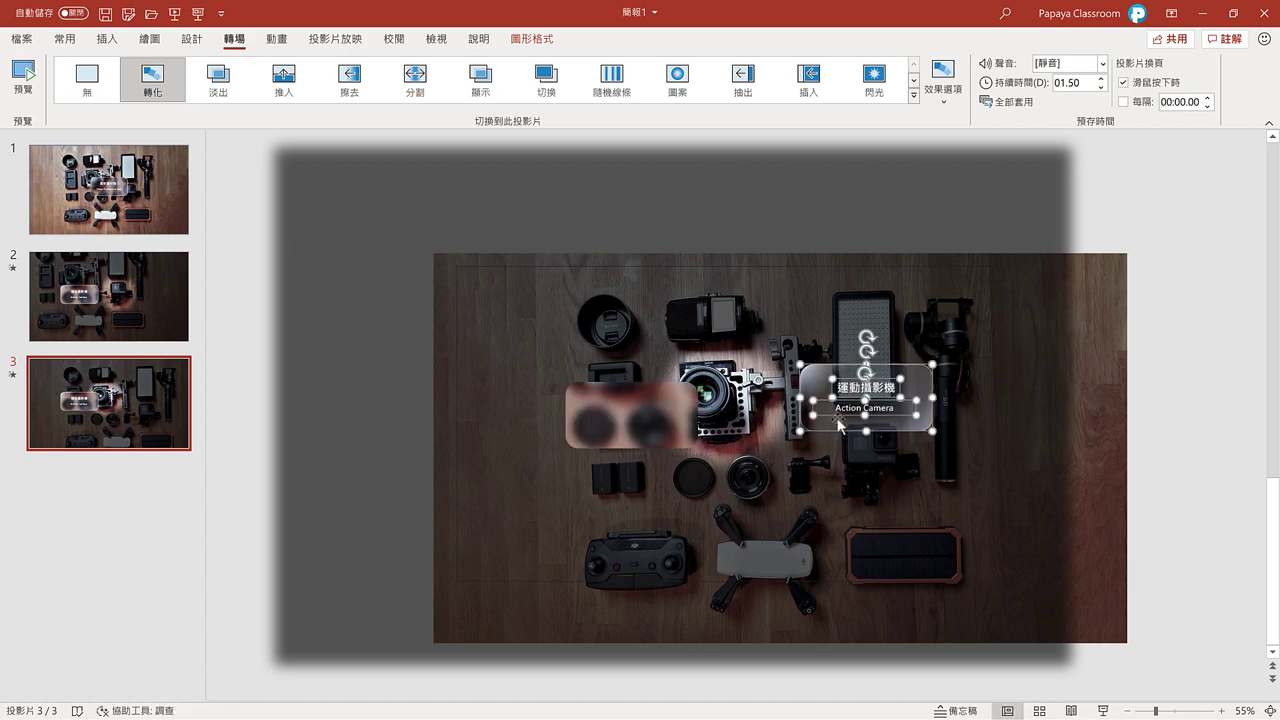
pyautogui.hotkey('ctrl', 'v')
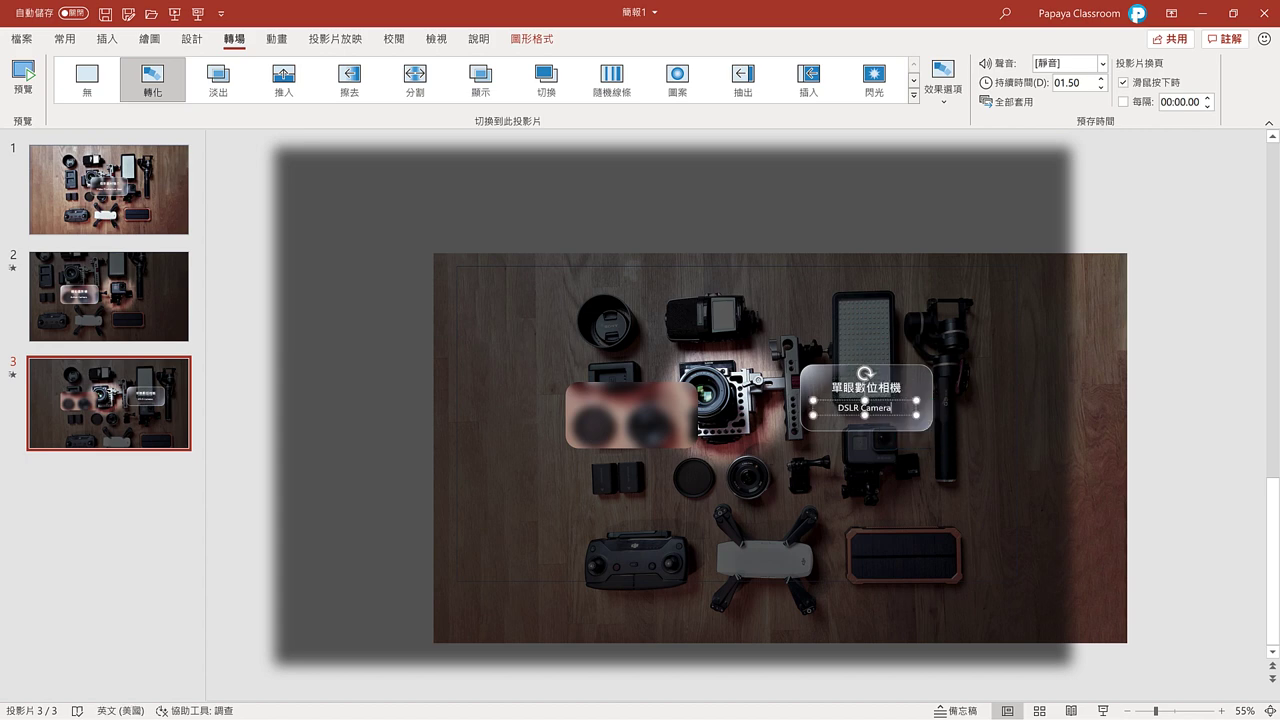
pyautogui.click(640, 416)
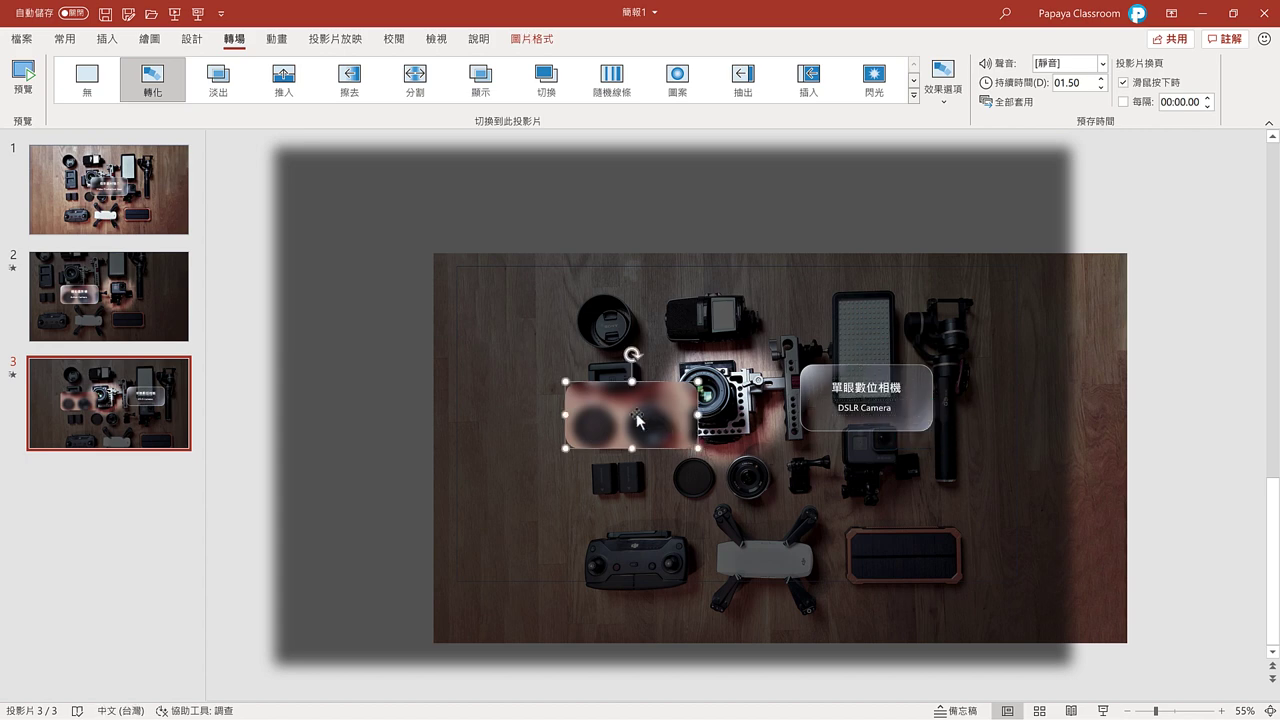
# Step: Crop-shift the blurred backing picture so it sits behind the DSLR label
pyautogui.click(537, 47)
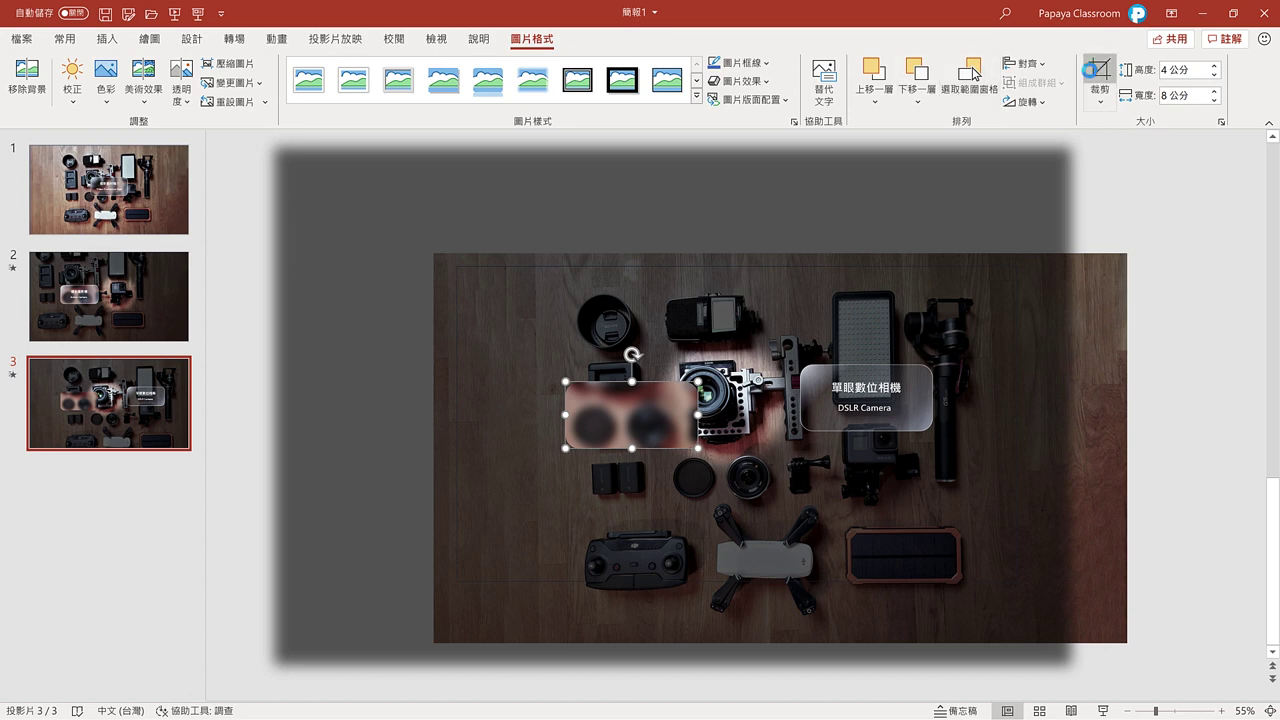
pyautogui.click(1098, 75)
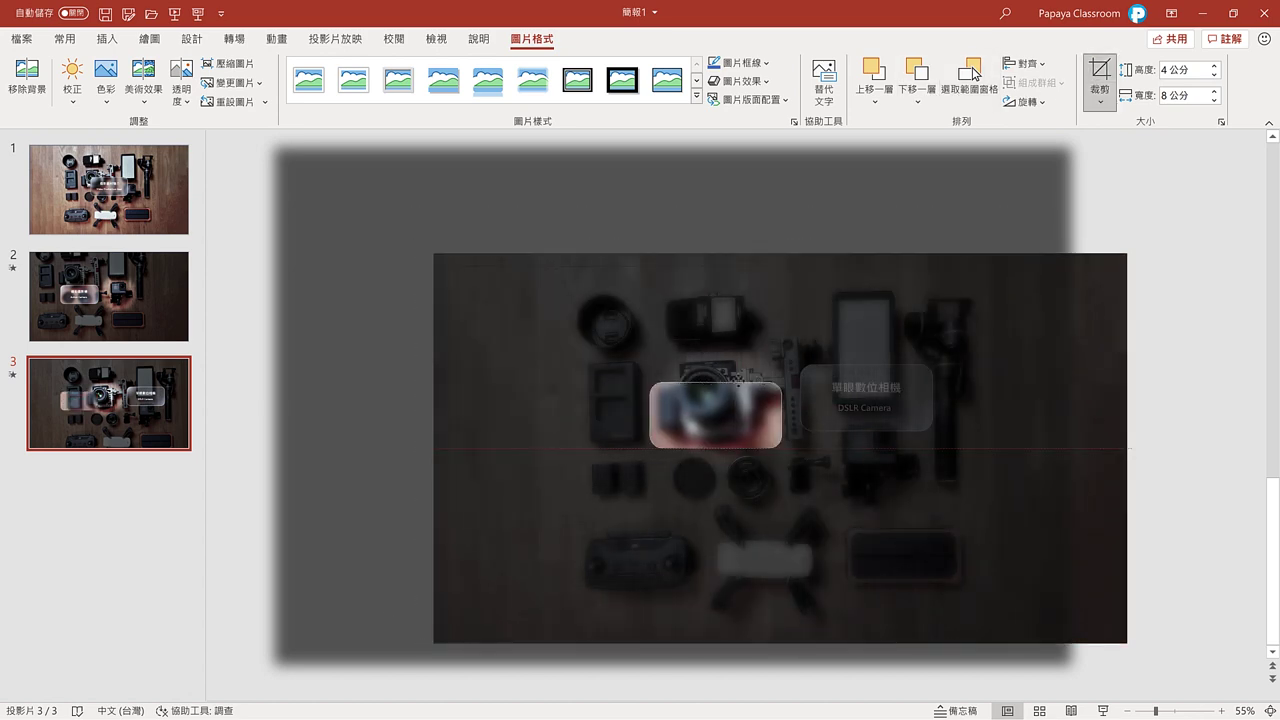
pyautogui.moveTo(728, 383); pyautogui.dragTo(878, 364)
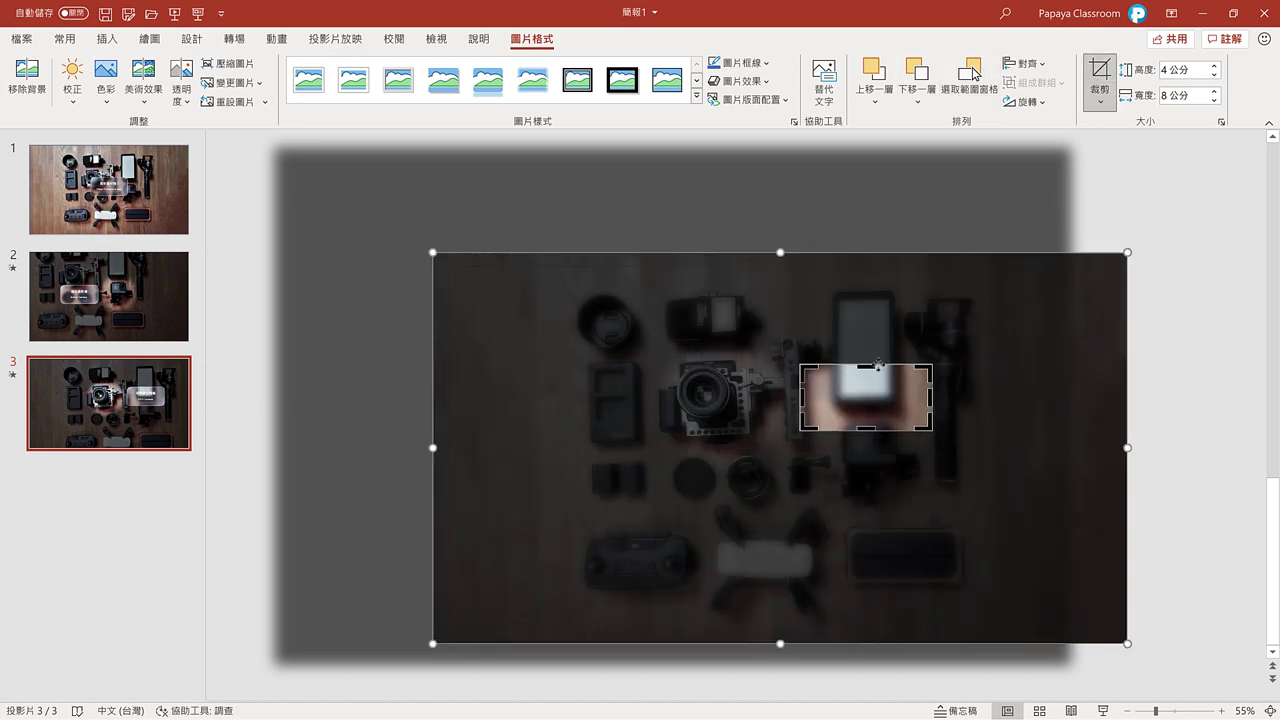
pyautogui.click(1100, 78)
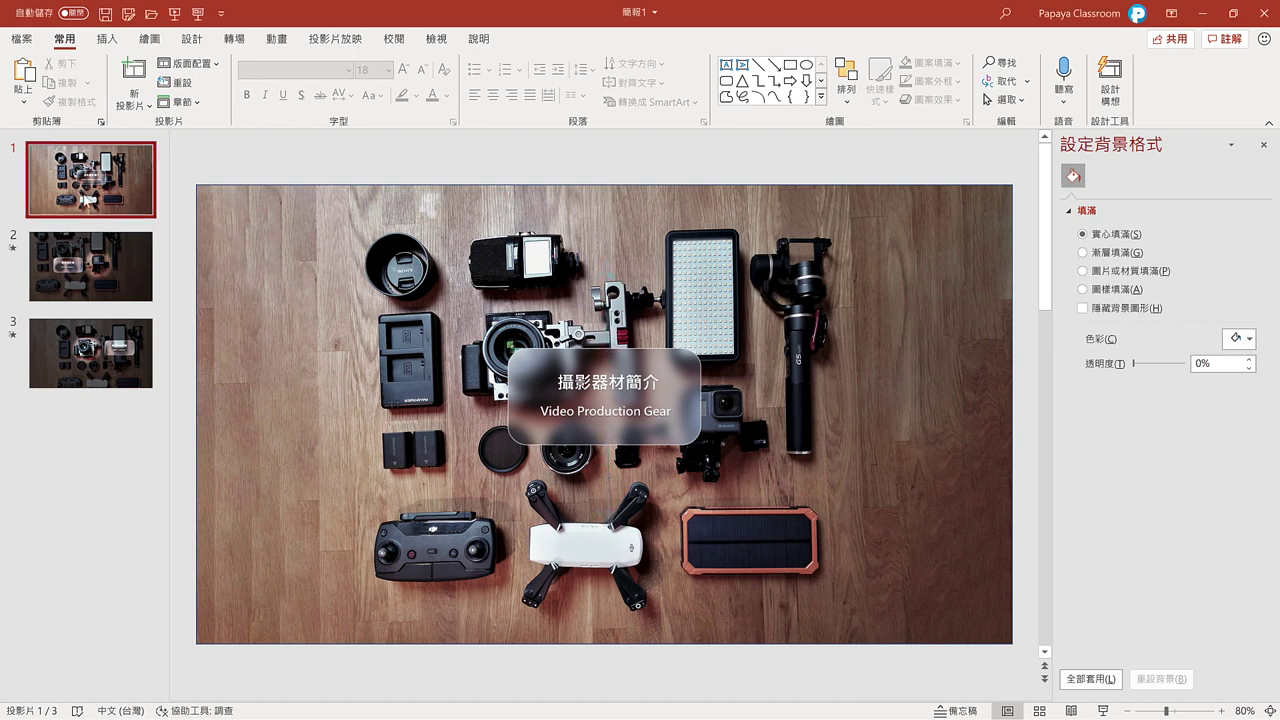
# Step: Duplicate the 攝影器材簡介 title slide with Ctrl+D, adding a copy as slide 2
pyautogui.hotkey('ctrl', 'd')
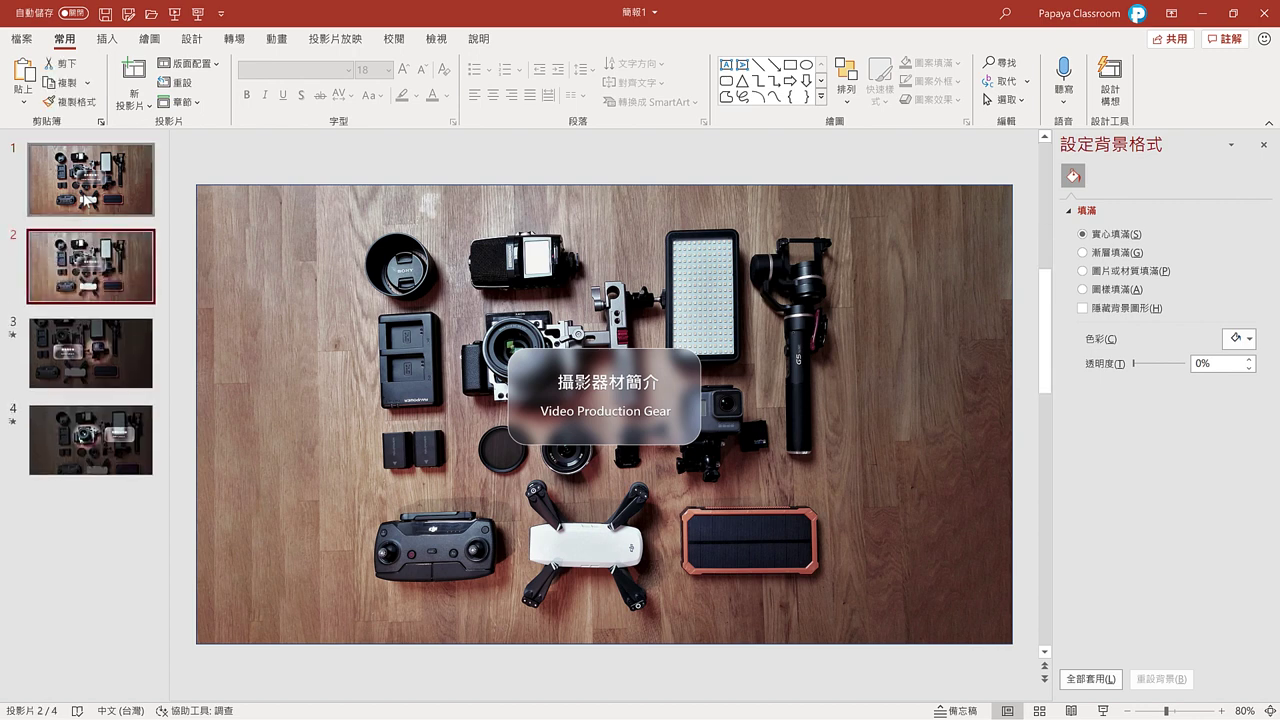
pyautogui.click(72, 180)
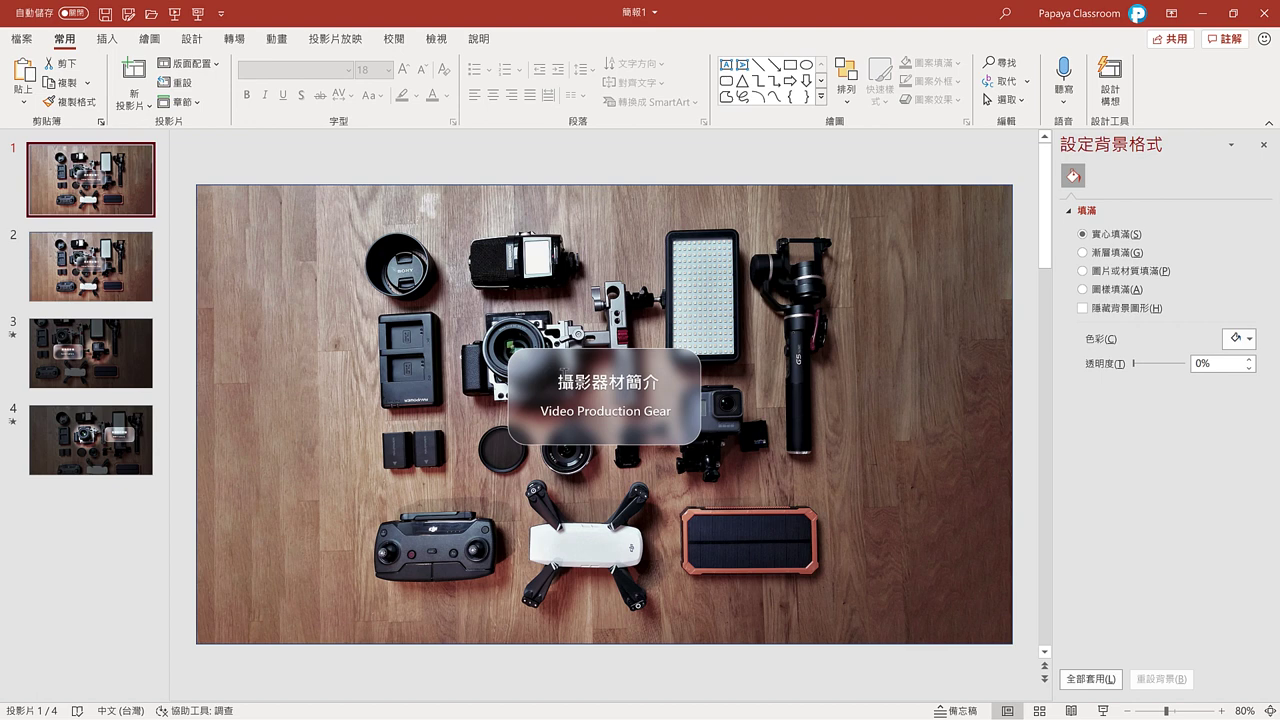
pyautogui.click(570, 378)
# Step: Delete the 攝影器材簡介 title and Video Production Gear subtitle from slide 1
pyautogui.click(605, 410)
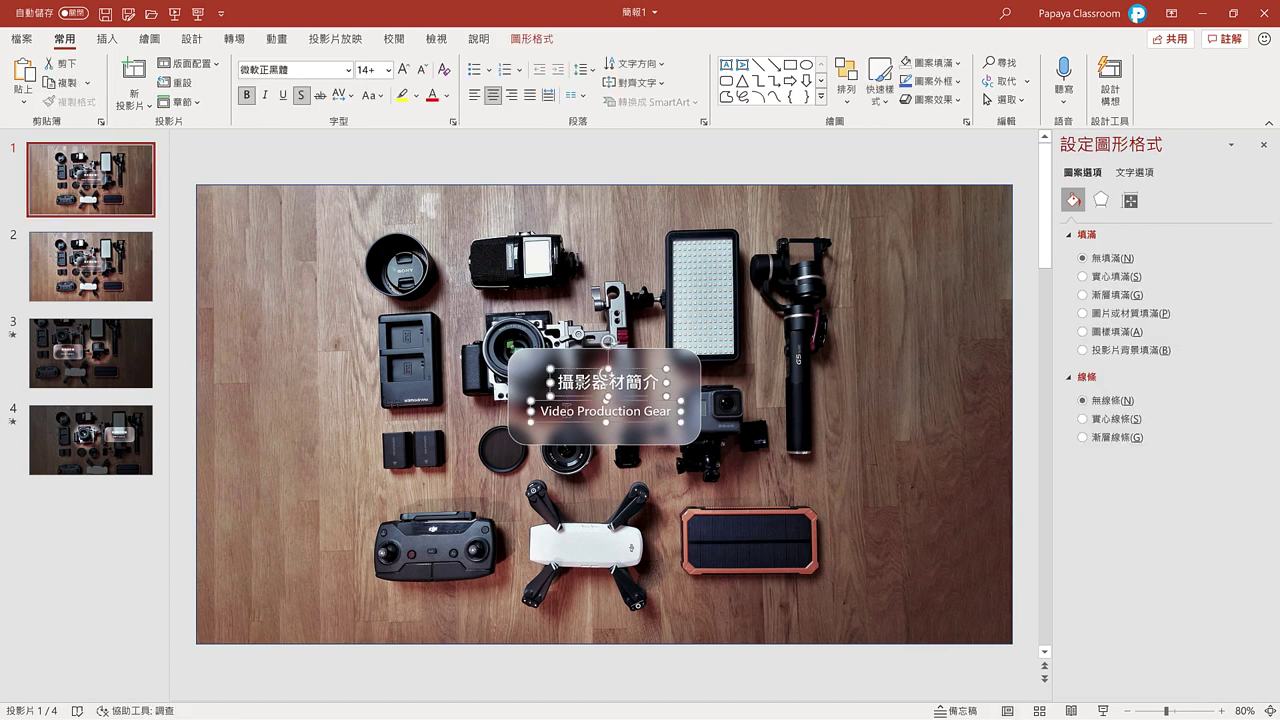
pyautogui.press('Delete')
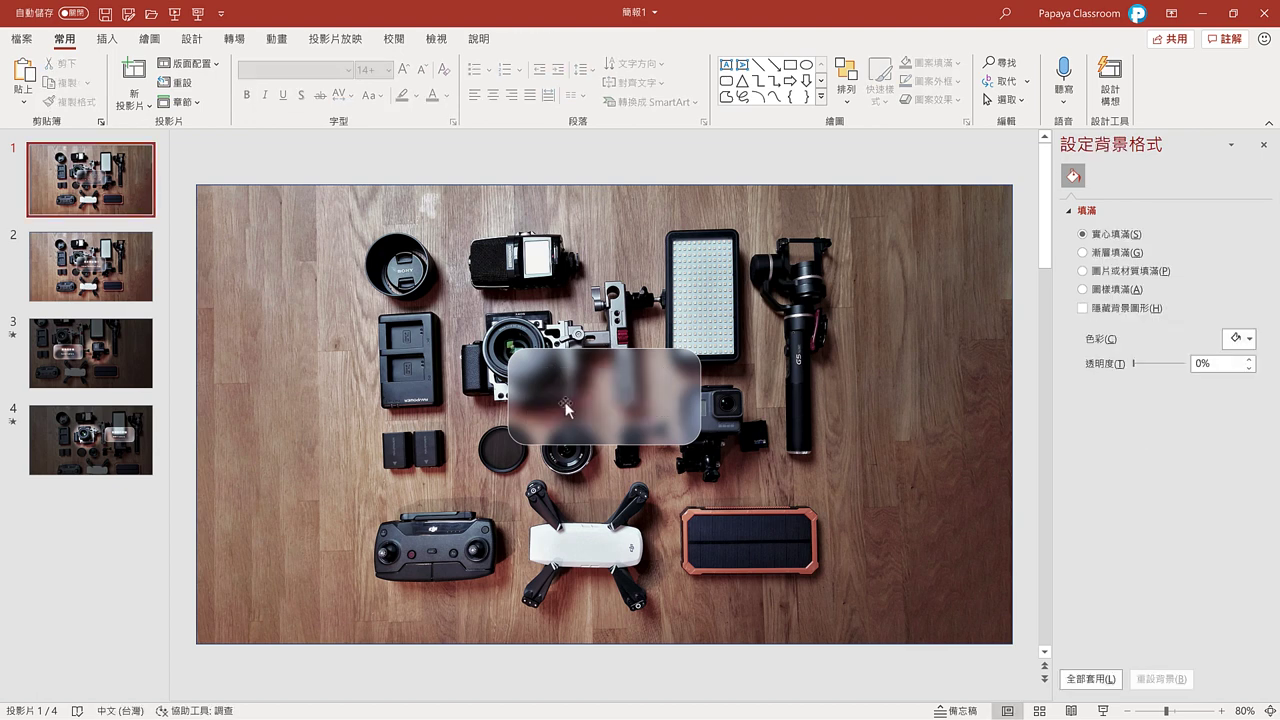
pyautogui.click(598, 428)
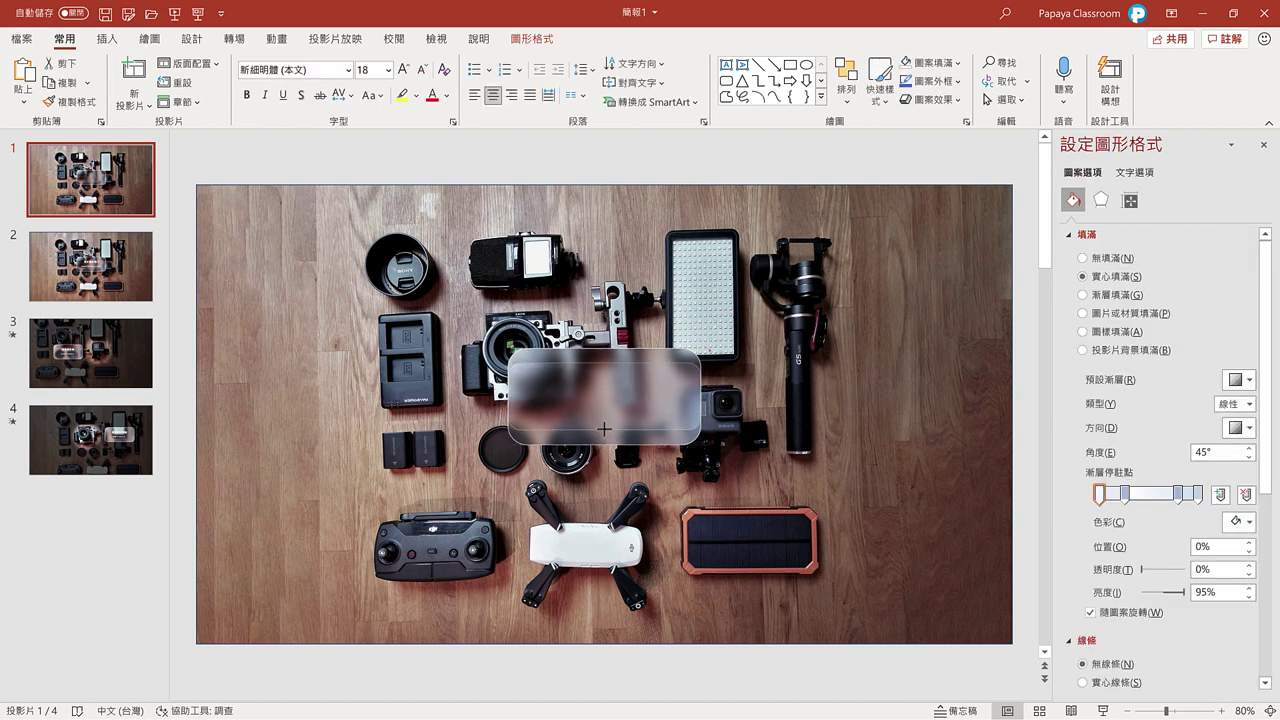
# Step: Draw a flat shape across the frosted panel with no fill and no outline
pyautogui.click(602, 398)
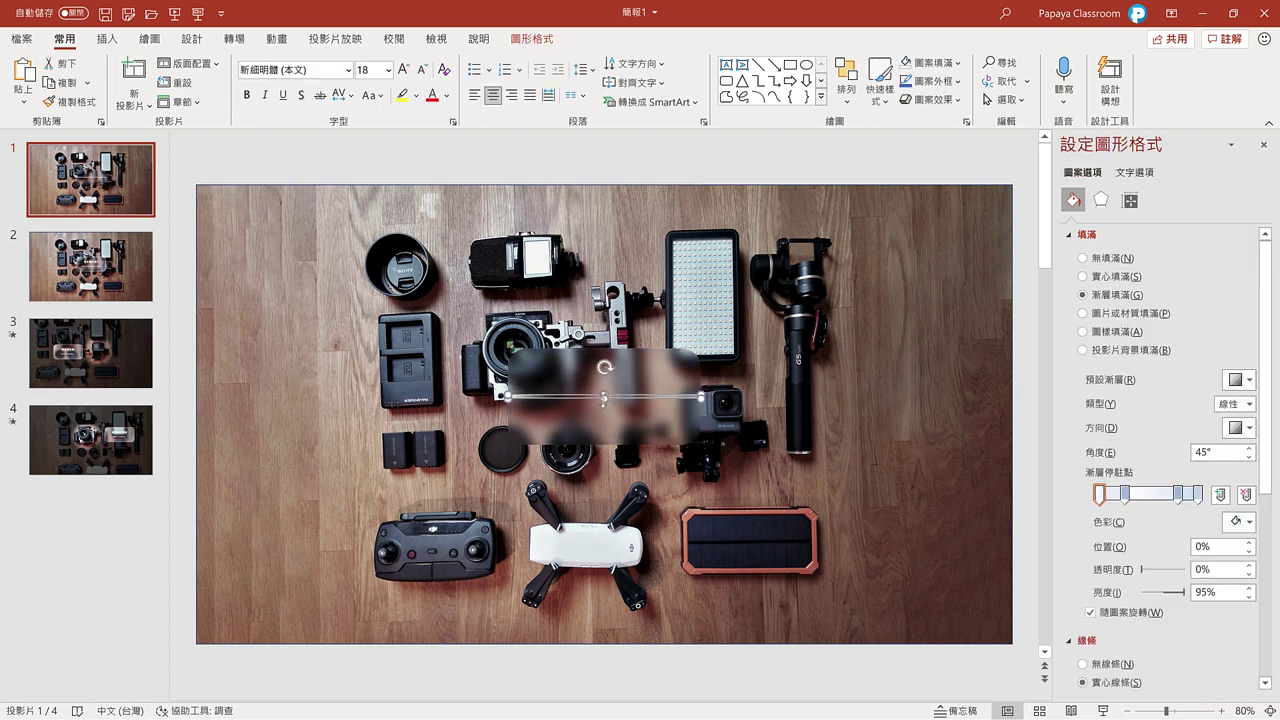
pyautogui.click(1082, 258)
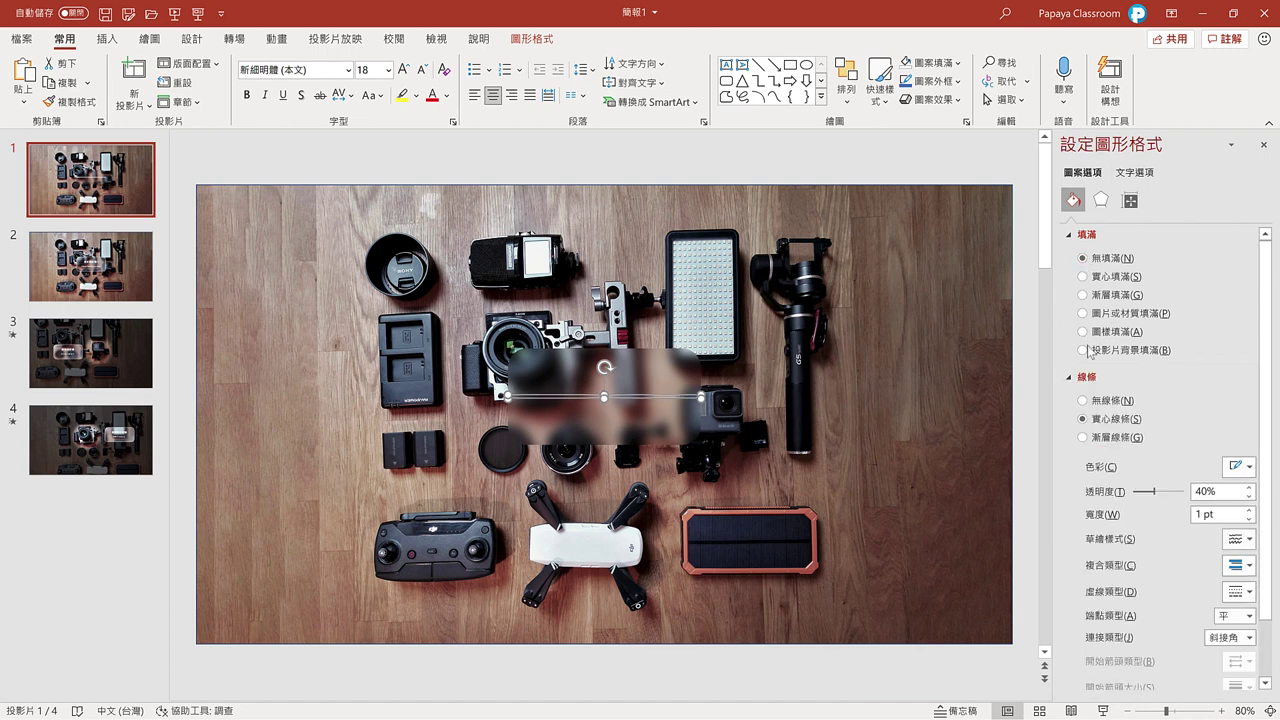
pyautogui.click(1083, 400)
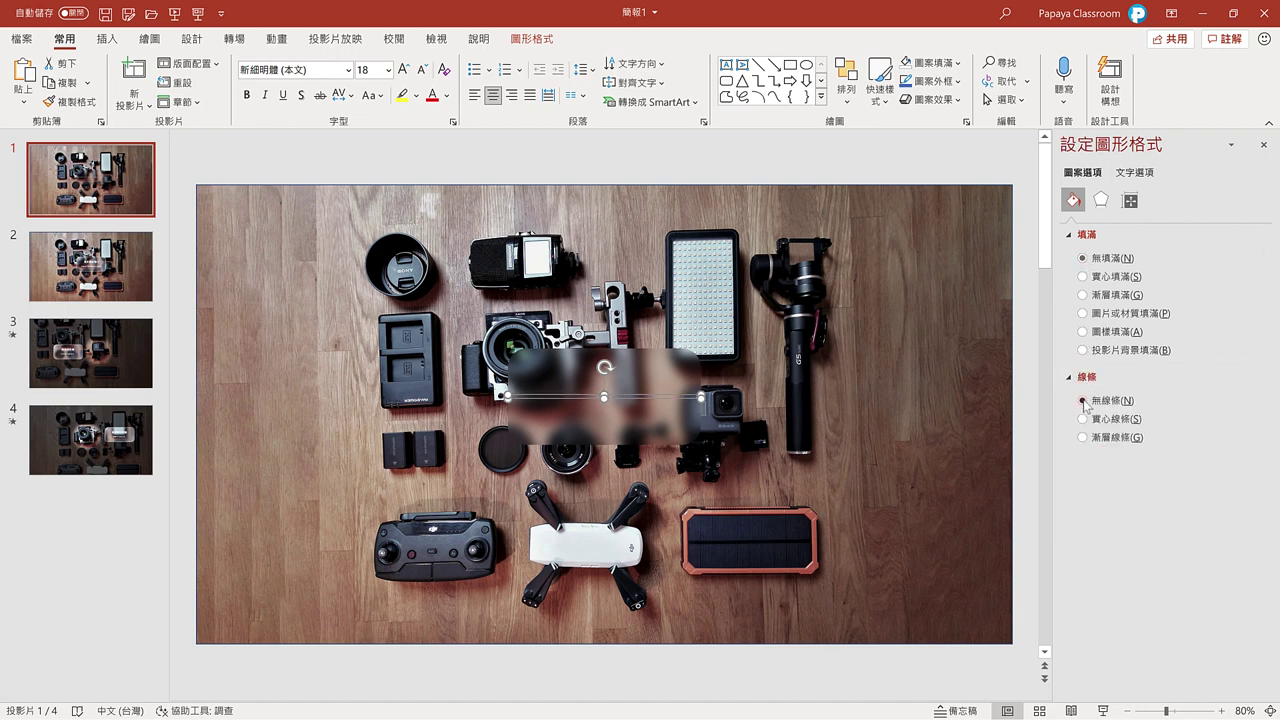
pyautogui.click(669, 373)
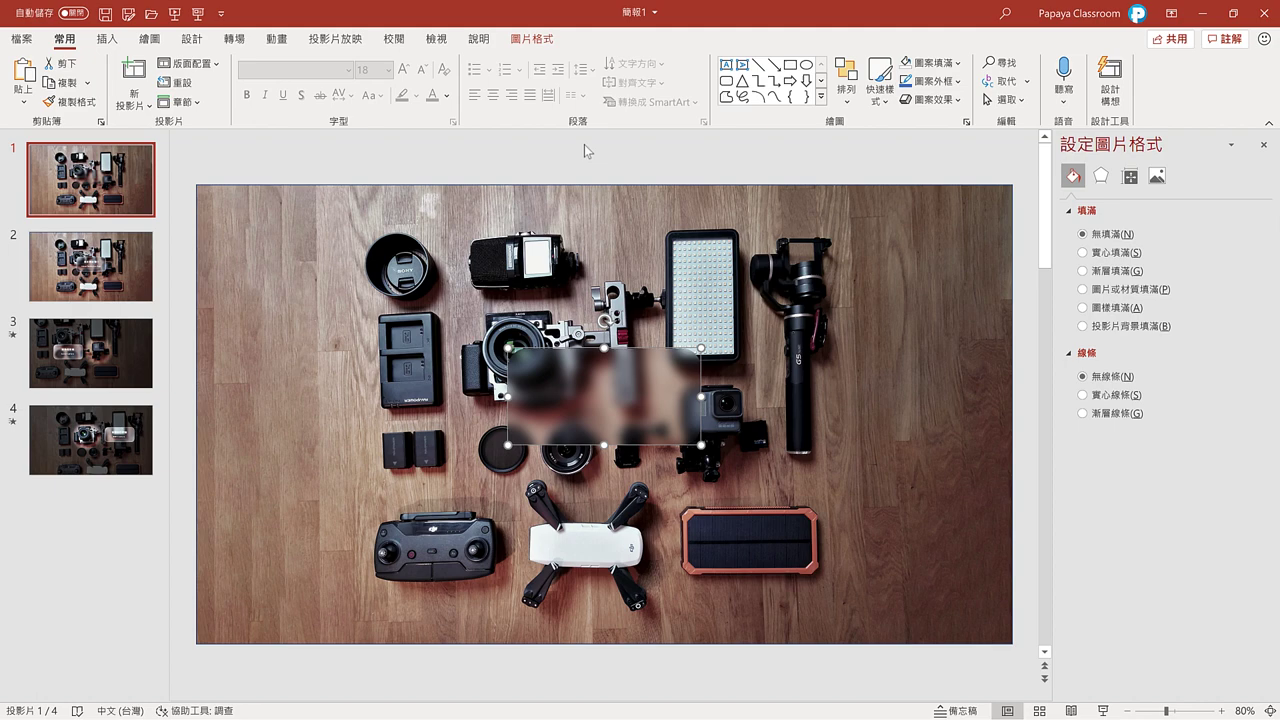
# Step: Crop slide 1's blurred backing picture down to a thin 0.13 cm strip
pyautogui.click(531, 38)
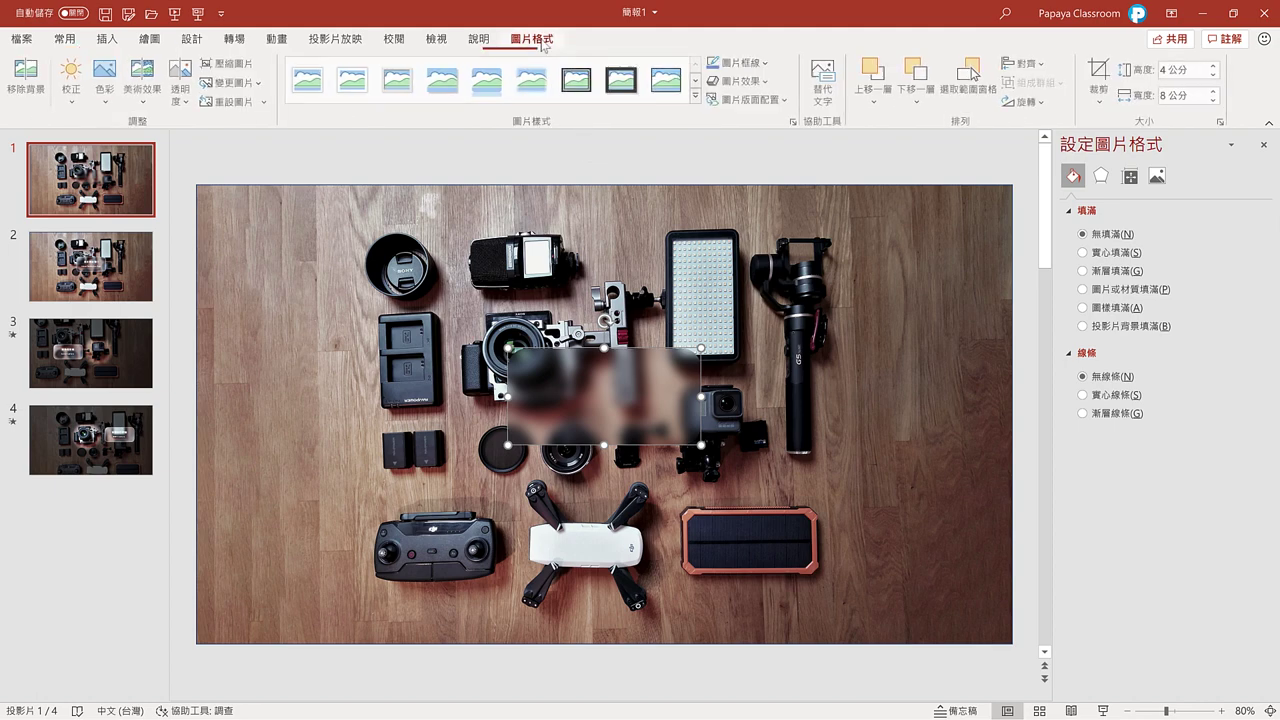
pyautogui.click(1100, 75)
pyautogui.moveTo(607, 418); pyautogui.dragTo(604, 397)
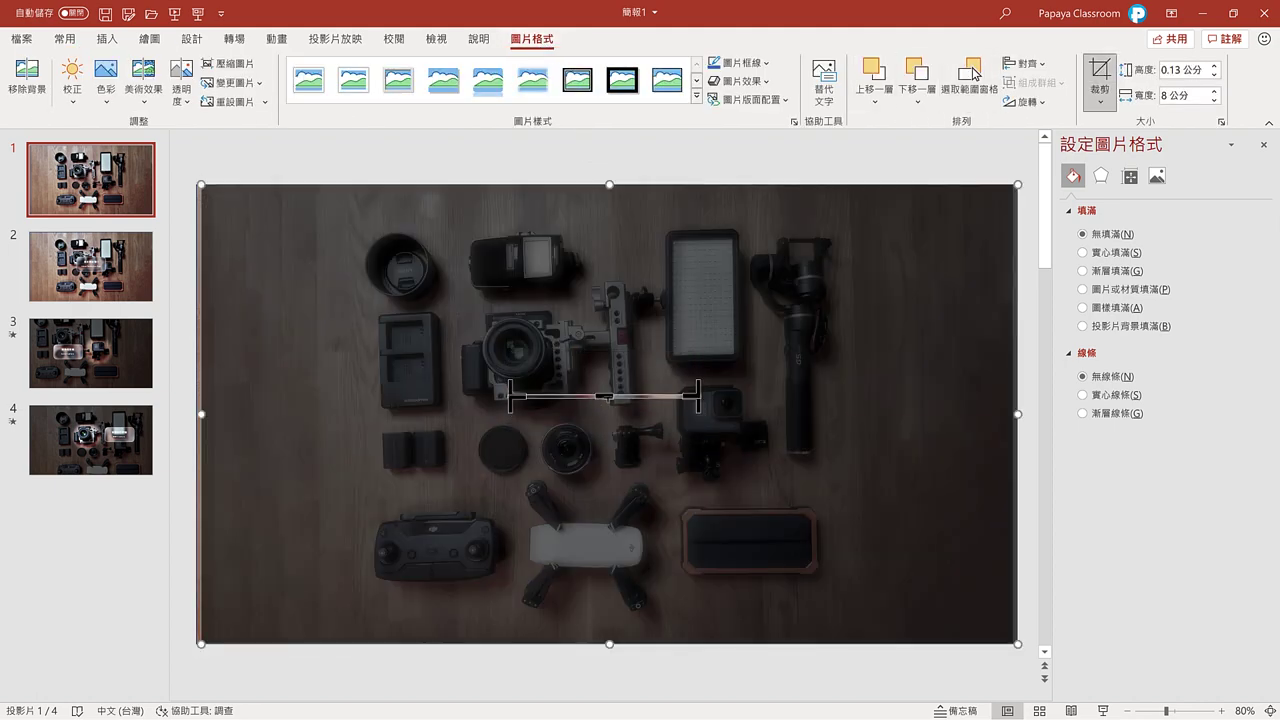
# Step: Set the strip's picture transparency to 100%
pyautogui.click(1157, 177)
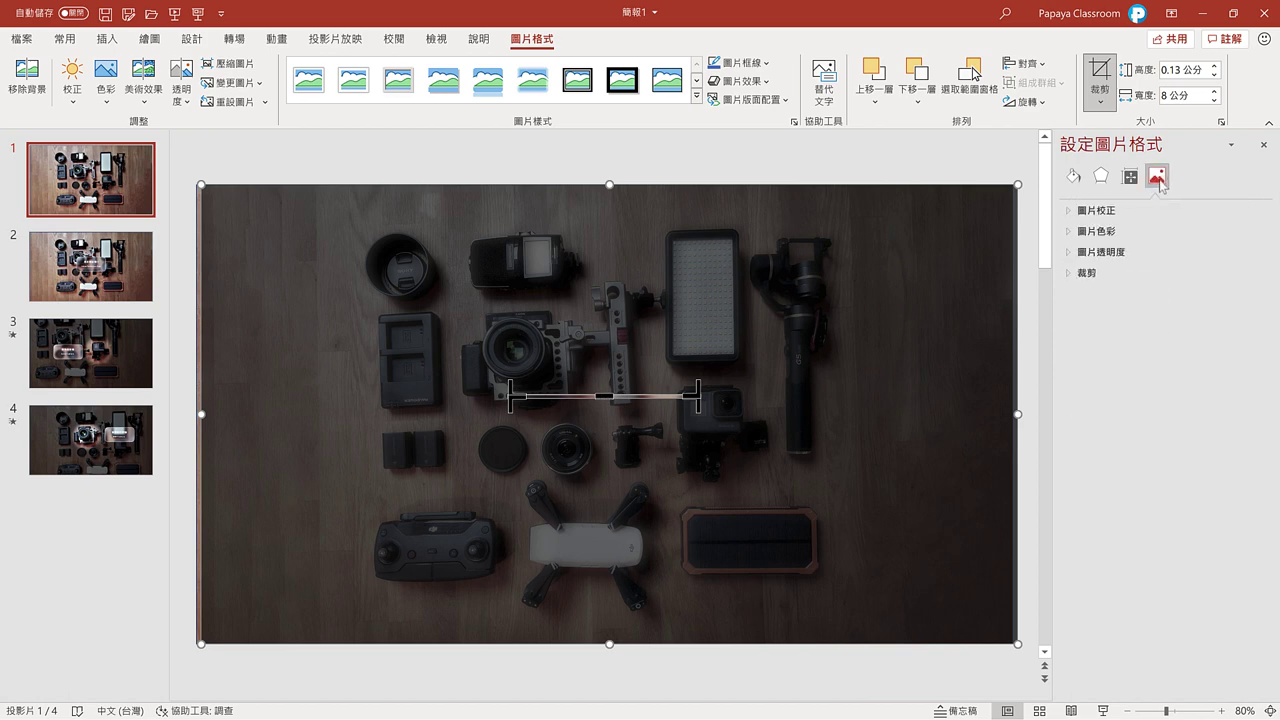
pyautogui.click(1071, 254)
pyautogui.moveTo(1114, 298); pyautogui.dragTo(1196, 305)
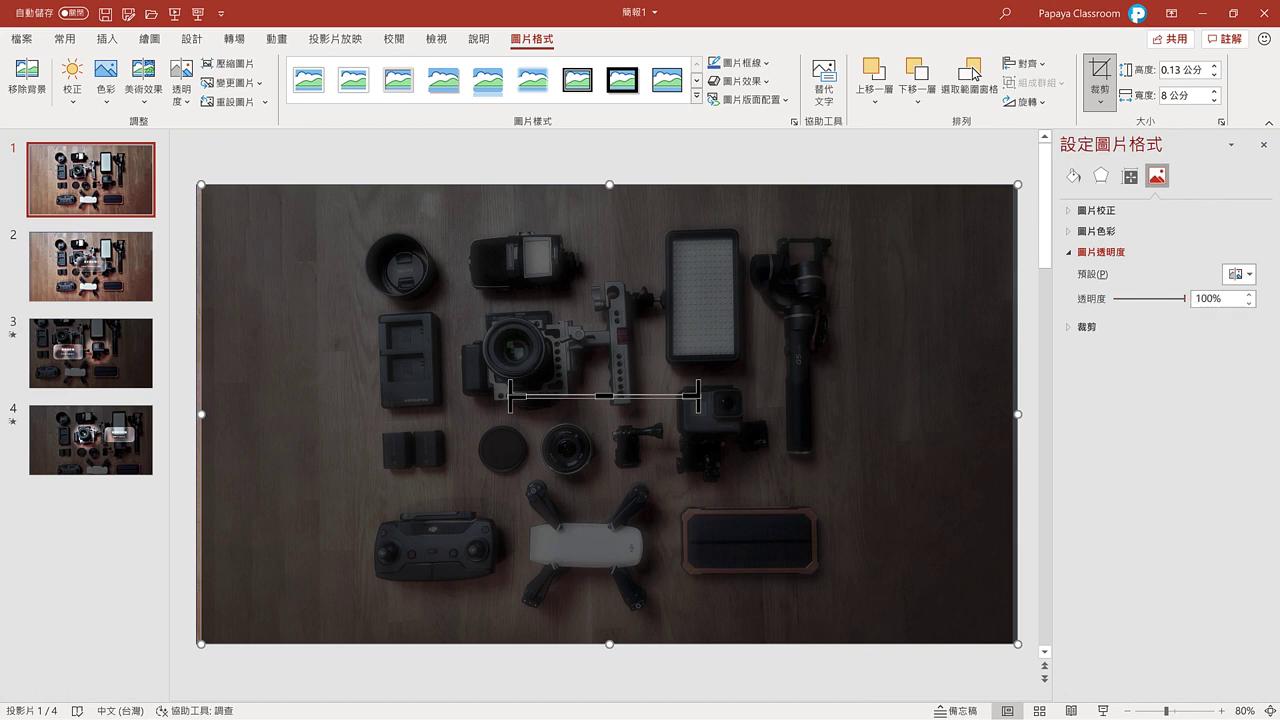
pyautogui.click(240, 47)
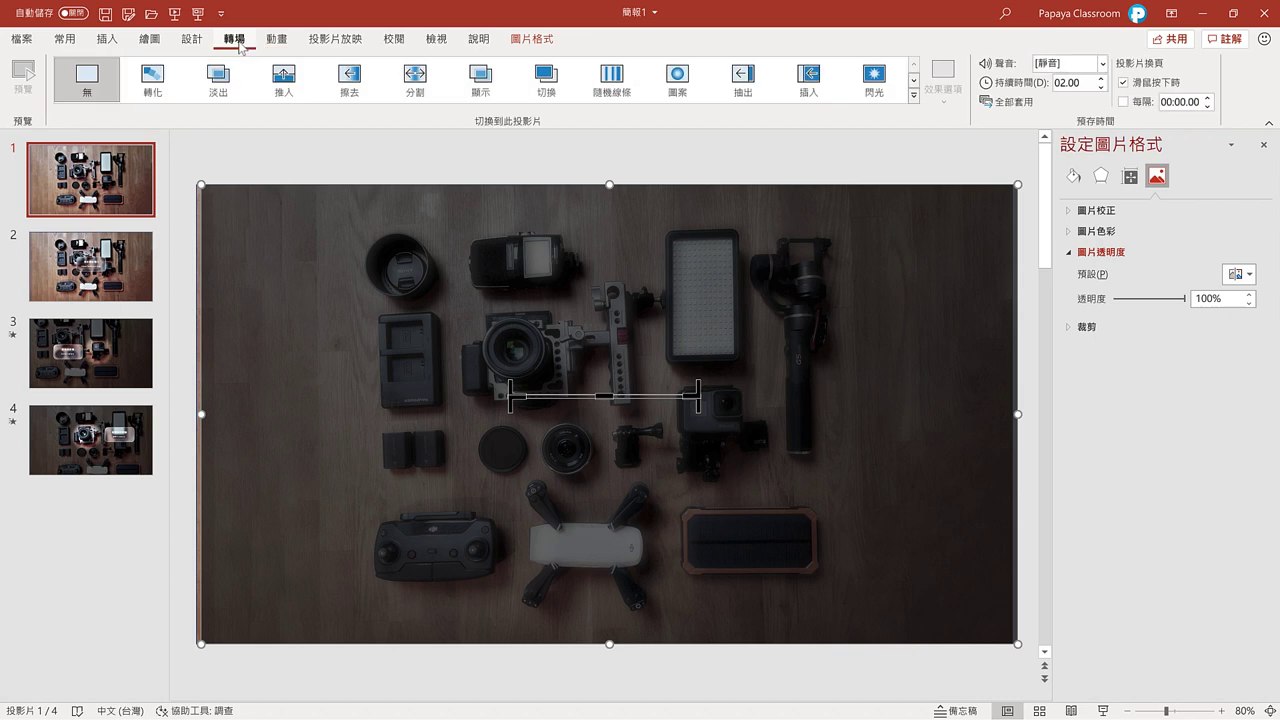
# Step: Apply the Morph (轉化) transition to slide 2 with a 01.50-second duration
pyautogui.click(1123, 102)
pyautogui.click(127, 281)
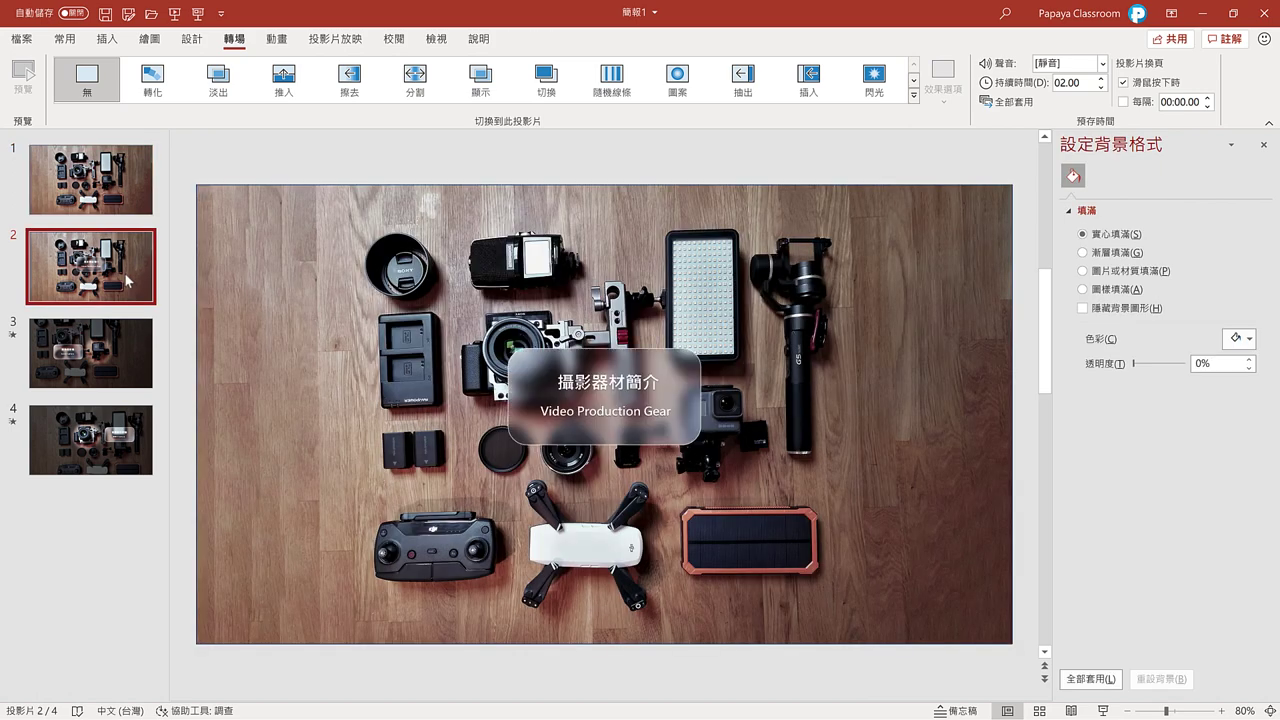
pyautogui.click(152, 85)
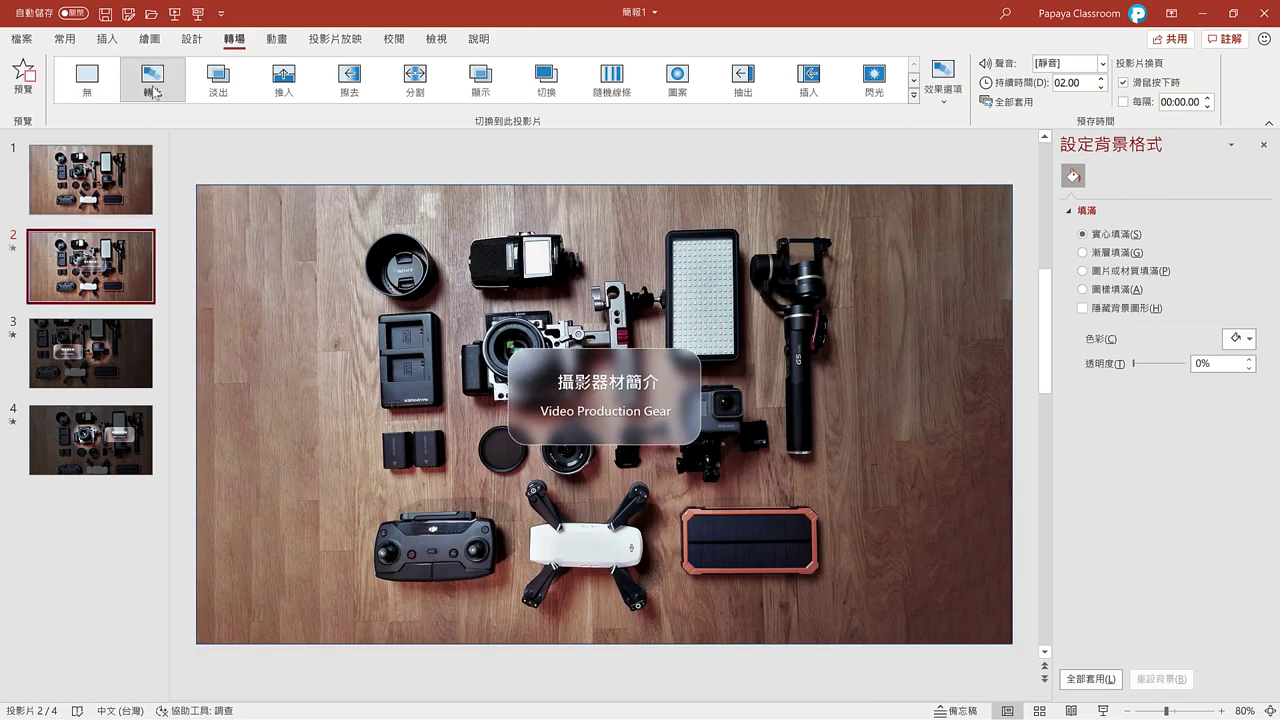
pyautogui.click(1101, 88)
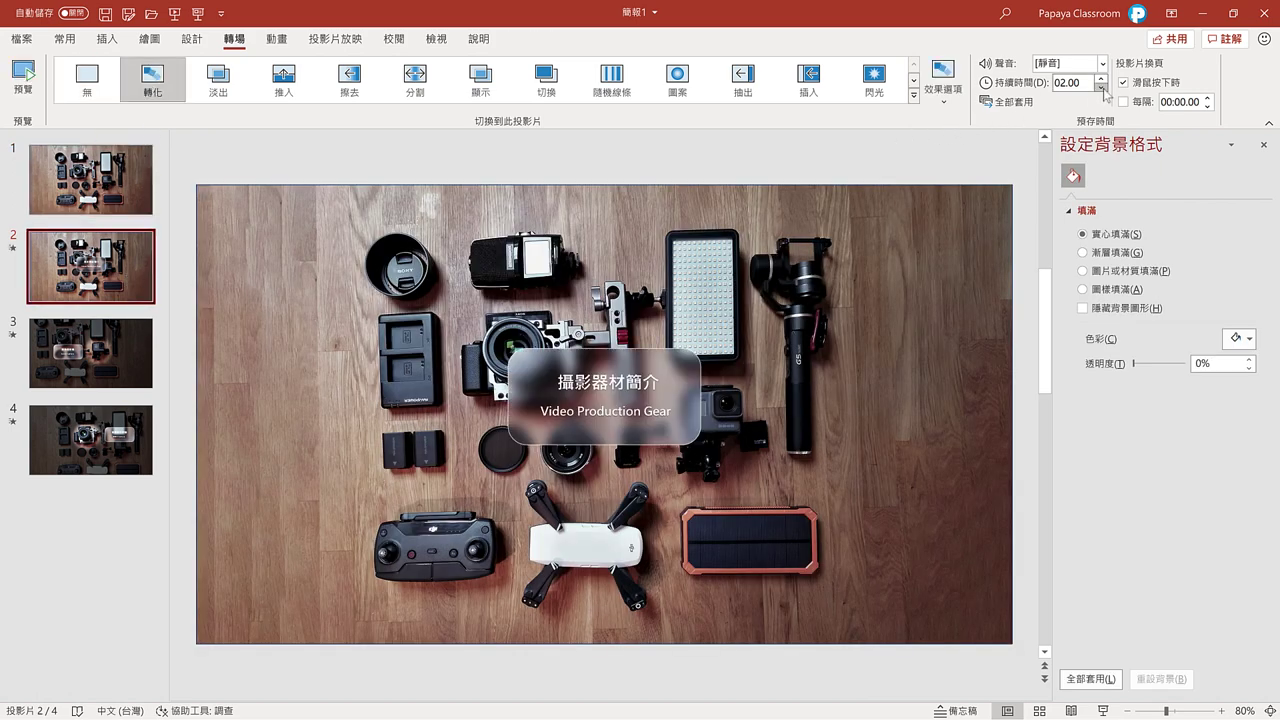
pyautogui.click(1101, 88)
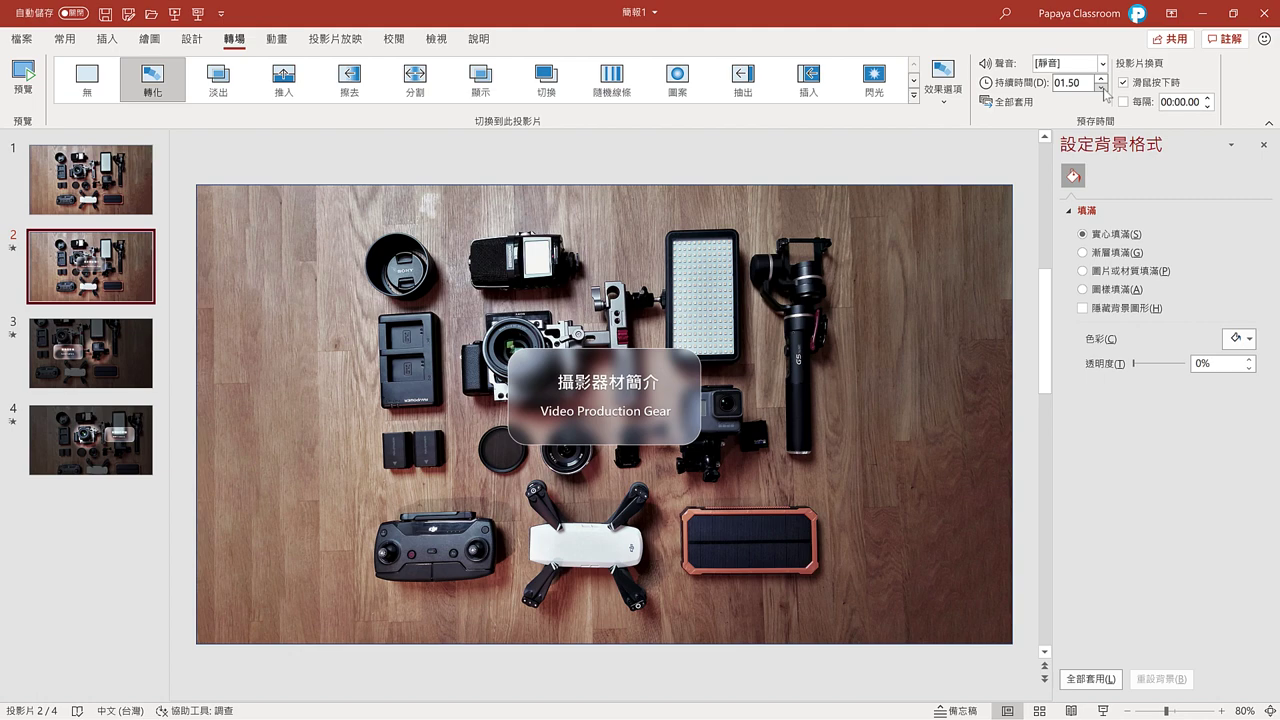